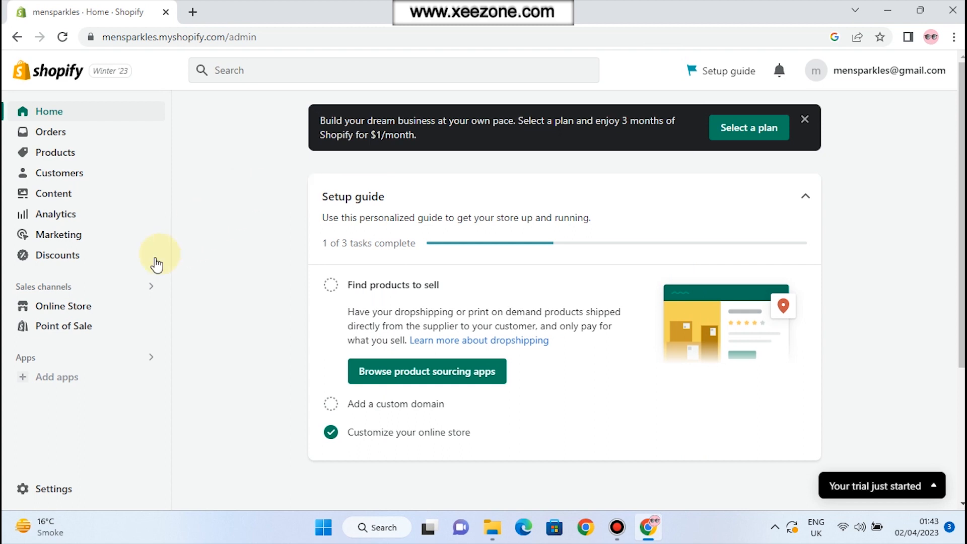
# Open the online store's themes page and view the actions available for the current Dawn theme.
pyautogui.click(78, 307)
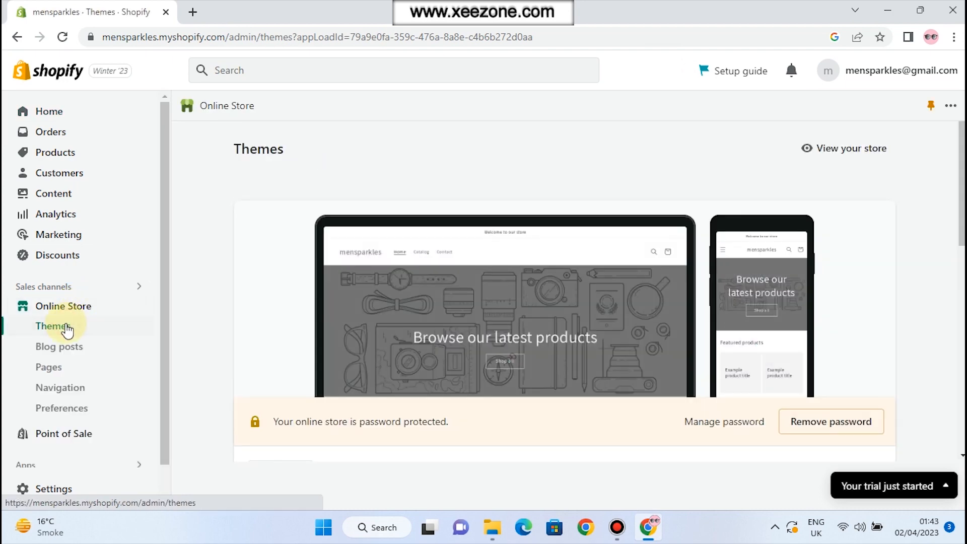
pyautogui.scroll(-3, 476, 310)
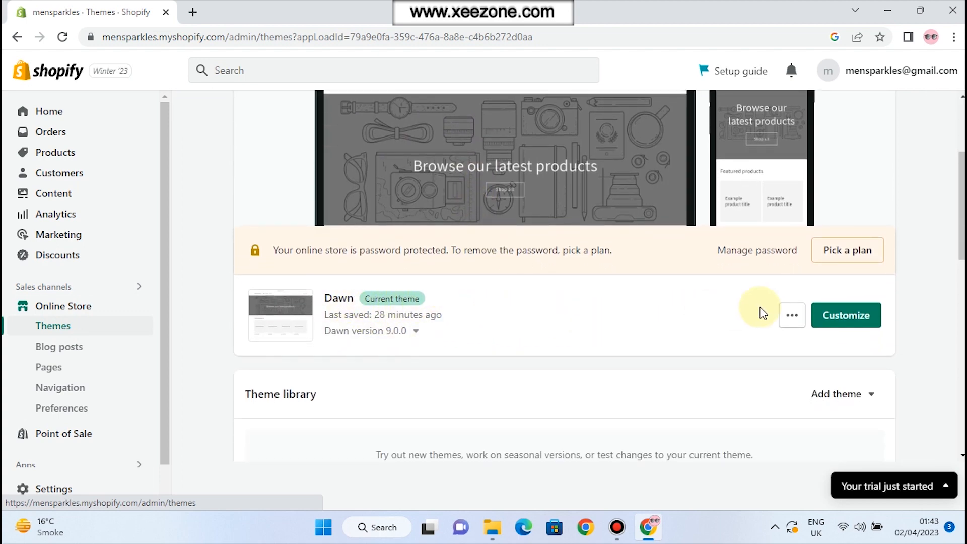
pyautogui.click(790, 316)
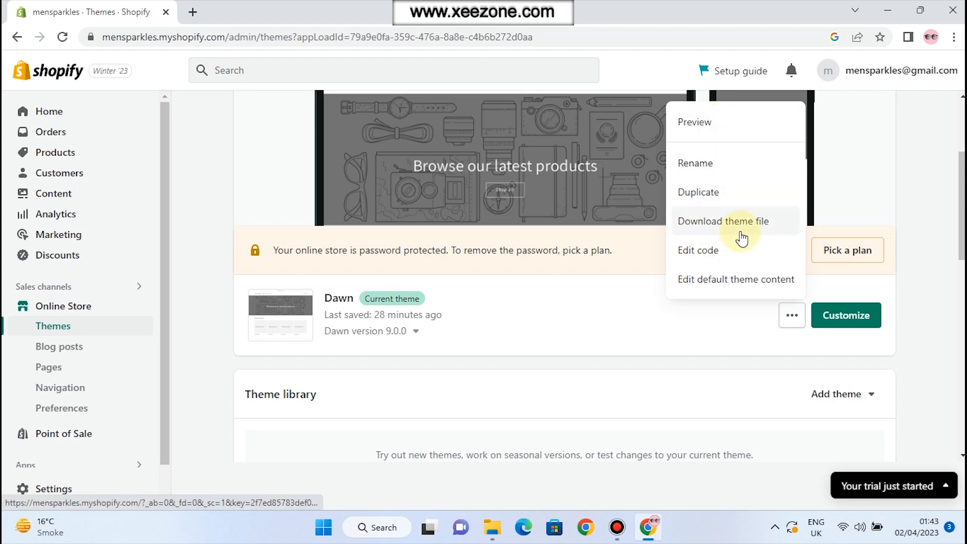
pyautogui.click(770, 311)
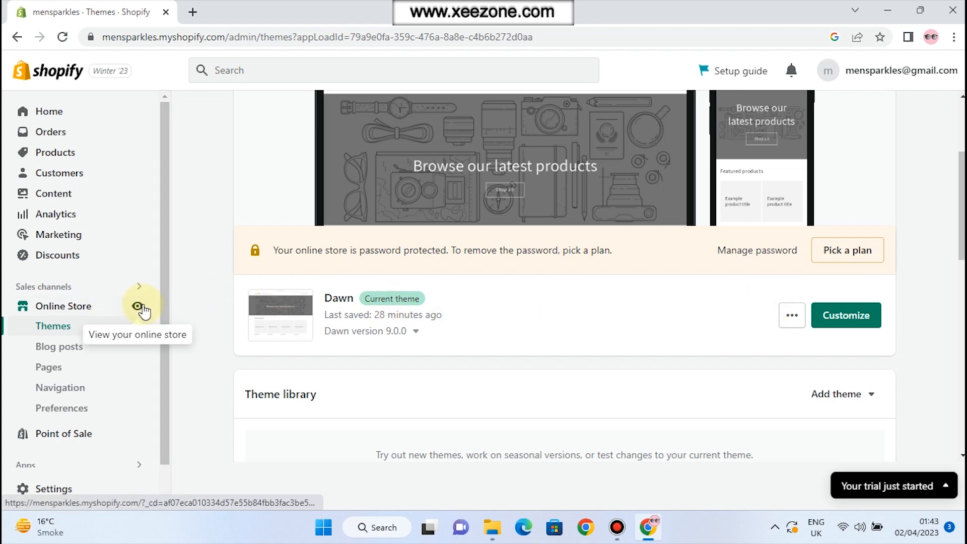
# View the live online store and examine its home page from the header to the footer.
pyautogui.click(141, 307)
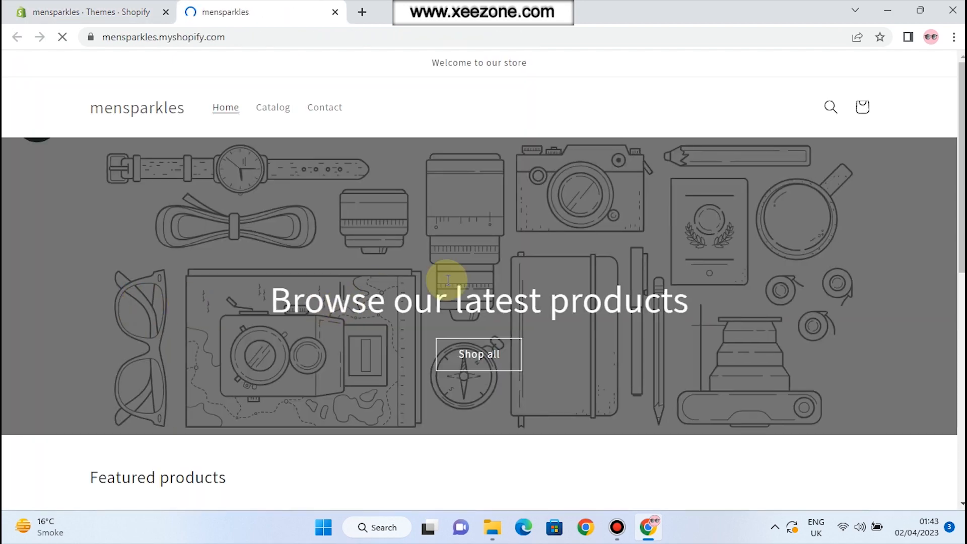
pyautogui.scroll(-8, 514, 218)
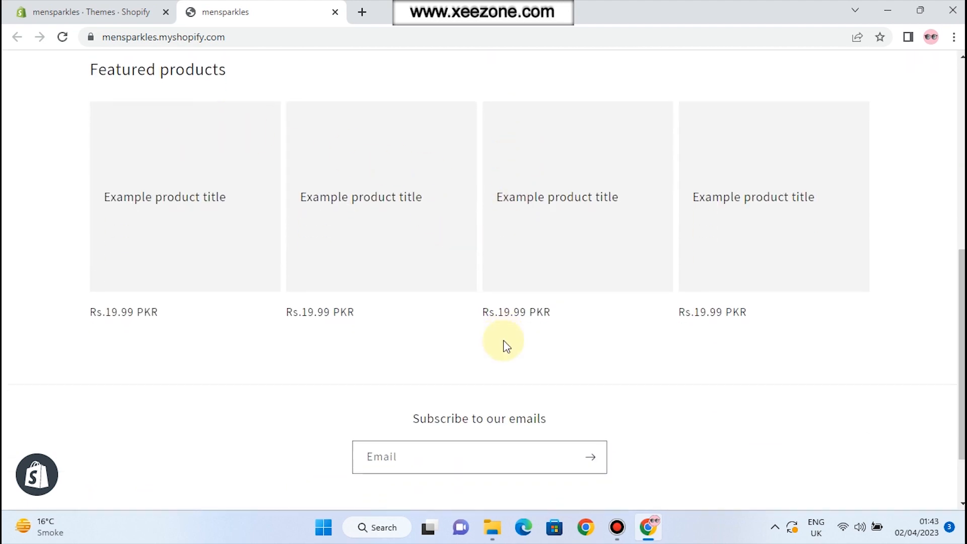
pyautogui.scroll(8, 503, 343)
pyautogui.scroll(-8, 386, 119)
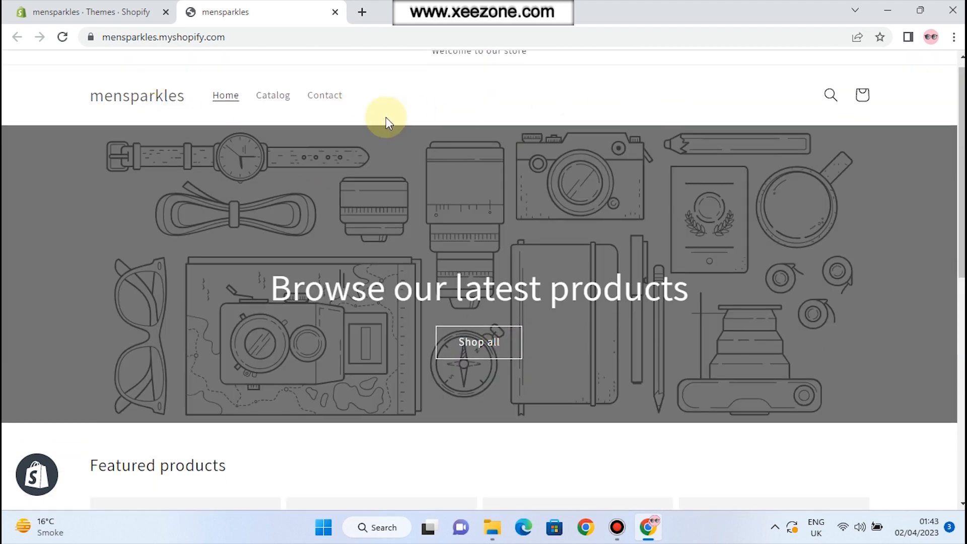
pyautogui.scroll(-1, 532, 202)
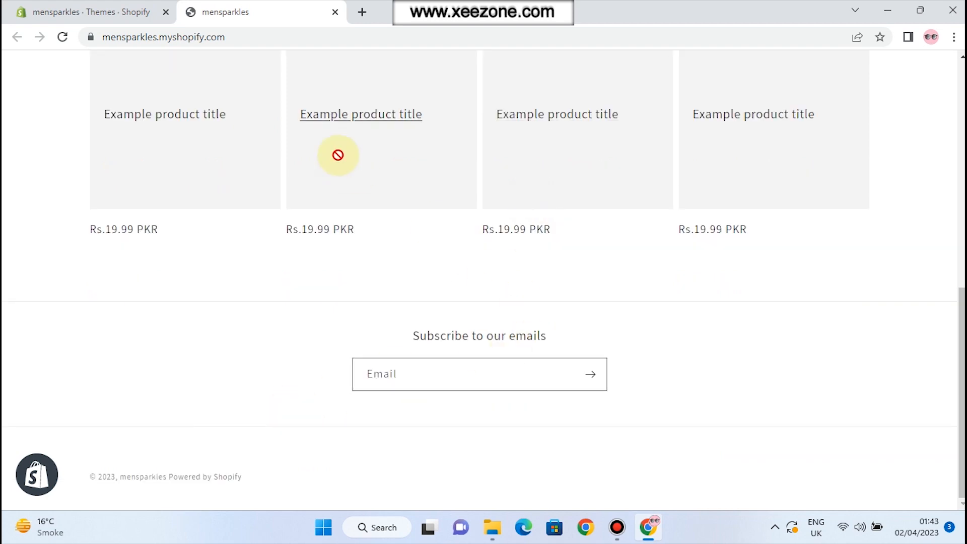
pyautogui.scroll(10, 261, 152)
# Return to the store's theme management page and look over the theme library and popular free themes.
pyautogui.click(139, 14)
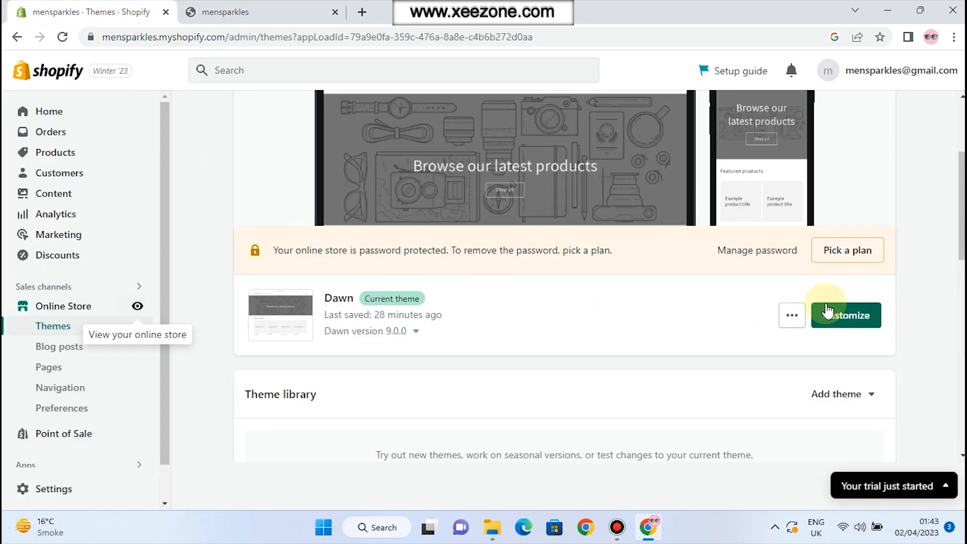
pyautogui.scroll(-4, 739, 329)
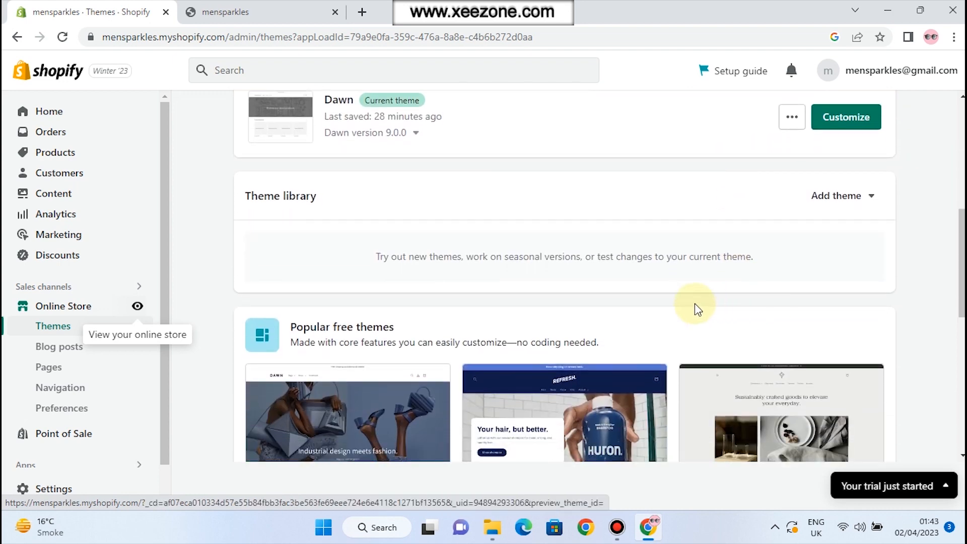
pyautogui.scroll(-5, 694, 304)
pyautogui.scroll(-3, 695, 304)
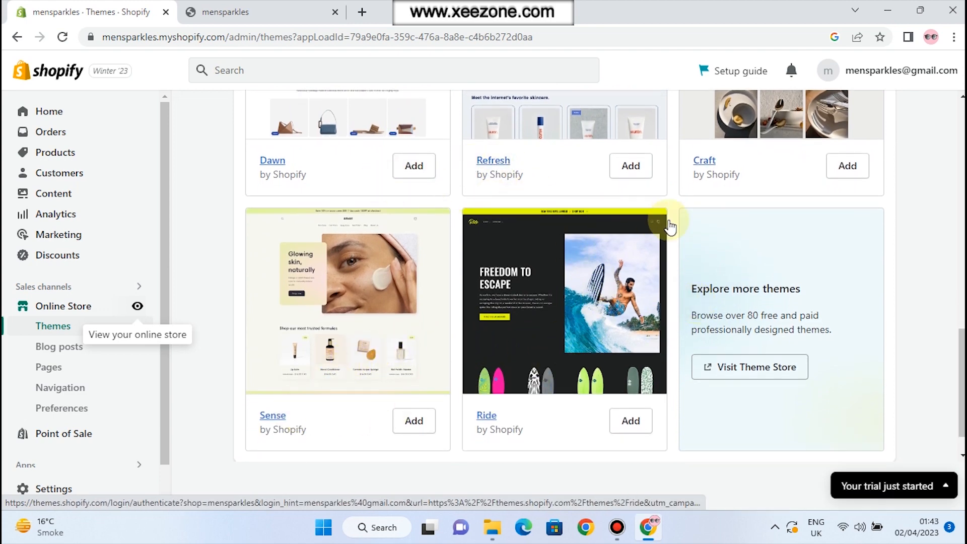
pyautogui.scroll(7, 693, 222)
pyautogui.scroll(1, 692, 224)
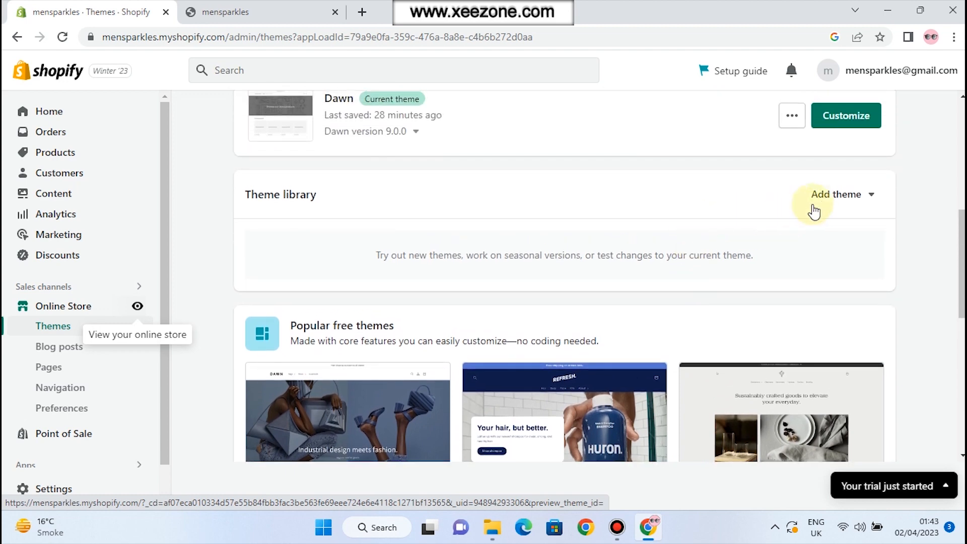
# Visit the Theme Store from the theme library and open the catalogue of all themes.
pyautogui.click(827, 207)
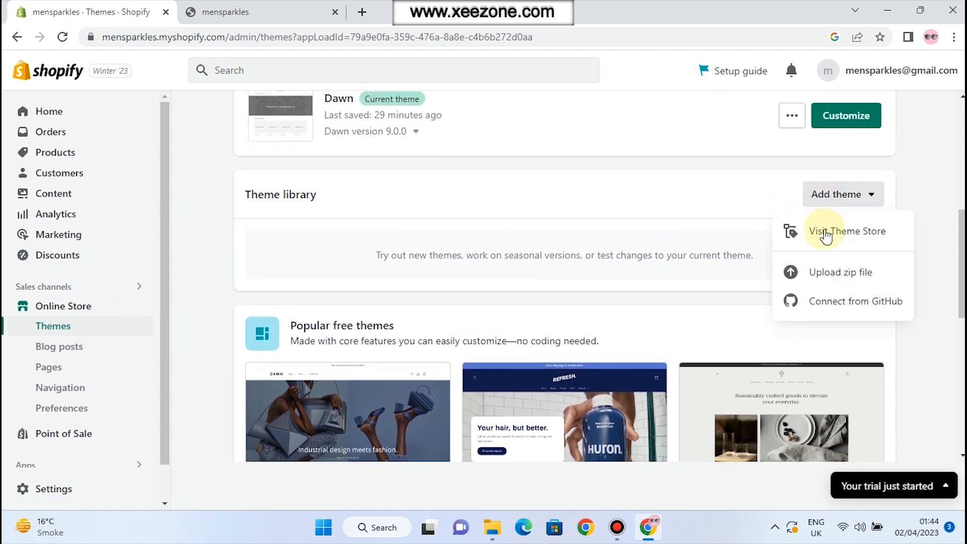
pyautogui.click(827, 231)
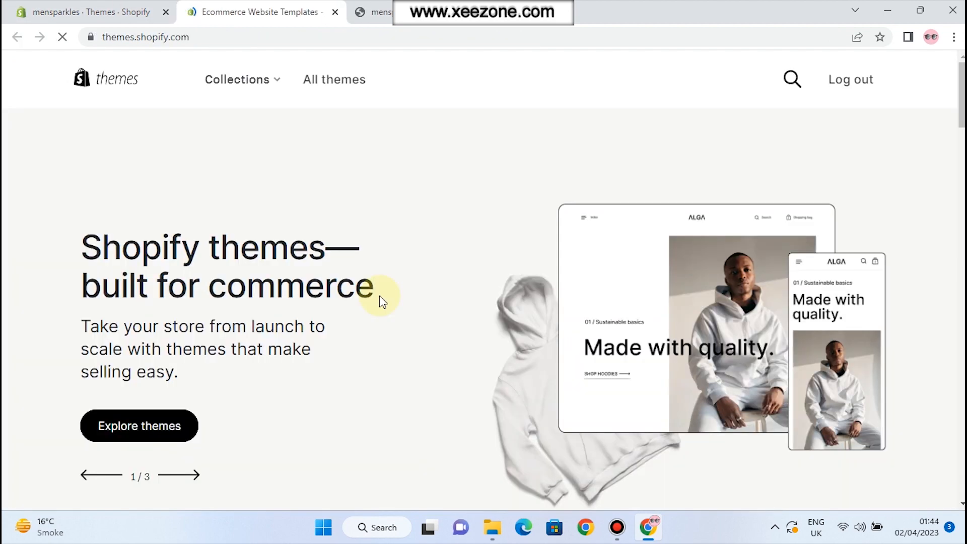
pyautogui.scroll(-3, 378, 300)
pyautogui.click(171, 252)
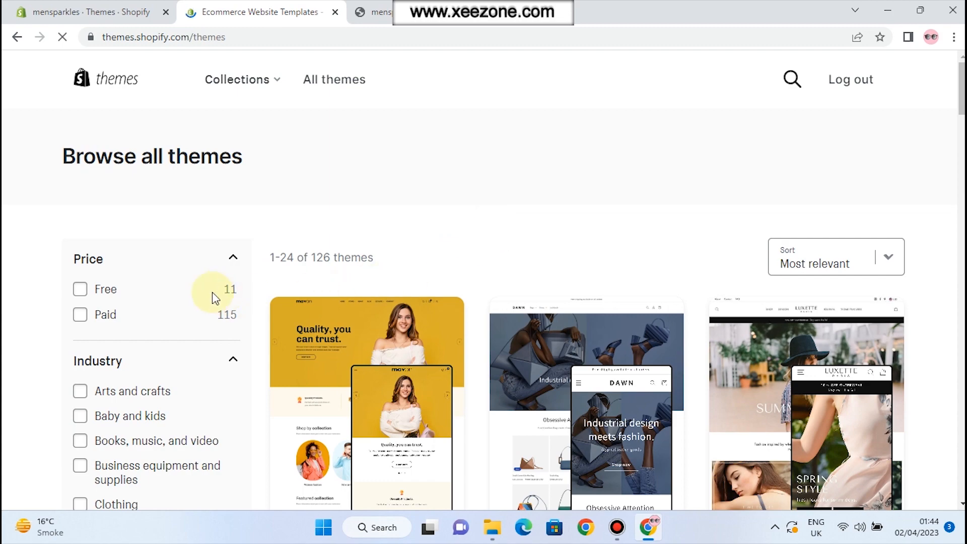
# Look over the themes and filter categories, and filter the catalogue by price to free themes only.
pyautogui.scroll(-10, 494, 285)
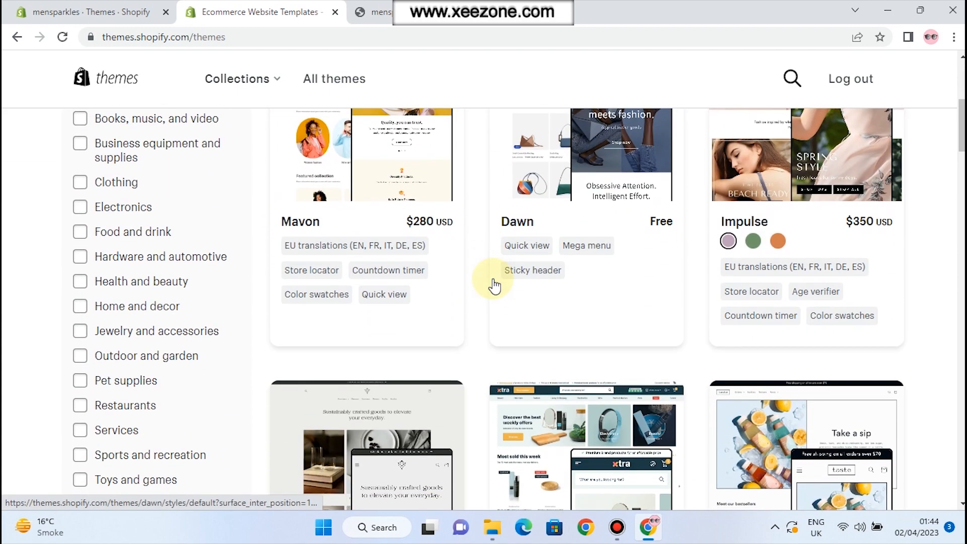
pyautogui.scroll(10, 121, 288)
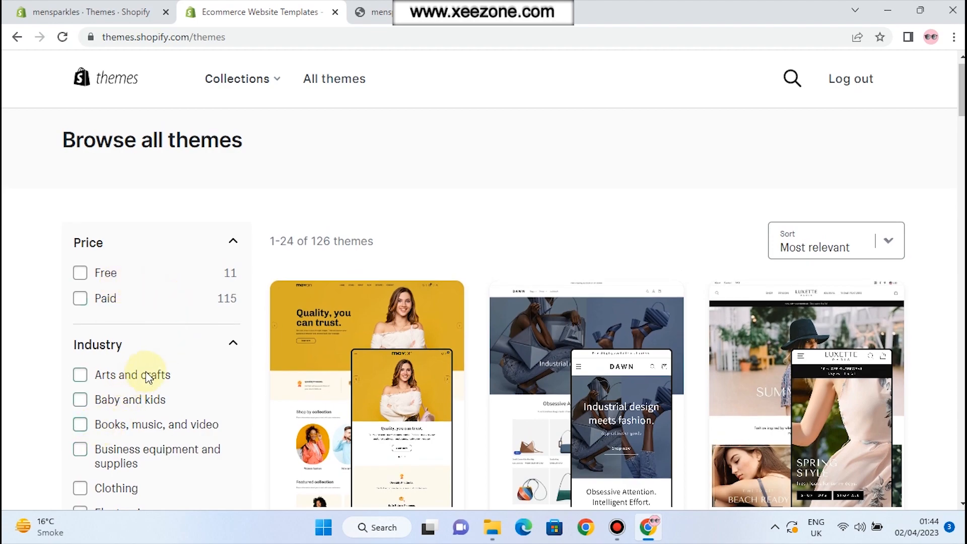
pyautogui.scroll(-8, 190, 335)
pyautogui.scroll(-20, 188, 334)
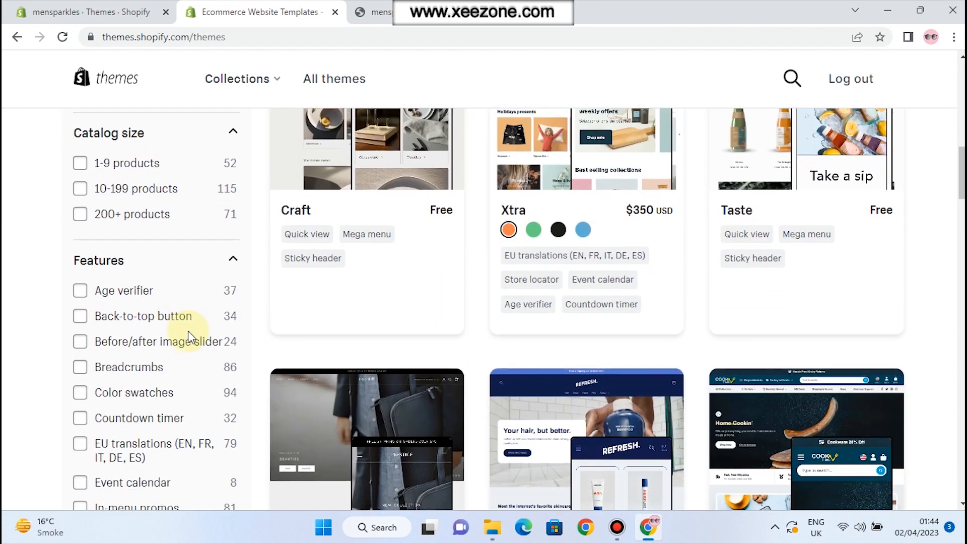
pyautogui.scroll(20, 188, 333)
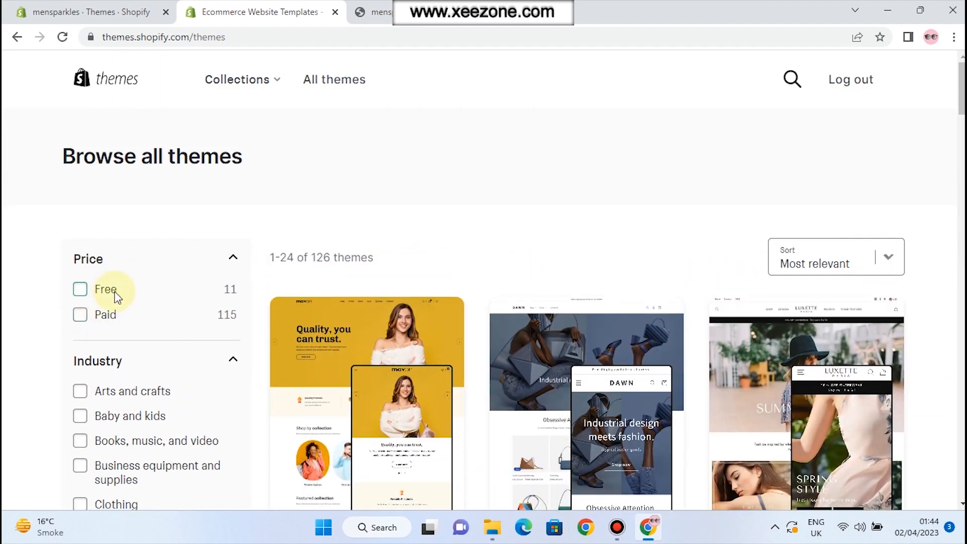
pyautogui.click(80, 290)
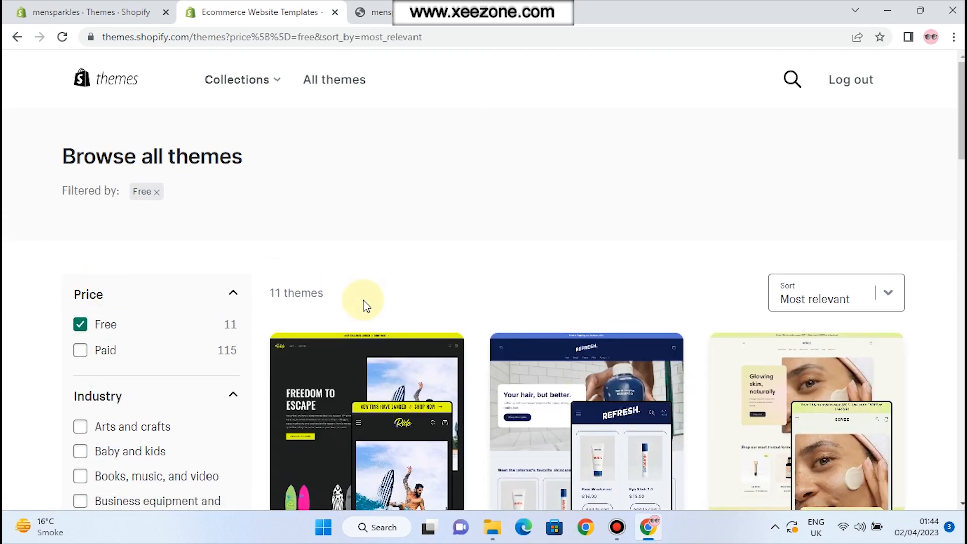
# Examine the designs and listed features of the free themes in the filtered catalogue.
pyautogui.scroll(-5, 548, 309)
pyautogui.scroll(-5, 548, 309)
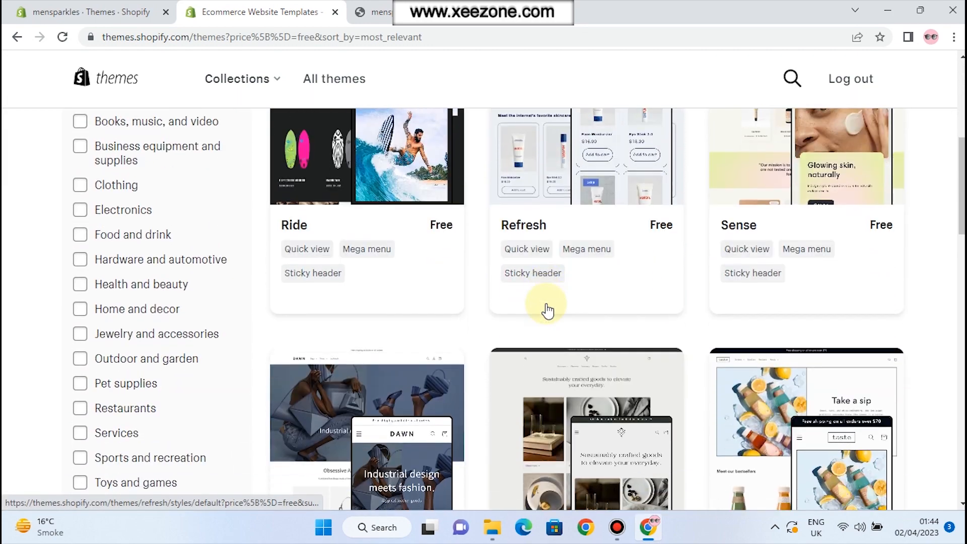
pyautogui.scroll(2, 547, 308)
pyautogui.scroll(4, 547, 309)
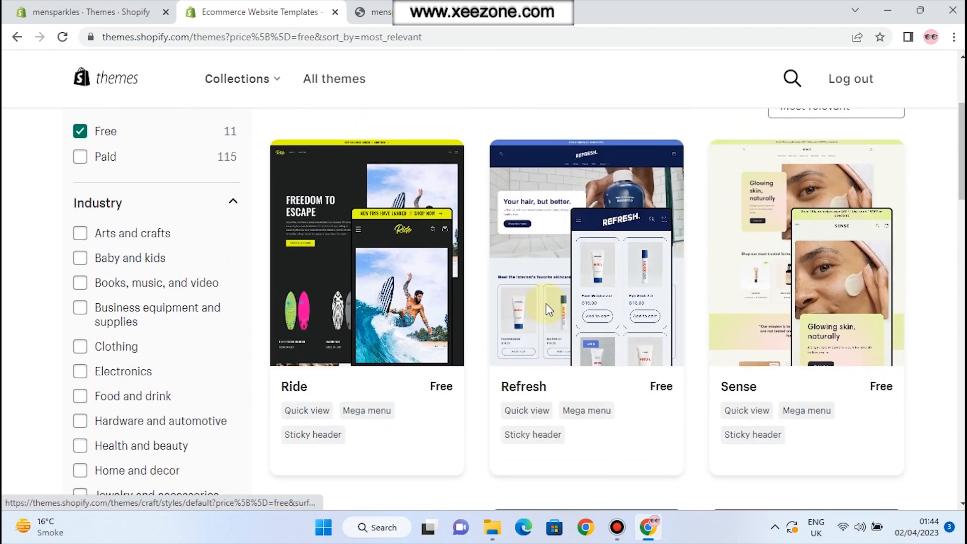
pyautogui.scroll(-10, 794, 336)
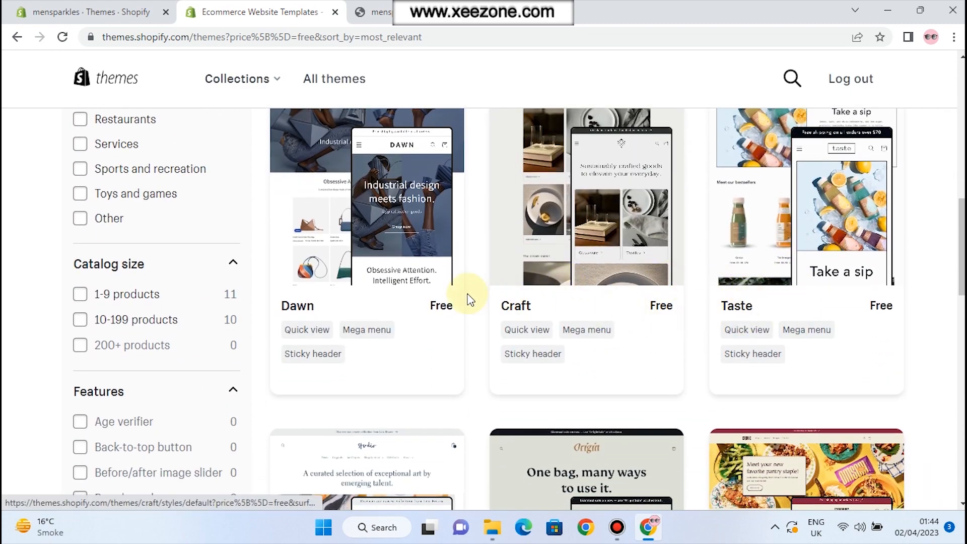
pyautogui.scroll(3, 469, 298)
pyautogui.scroll(-4, 469, 298)
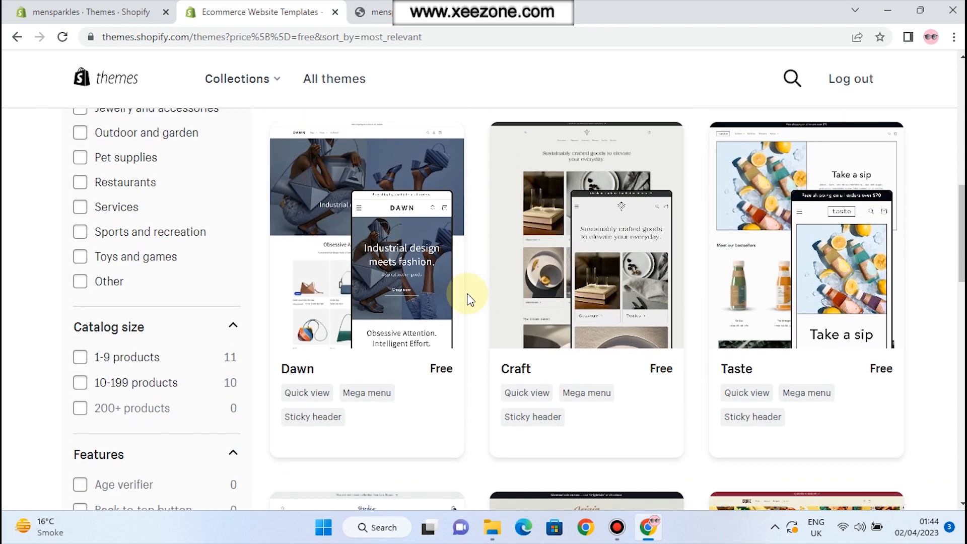
pyautogui.scroll(-3, 468, 299)
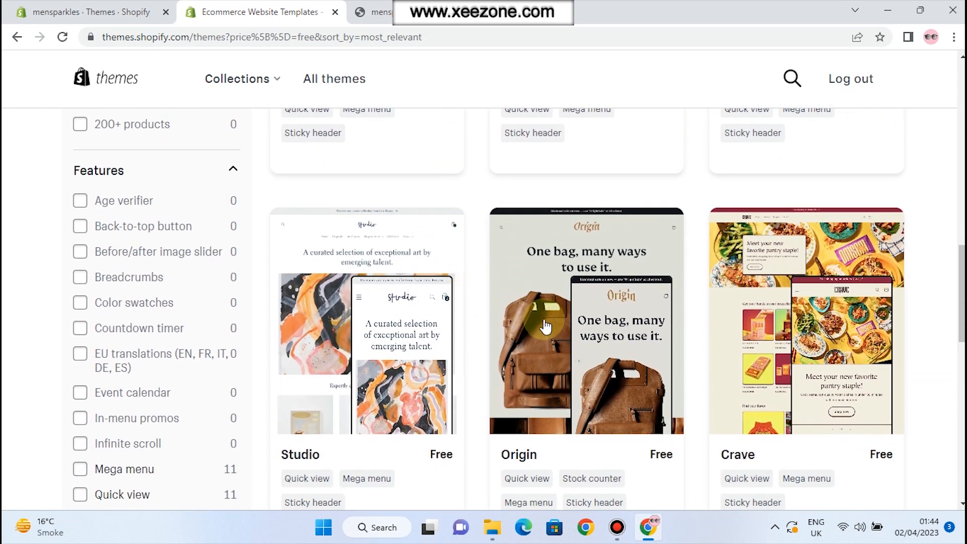
pyautogui.scroll(-4, 547, 330)
pyautogui.scroll(-3, 545, 328)
pyautogui.scroll(15, 545, 328)
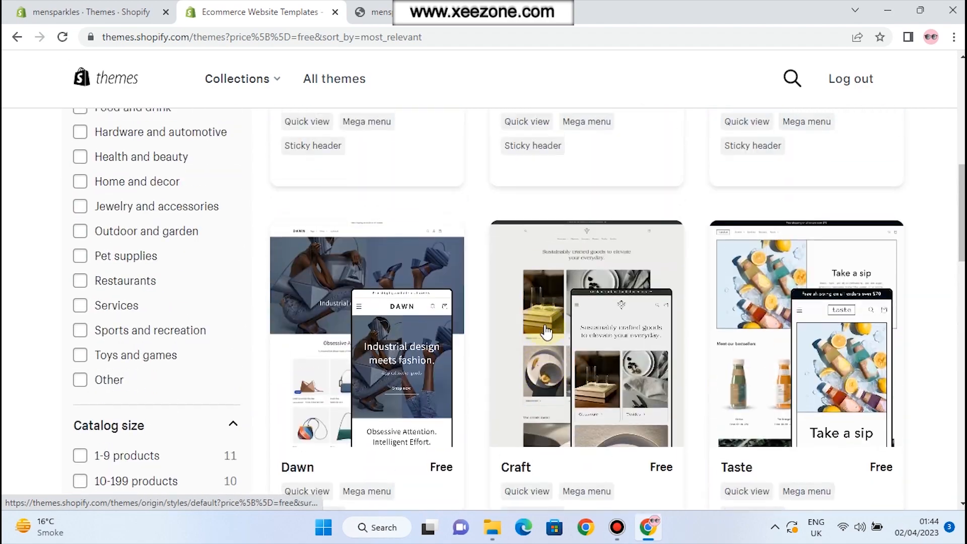
pyautogui.scroll(-3, 545, 329)
pyautogui.scroll(-2, 546, 324)
pyautogui.scroll(1, 398, 305)
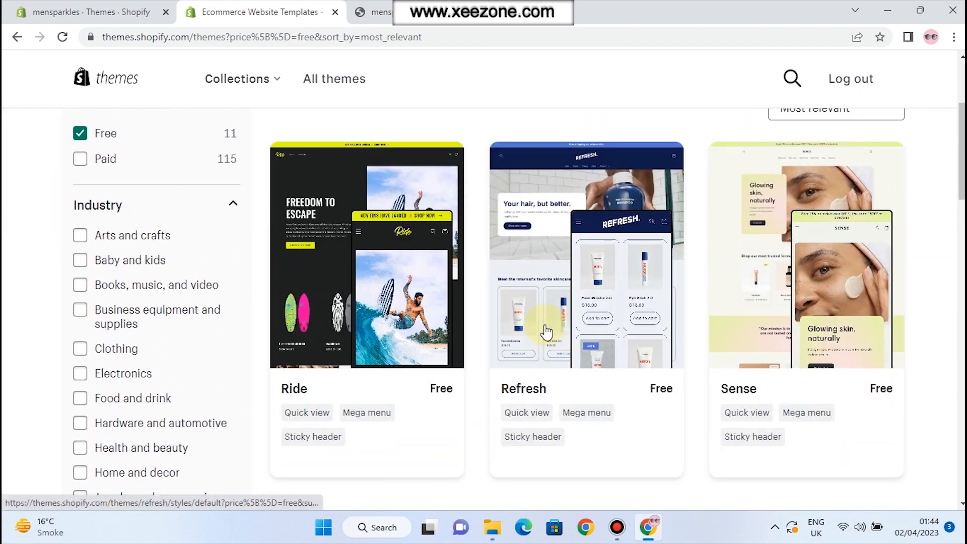
# Open the free Ride theme's details and view its demo store.
pyautogui.click(398, 305)
pyautogui.scroll(-3, 281, 328)
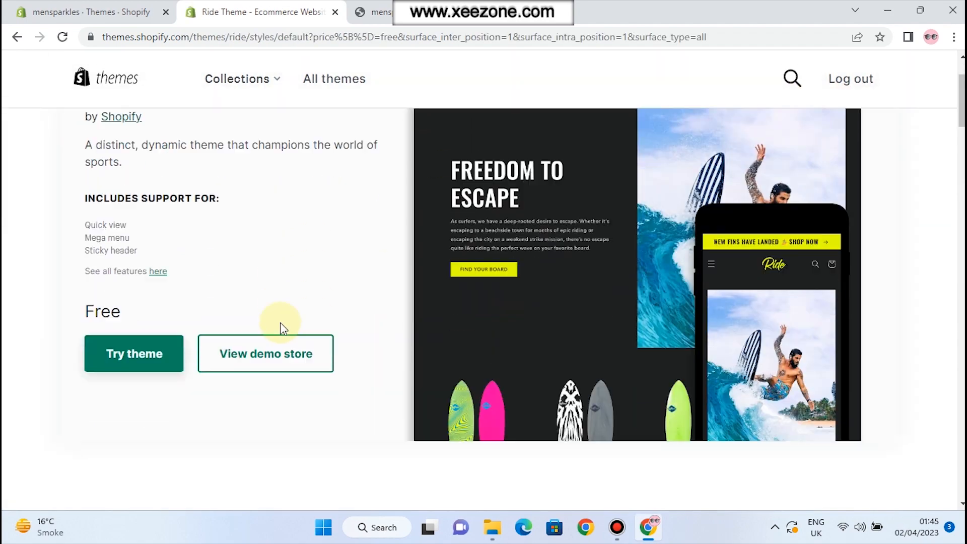
pyautogui.click(274, 299)
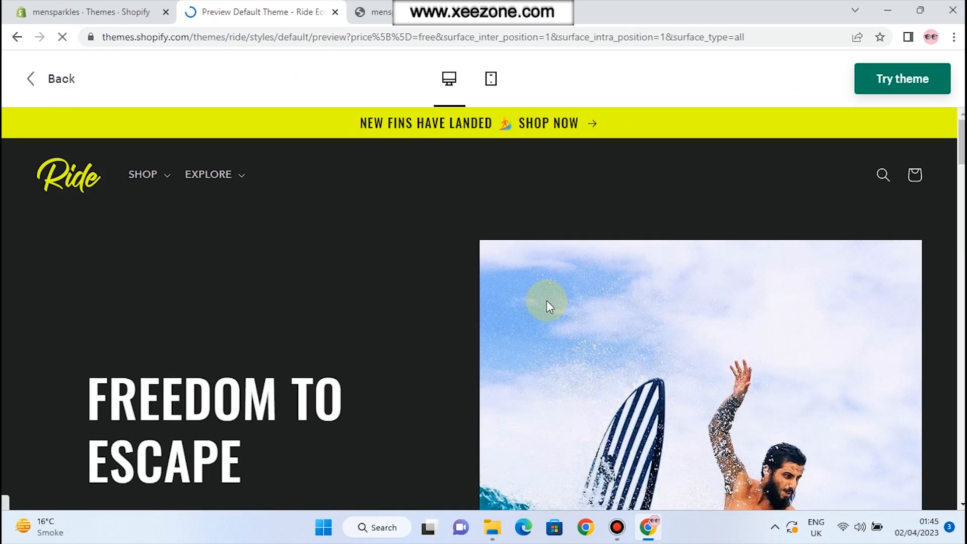
# Examine the Ride demo store's home page, including its banner, product listings and featured sections.
pyautogui.scroll(-10, 547, 301)
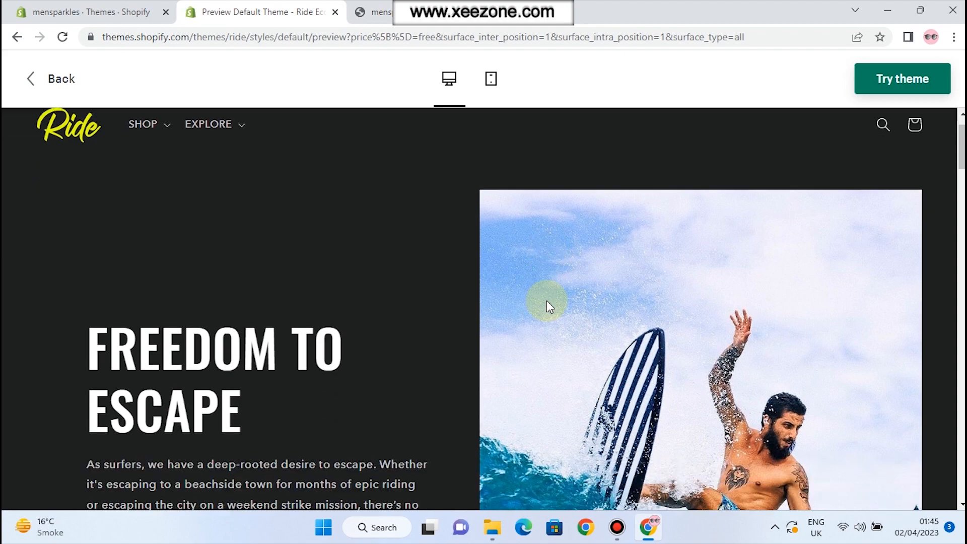
pyautogui.scroll(-4, 547, 303)
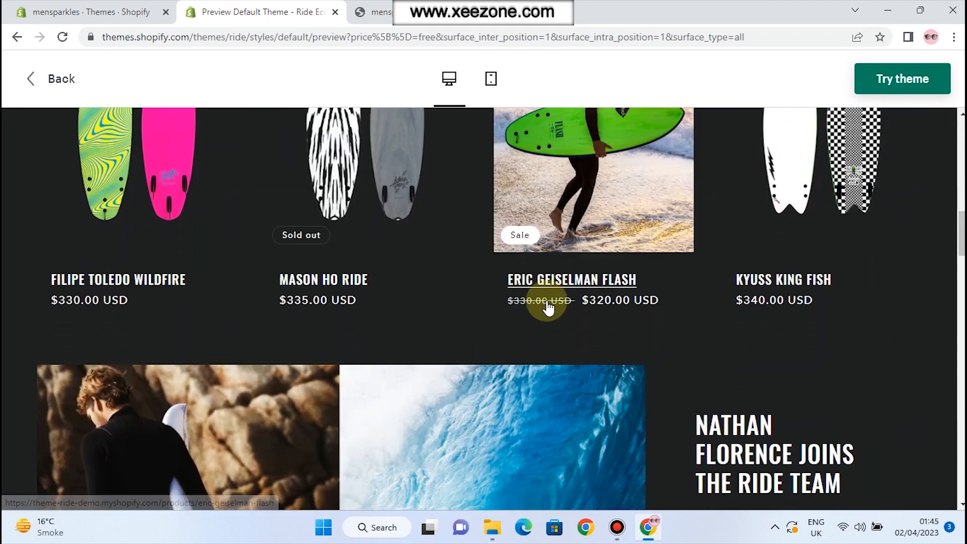
pyautogui.scroll(12, 547, 303)
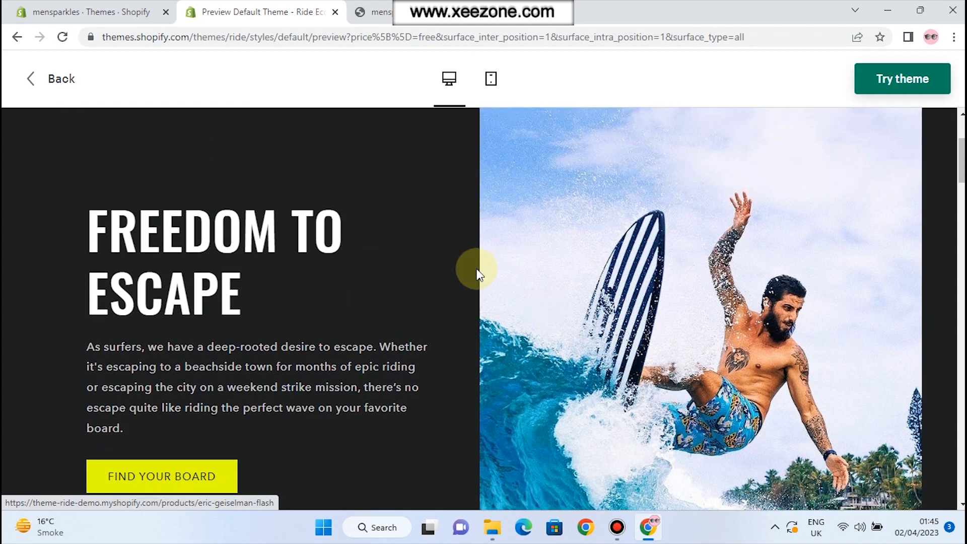
pyautogui.scroll(-10, 582, 272)
pyautogui.scroll(-5, 598, 257)
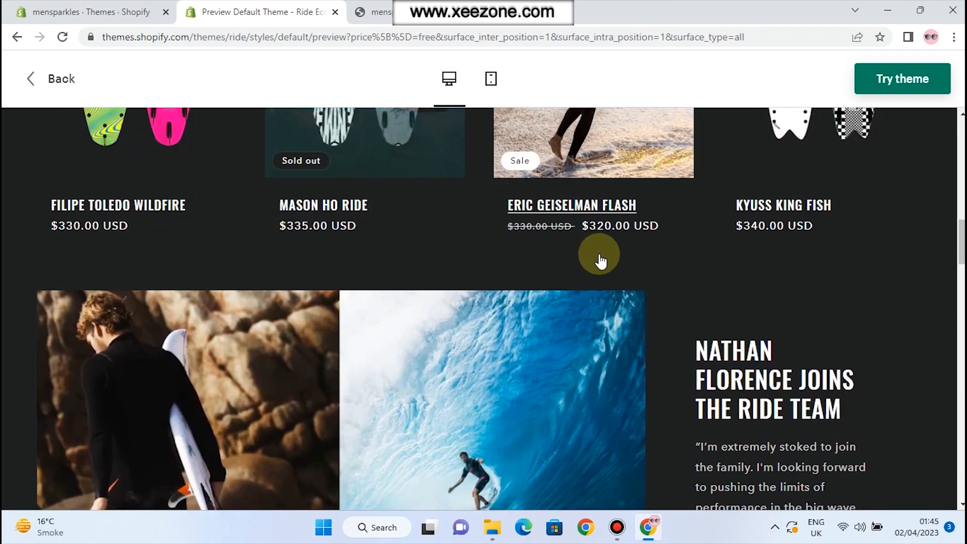
pyautogui.scroll(-8, 612, 280)
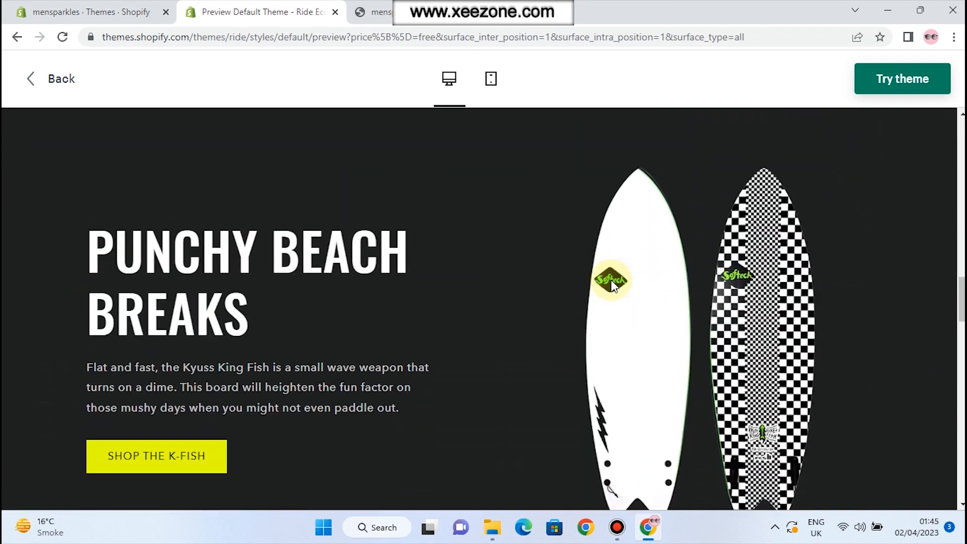
pyautogui.scroll(15, 442, 298)
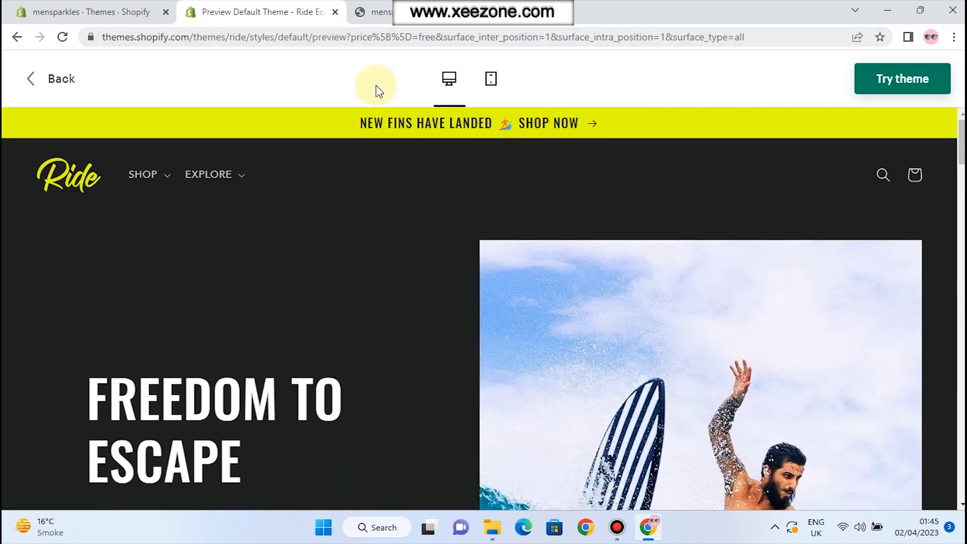
# Add the free Ride theme to the store's theme library and collapse the trial notice.
pyautogui.click(33, 87)
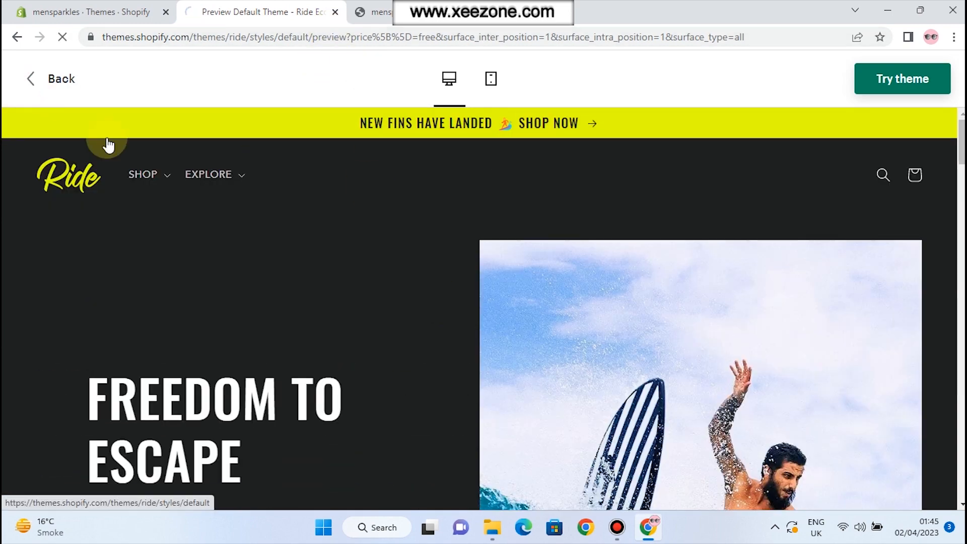
pyautogui.click(140, 467)
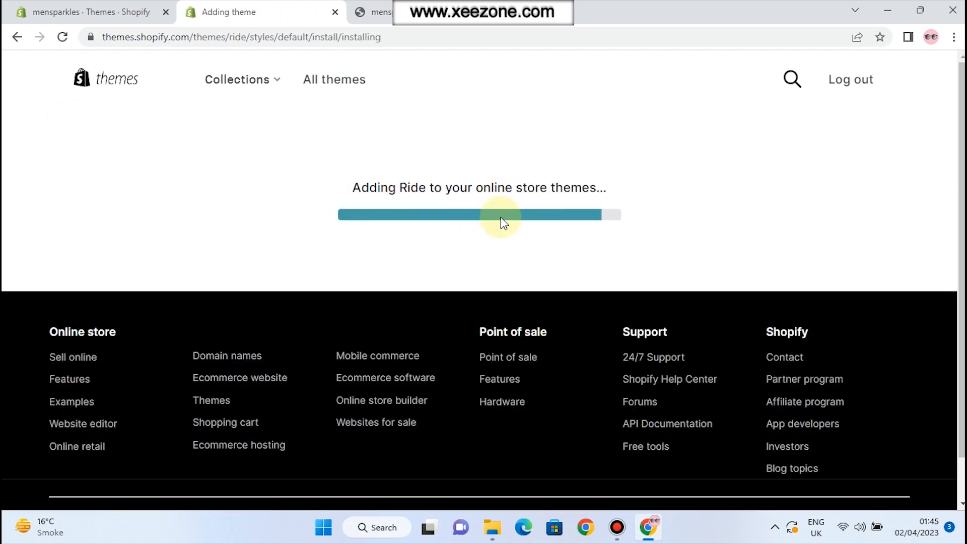
pyautogui.scroll(-4, 522, 256)
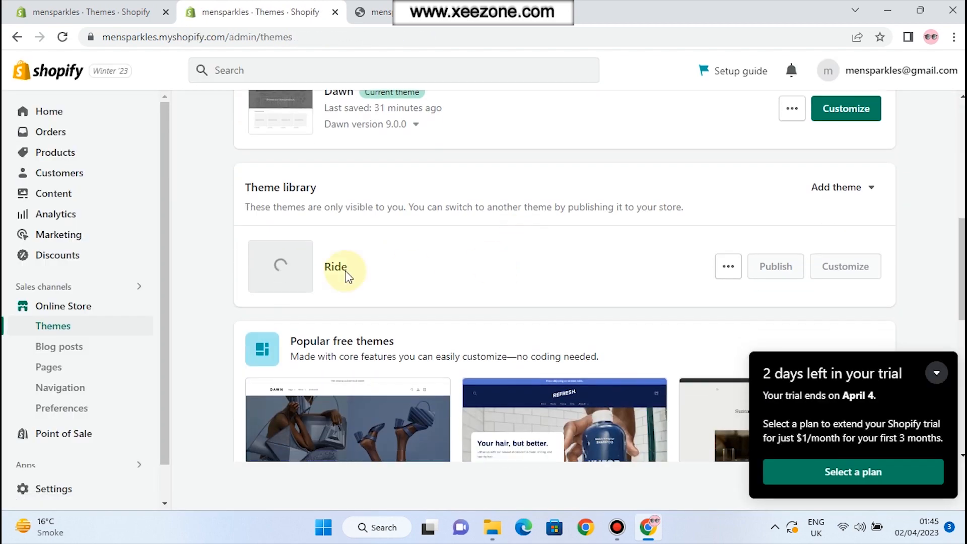
pyautogui.click(937, 373)
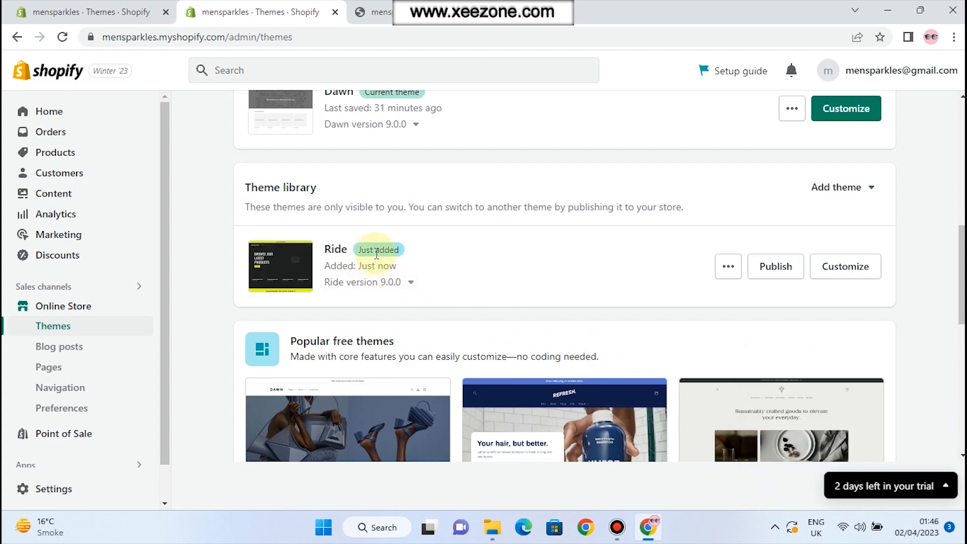
# Publish the Ride theme as the store's current theme.
pyautogui.click(760, 268)
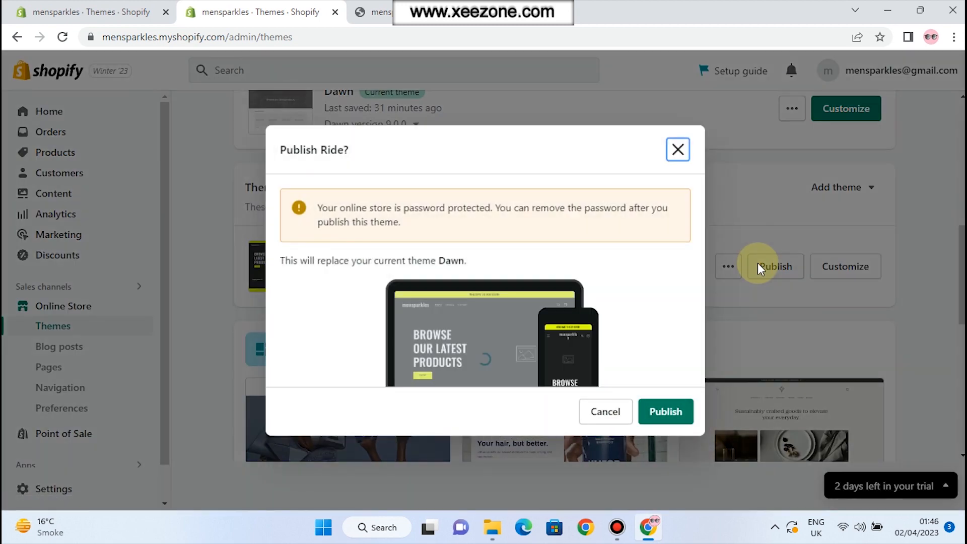
pyautogui.click(668, 414)
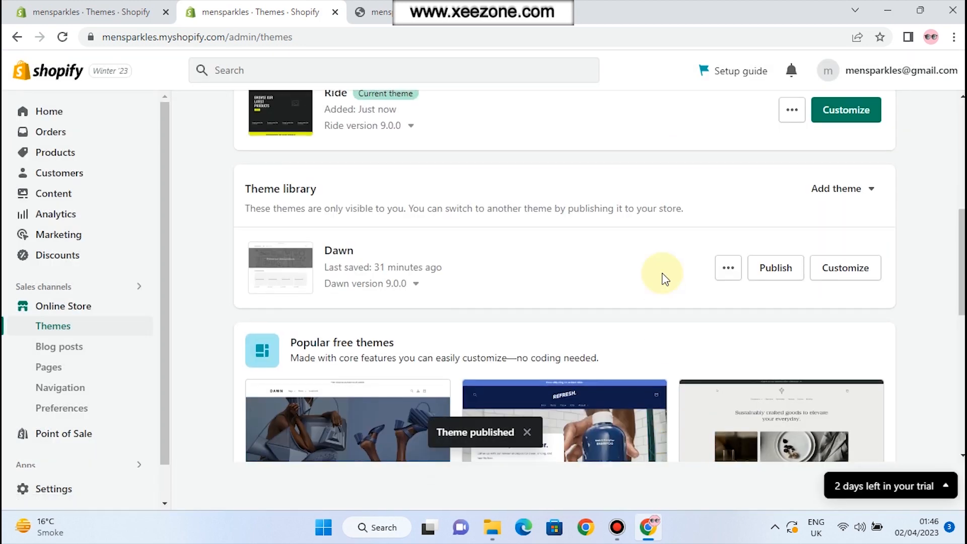
pyautogui.scroll(6, 663, 275)
# Reload the live storefront and examine its home page in the Ride theme.
pyautogui.click(428, 13)
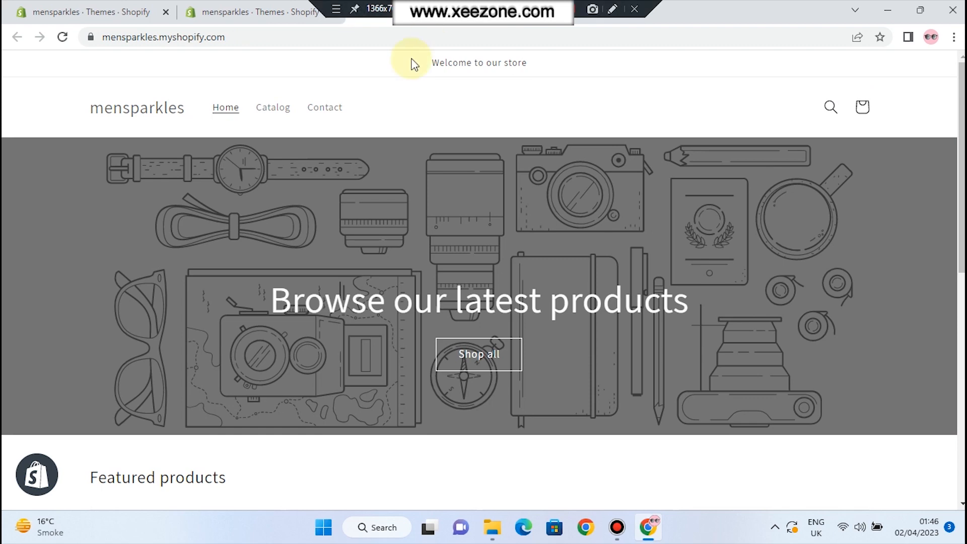
pyautogui.click(63, 37)
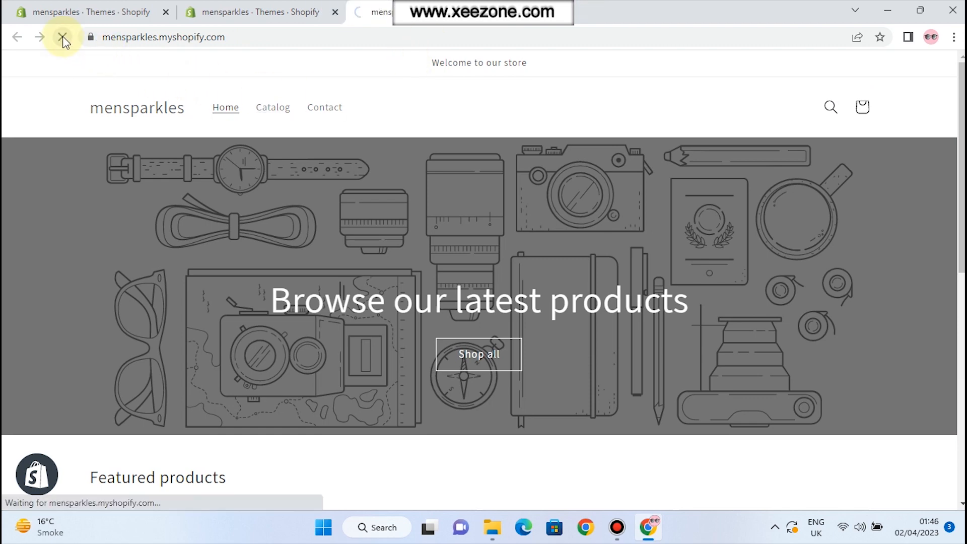
pyautogui.scroll(-10, 319, 277)
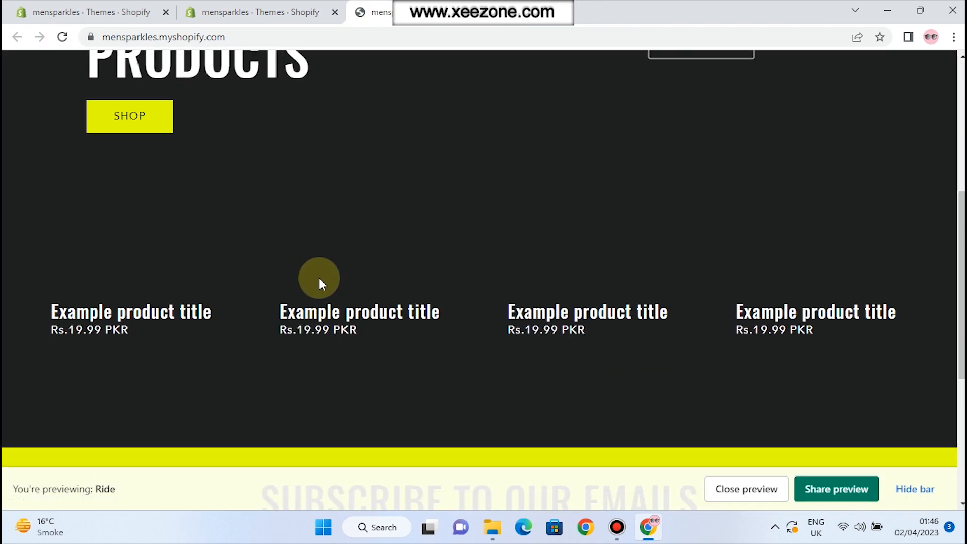
pyautogui.scroll(10, 318, 277)
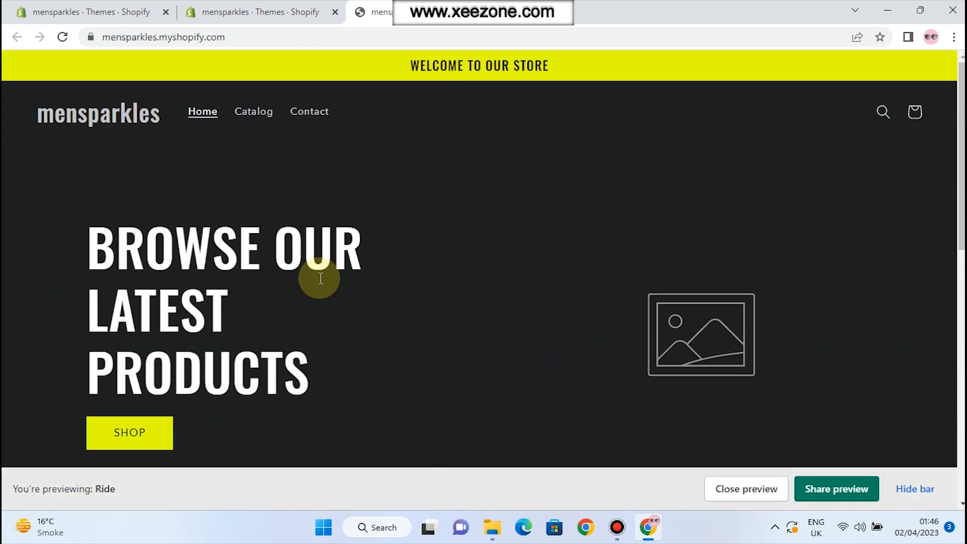
pyautogui.scroll(-4, 319, 278)
pyautogui.scroll(-3, 318, 277)
pyautogui.scroll(6, 319, 277)
# Return to the store's themes and publish Dawn from the theme library.
pyautogui.click(258, 20)
pyautogui.scroll(-3, 403, 171)
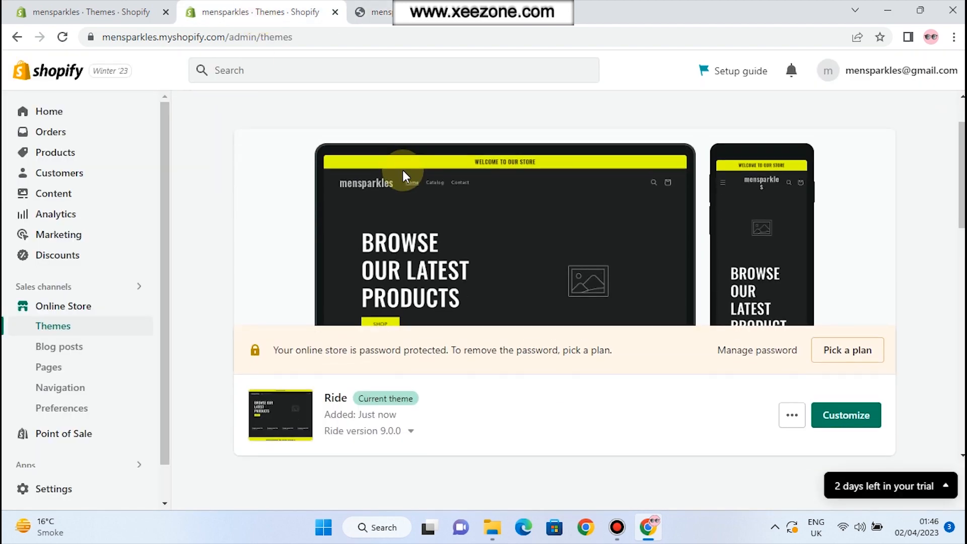
pyautogui.scroll(-3, 403, 170)
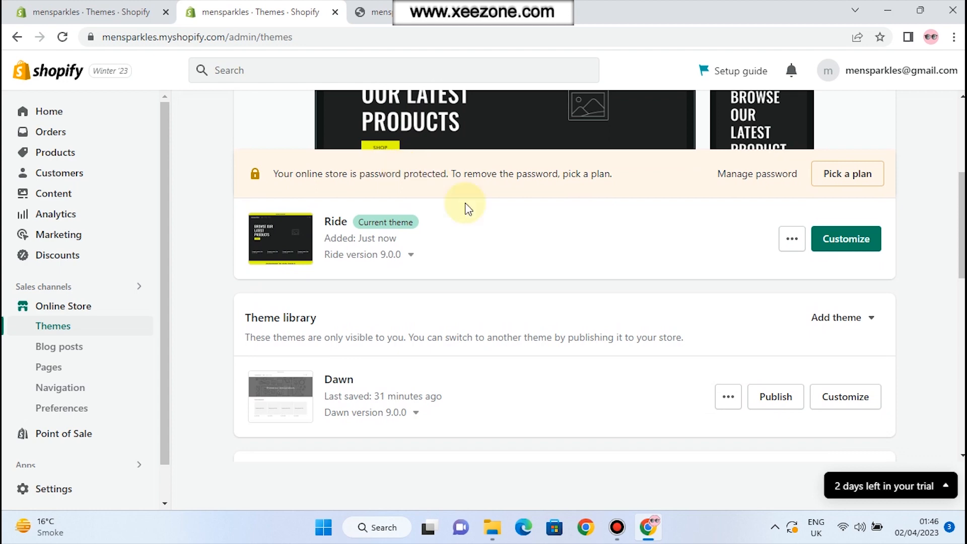
pyautogui.click(774, 402)
pyautogui.click(666, 410)
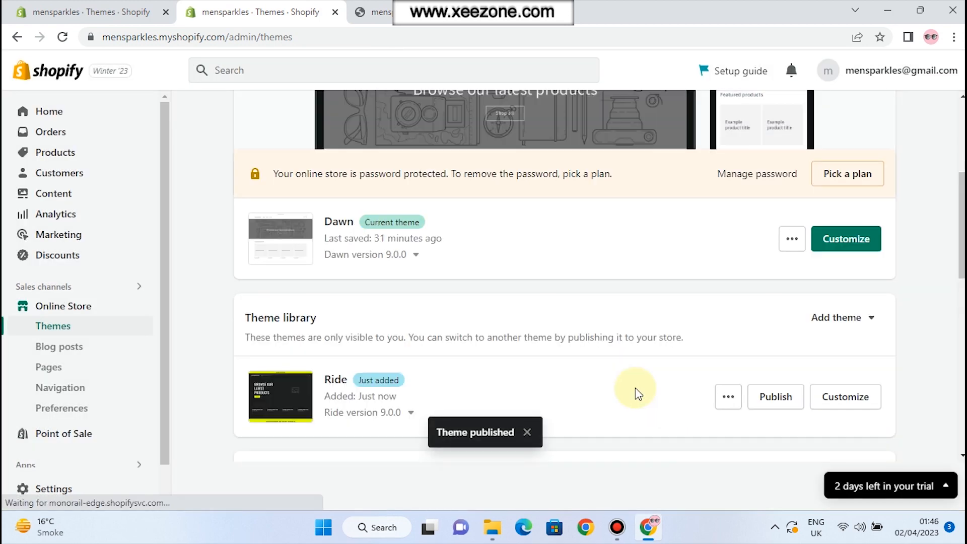
# Refresh the live storefront and look over its home page in the Dawn theme.
pyautogui.click(372, 12)
pyautogui.click(62, 37)
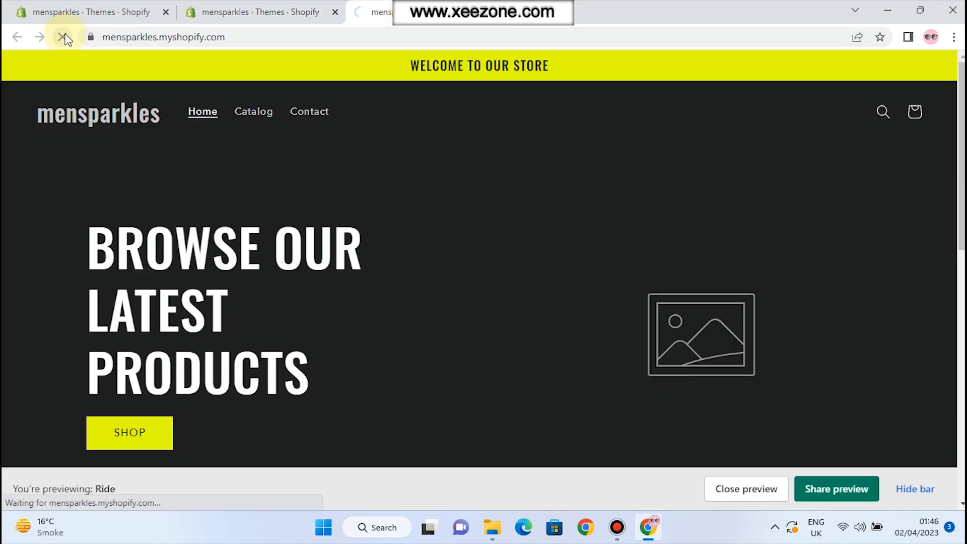
pyautogui.scroll(-7, 398, 218)
pyautogui.scroll(-2, 398, 218)
pyautogui.scroll(8, 398, 218)
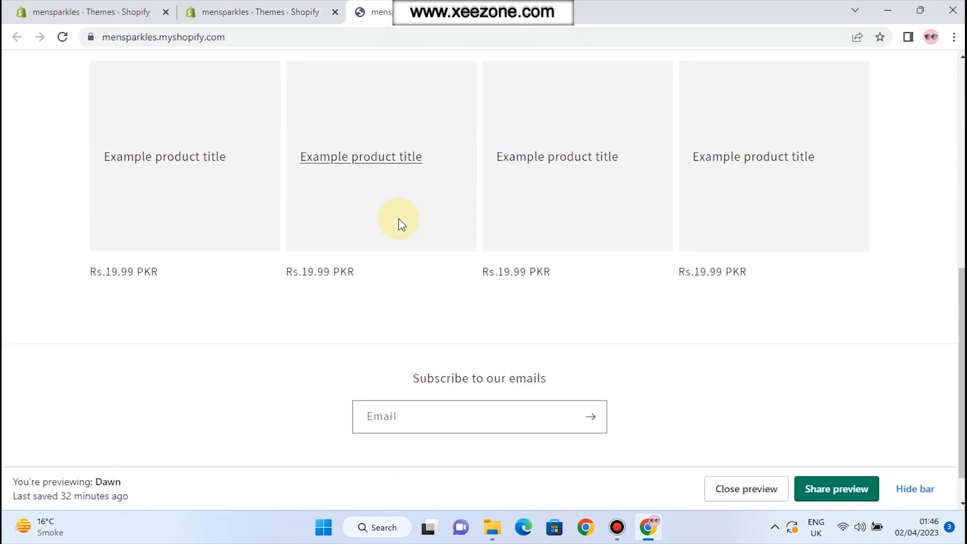
# Remove the Ride theme from the theme library.
pyautogui.click(259, 10)
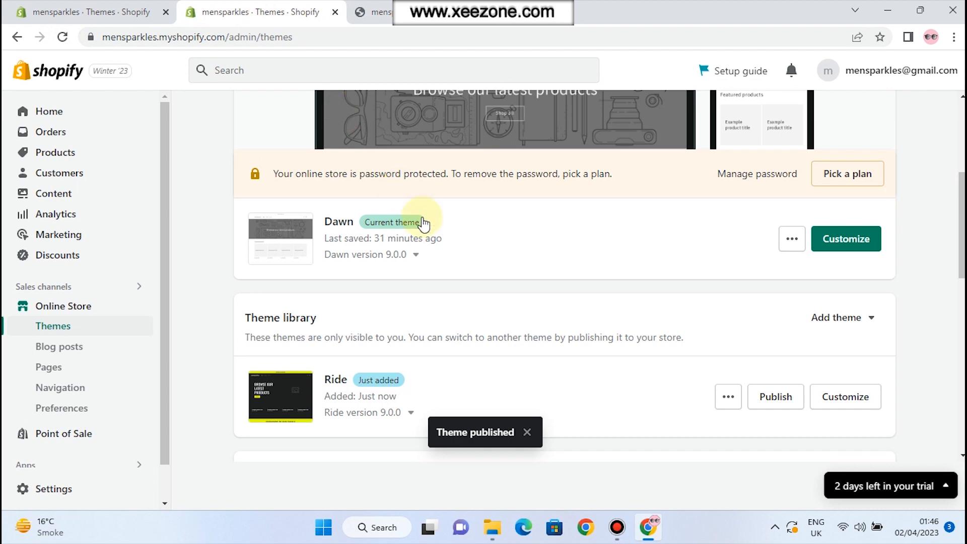
pyautogui.click(730, 396)
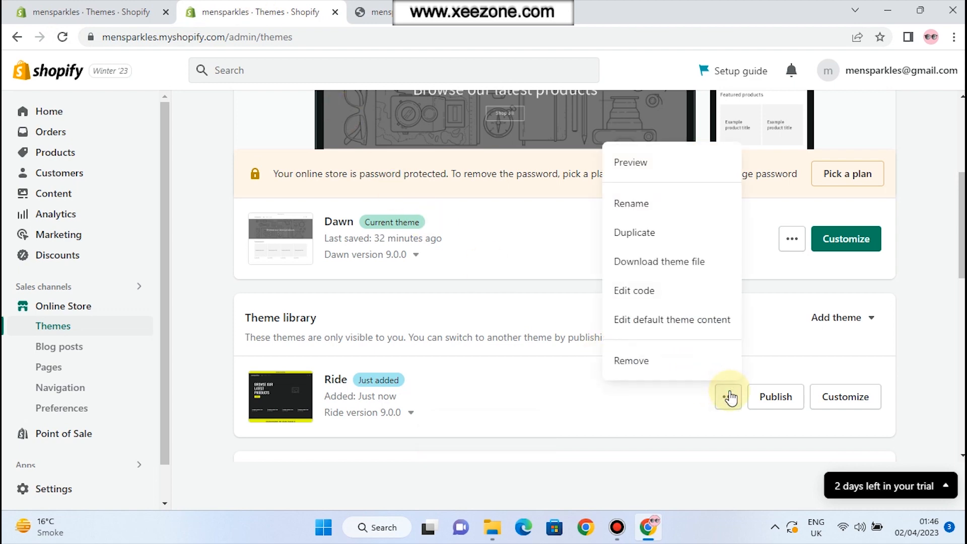
pyautogui.click(635, 359)
pyautogui.click(666, 333)
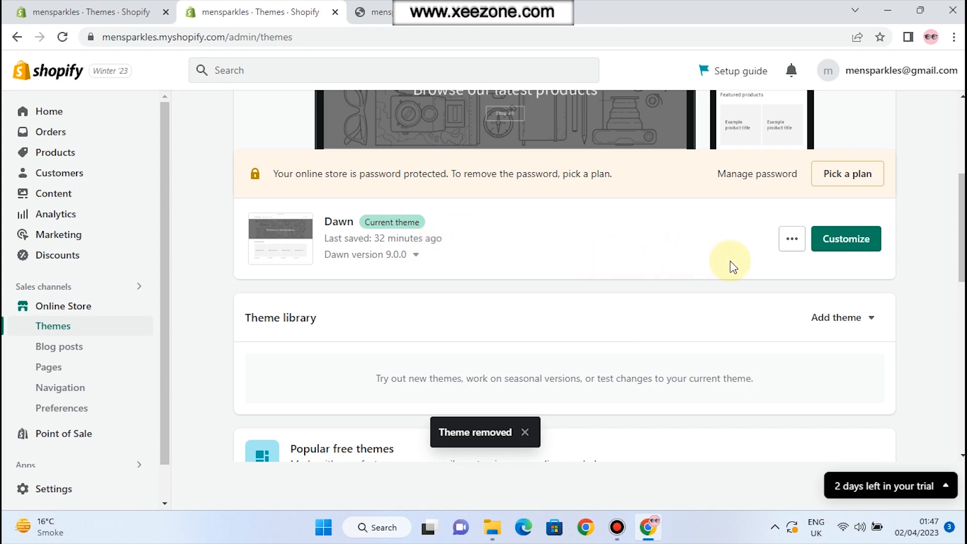
# Open the Dawn theme for customization and compare its home page with the live storefront.
pyautogui.click(855, 242)
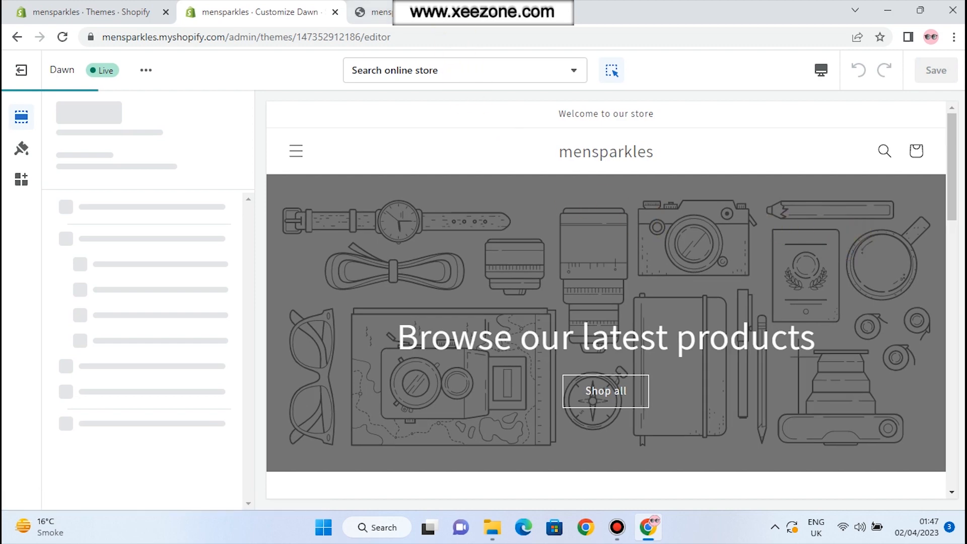
pyautogui.click(437, 12)
pyautogui.scroll(-9, 488, 271)
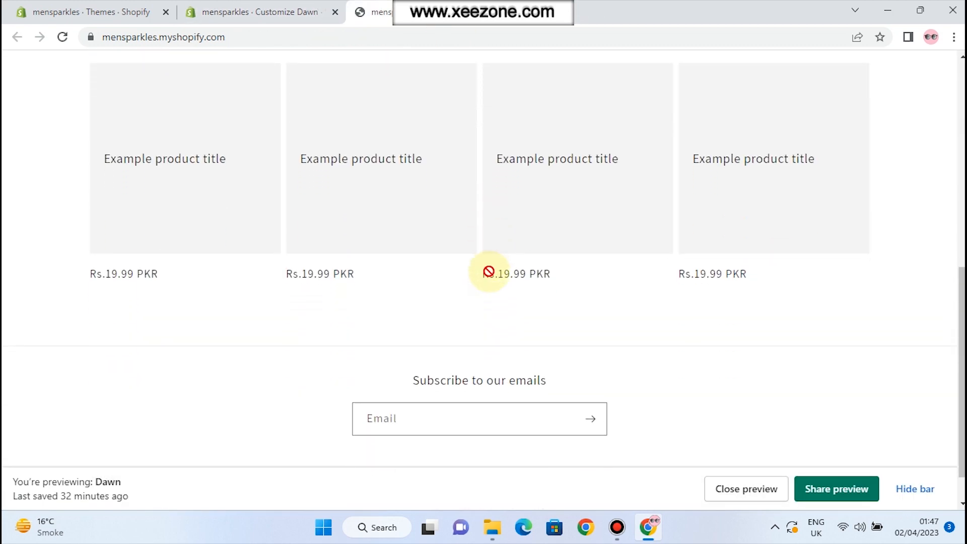
pyautogui.scroll(10, 489, 272)
pyautogui.click(209, 10)
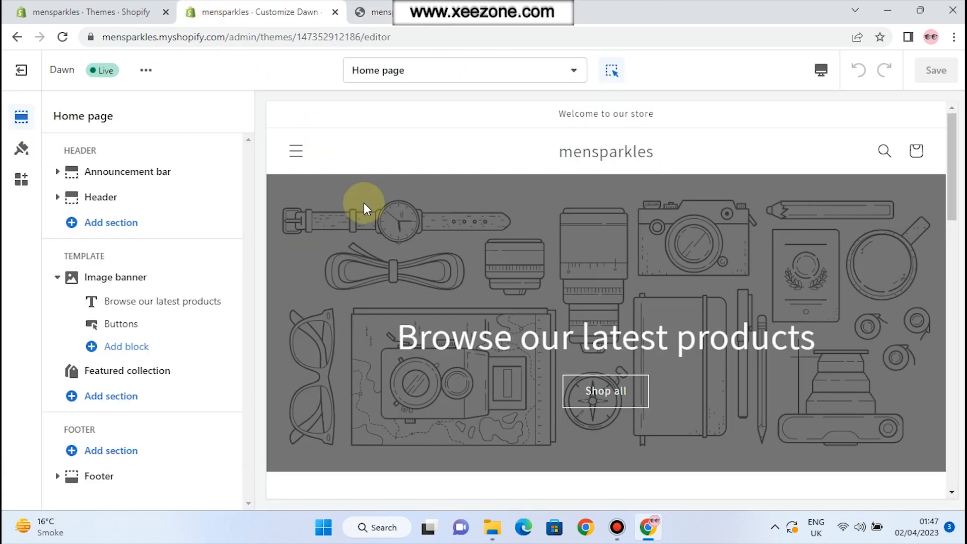
pyautogui.scroll(-1, 364, 203)
pyautogui.scroll(1, 363, 202)
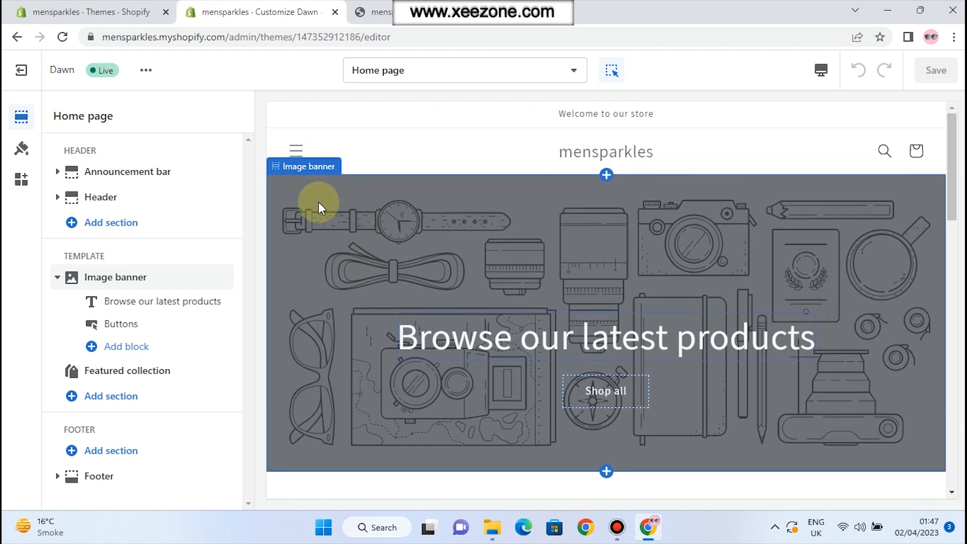
# Inspect the announcement bar section and open its "Welcome to our store" announcement, checking its text against the preview.
pyautogui.click(124, 172)
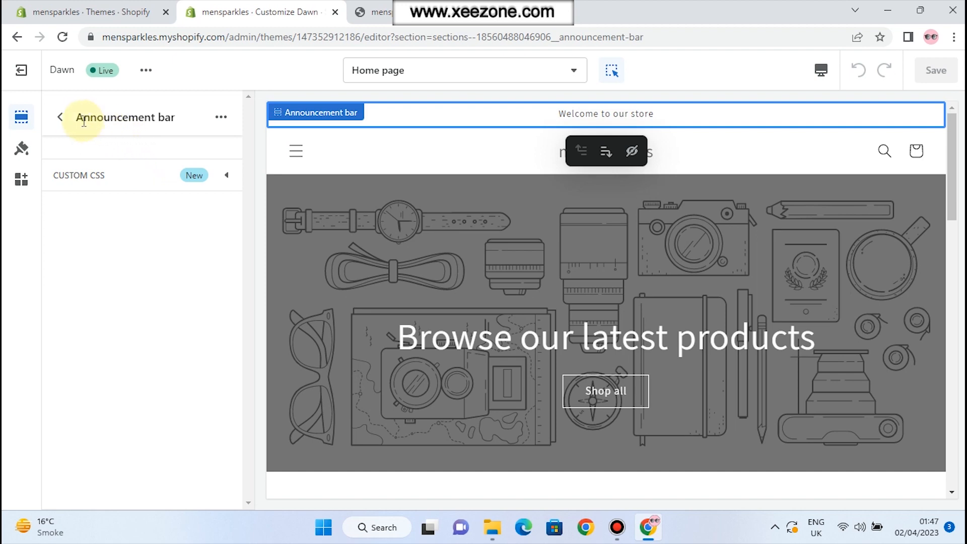
pyautogui.click(61, 119)
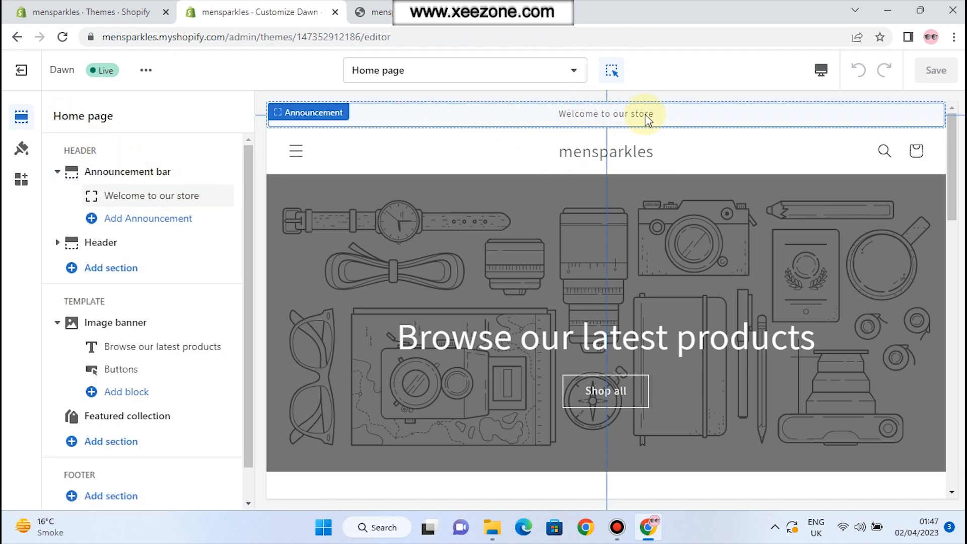
pyautogui.click(151, 196)
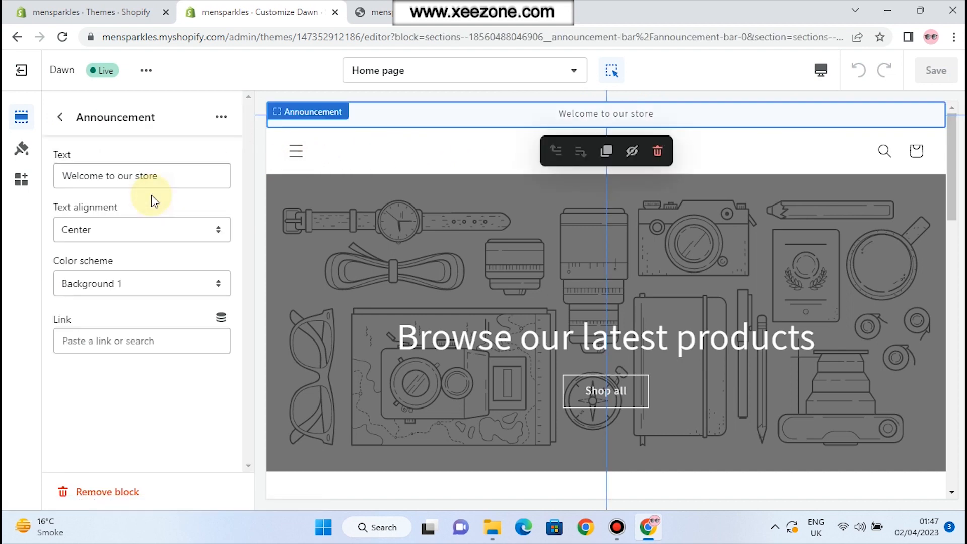
pyautogui.moveTo(170, 180); pyautogui.dragTo(48, 177)
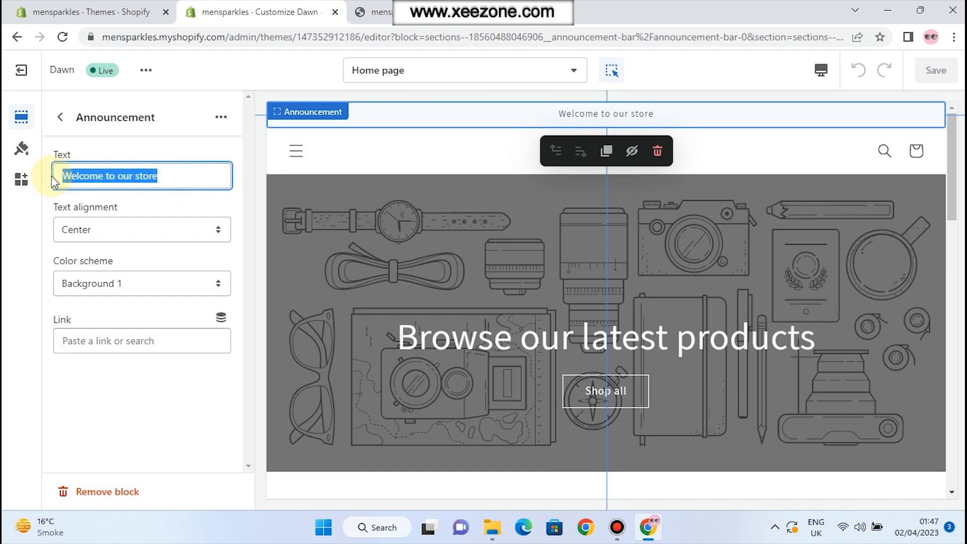
pyautogui.click(558, 114)
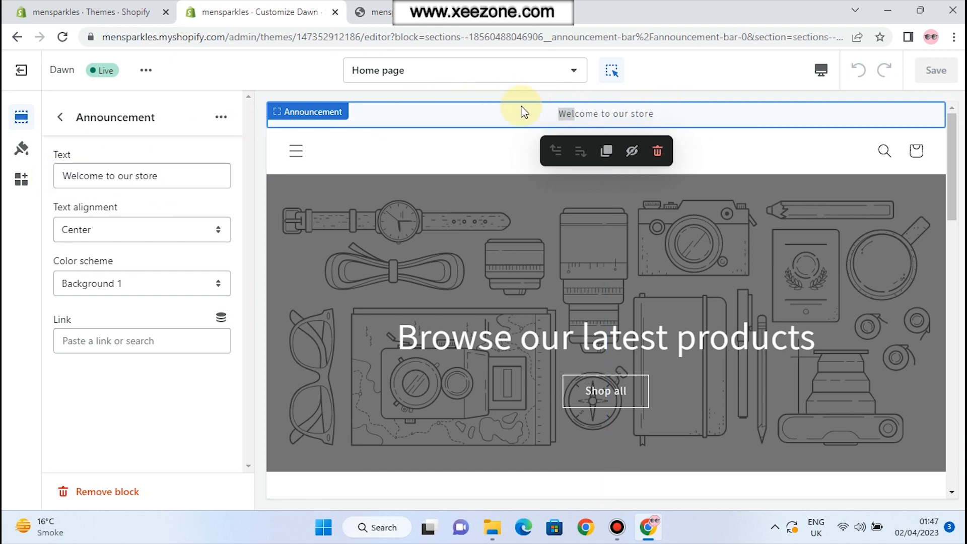
# Try Left as the announcement's text alignment, and set it back to Center.
pyautogui.click(204, 238)
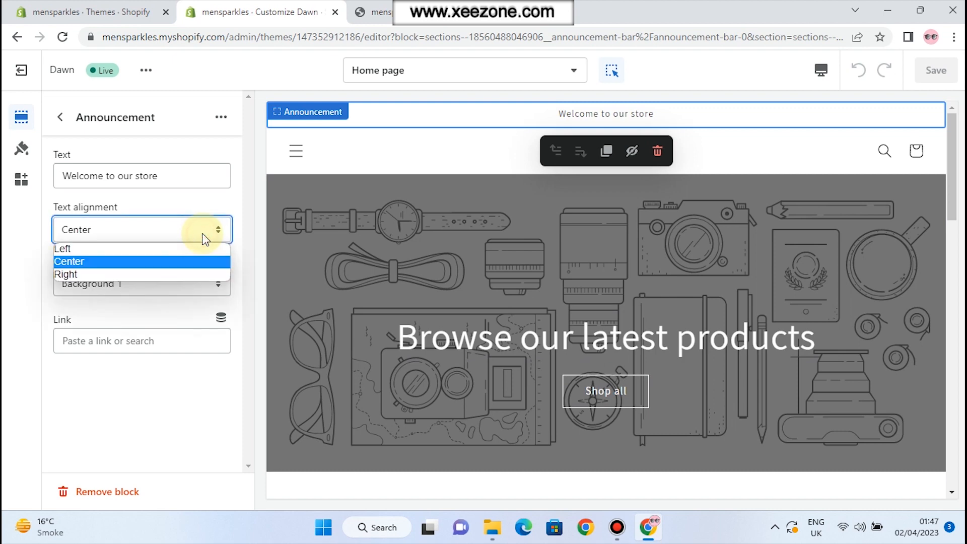
pyautogui.click(125, 247)
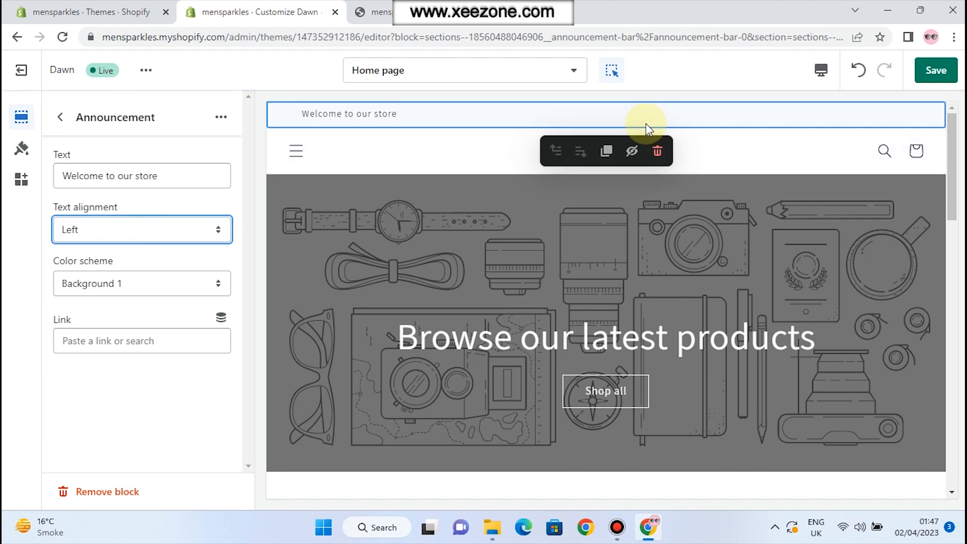
pyautogui.click(205, 231)
pyautogui.click(170, 261)
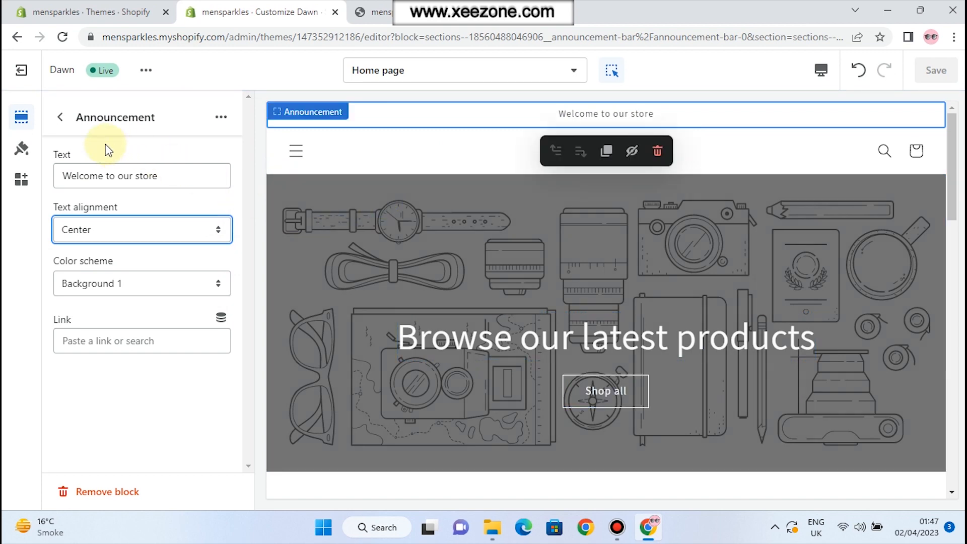
# Open the Header section's settings and view the store's navigation menu in the preview.
pyautogui.click(61, 117)
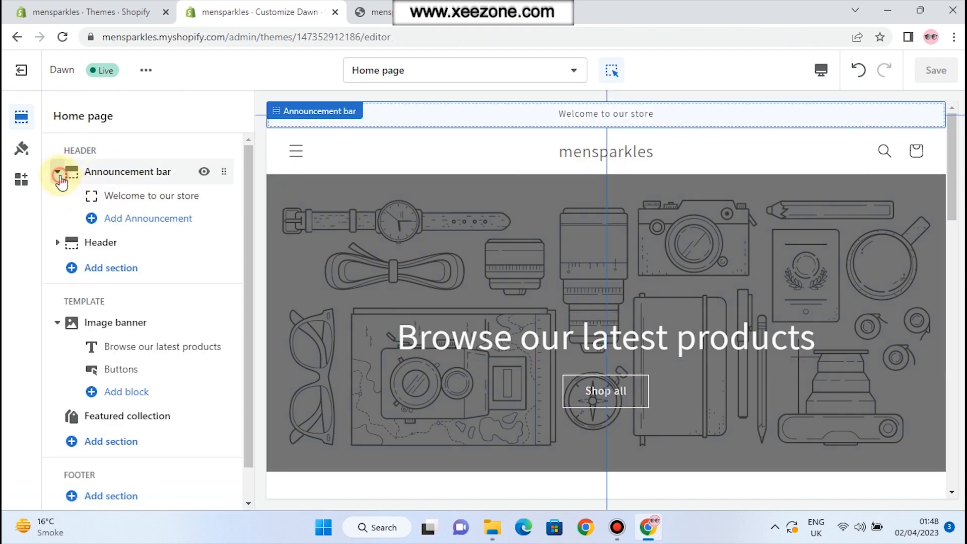
pyautogui.click(58, 172)
pyautogui.click(100, 198)
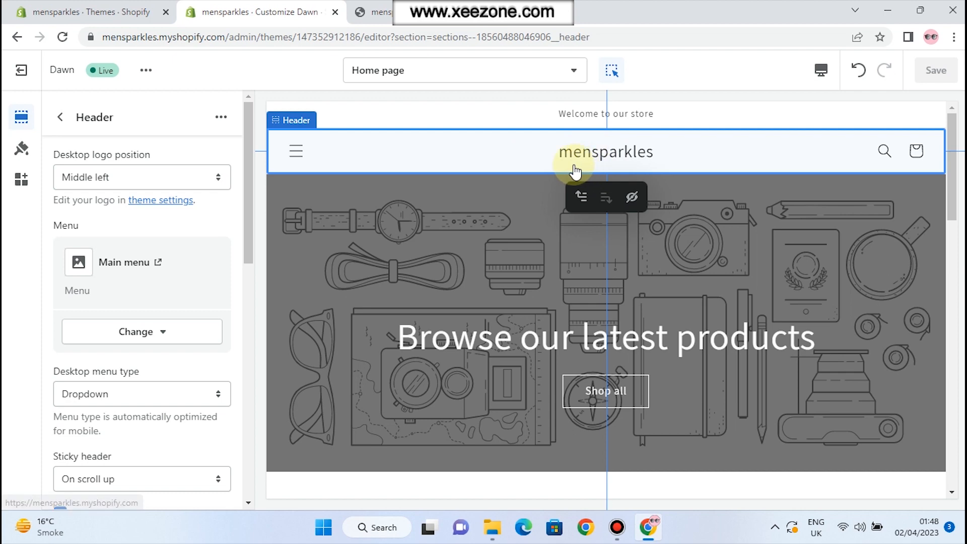
pyautogui.click(294, 153)
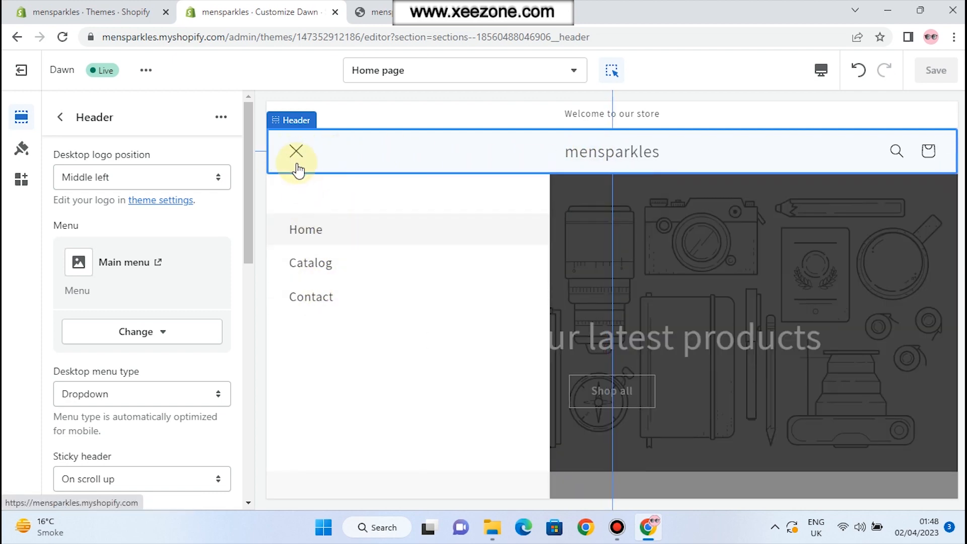
pyautogui.click(296, 152)
# Examine the header's desktop menu type, sticky header, separator line and color scheme settings.
pyautogui.scroll(-2, 180, 246)
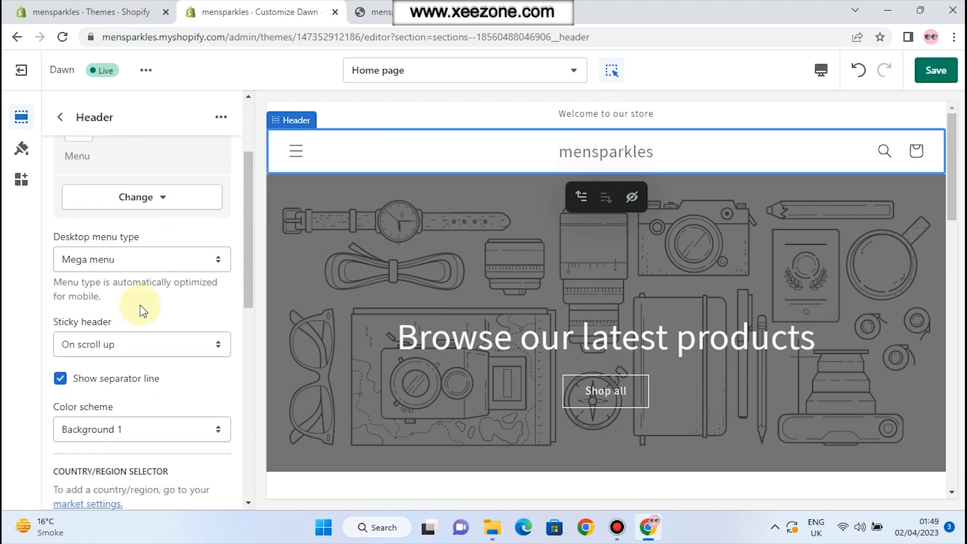
pyautogui.scroll(-2, 141, 309)
pyautogui.scroll(-5, 141, 309)
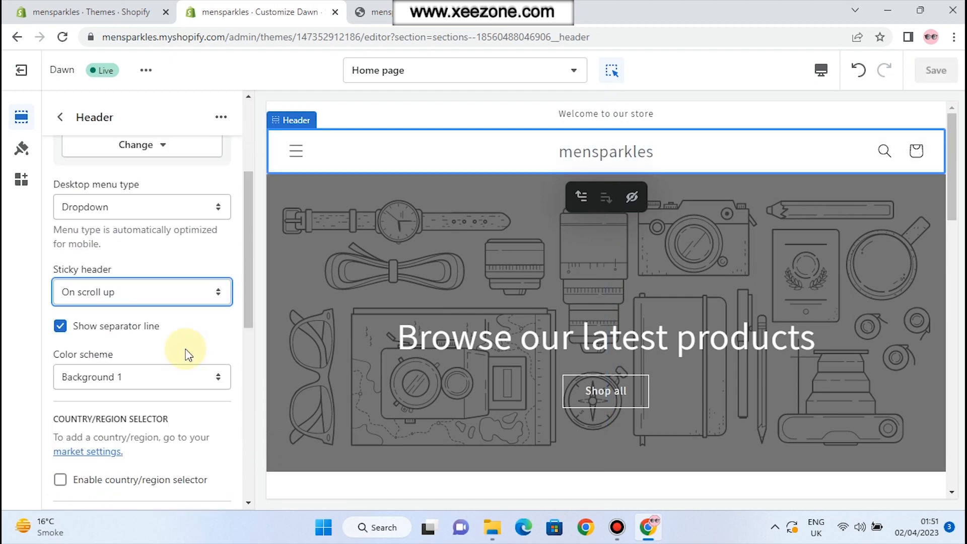
# Try Accent 1 as the header's color scheme, and set it back to Background 1.
pyautogui.click(197, 375)
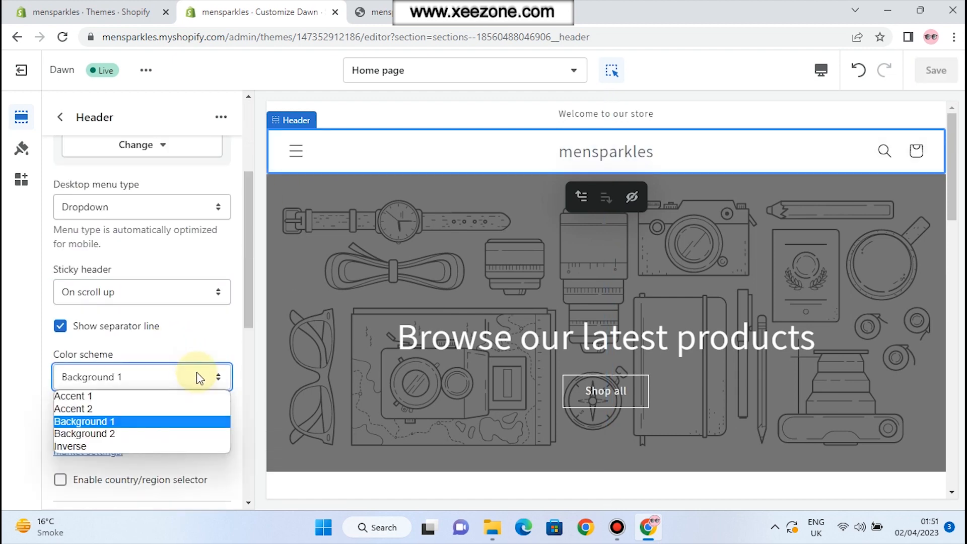
pyautogui.click(136, 398)
pyautogui.click(196, 376)
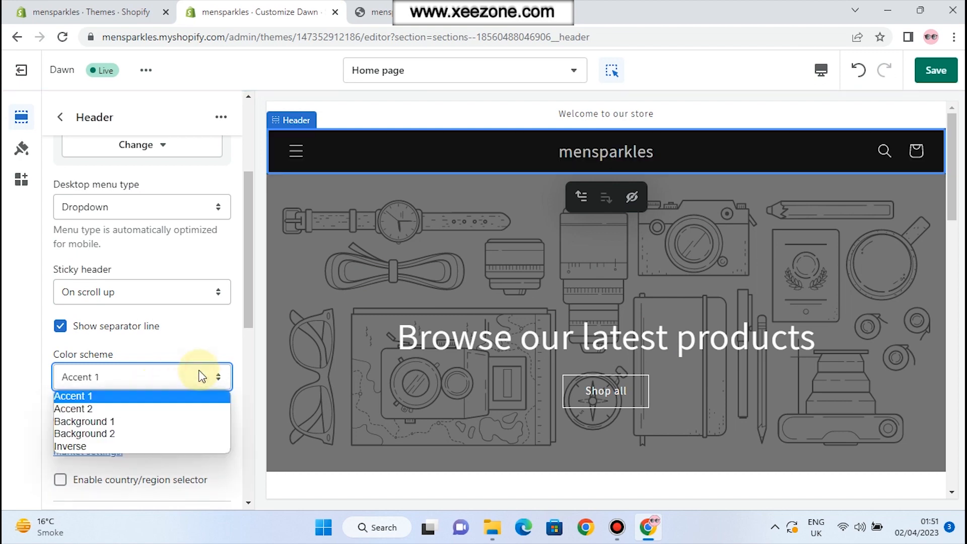
pyautogui.click(126, 419)
# Try enabling the header's country/region selector and language selector, turning each one off again.
pyautogui.scroll(-3, 168, 407)
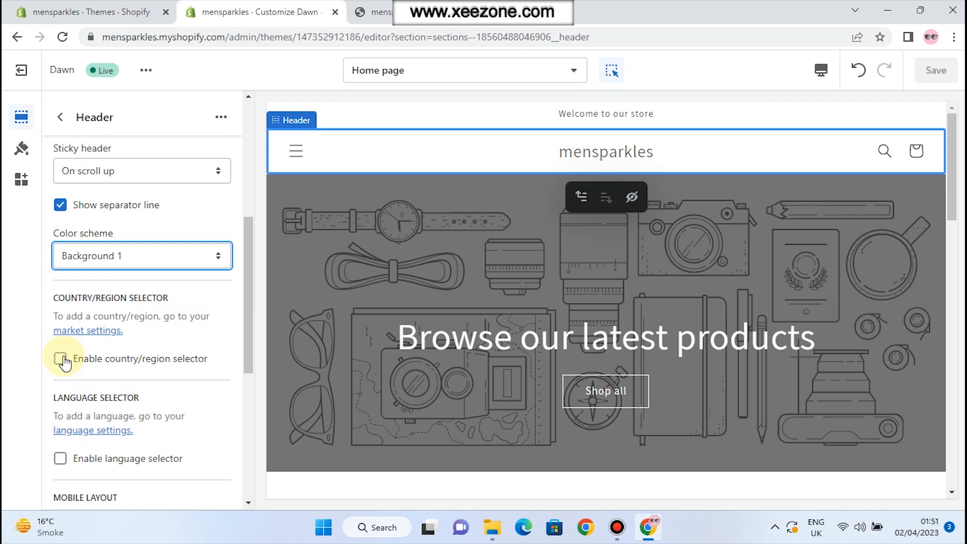
pyautogui.click(61, 360)
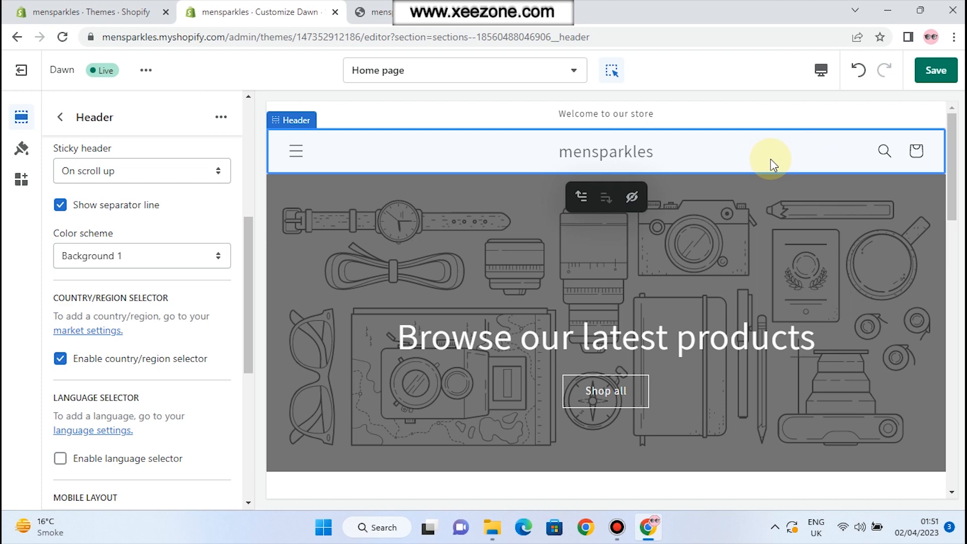
pyautogui.click(60, 359)
pyautogui.click(61, 459)
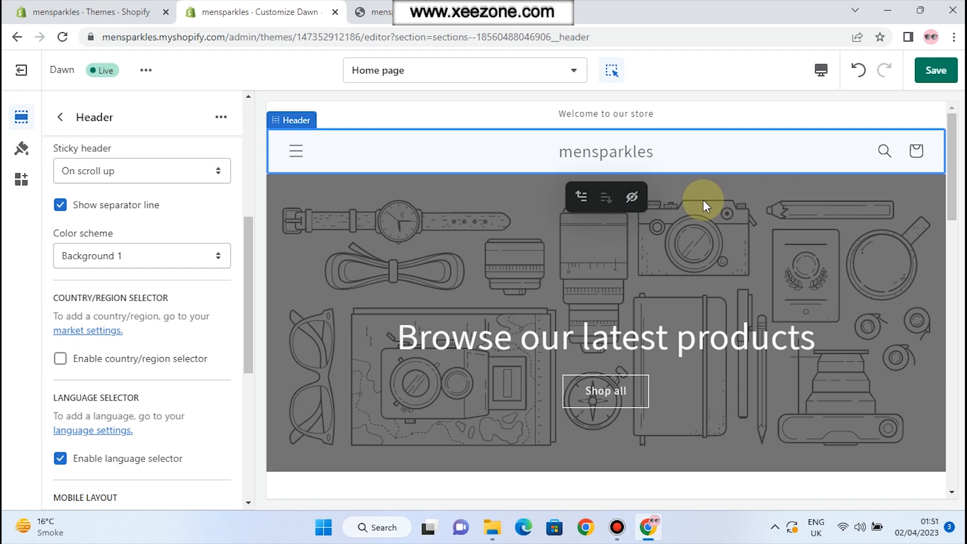
pyautogui.click(60, 458)
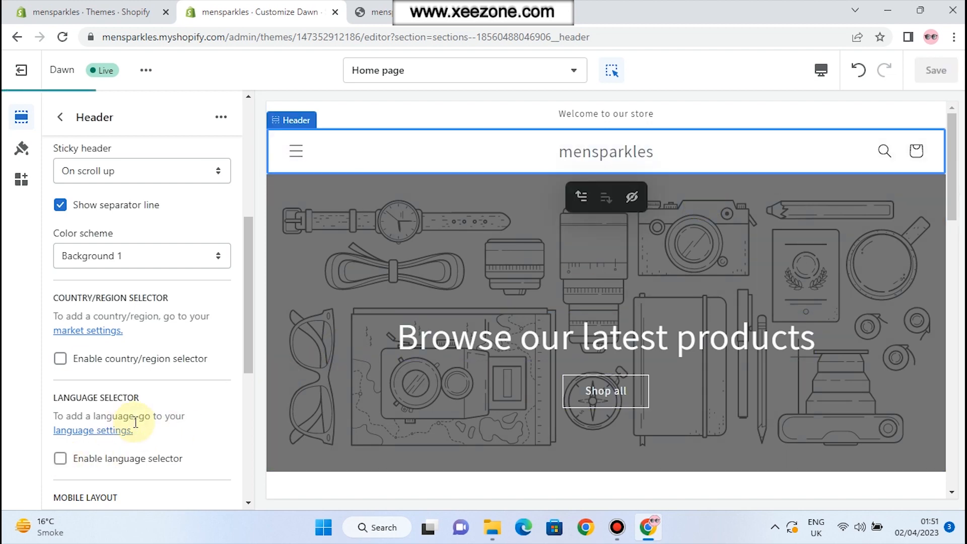
# Try a header bottom margin of 80px, and set it back to 0px.
pyautogui.scroll(-6, 135, 422)
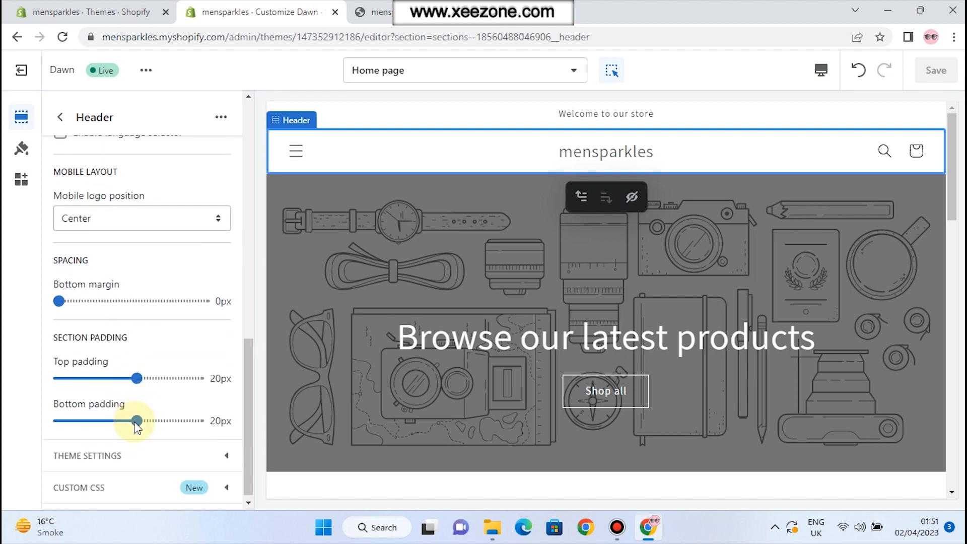
pyautogui.moveTo(63, 305); pyautogui.dragTo(173, 307)
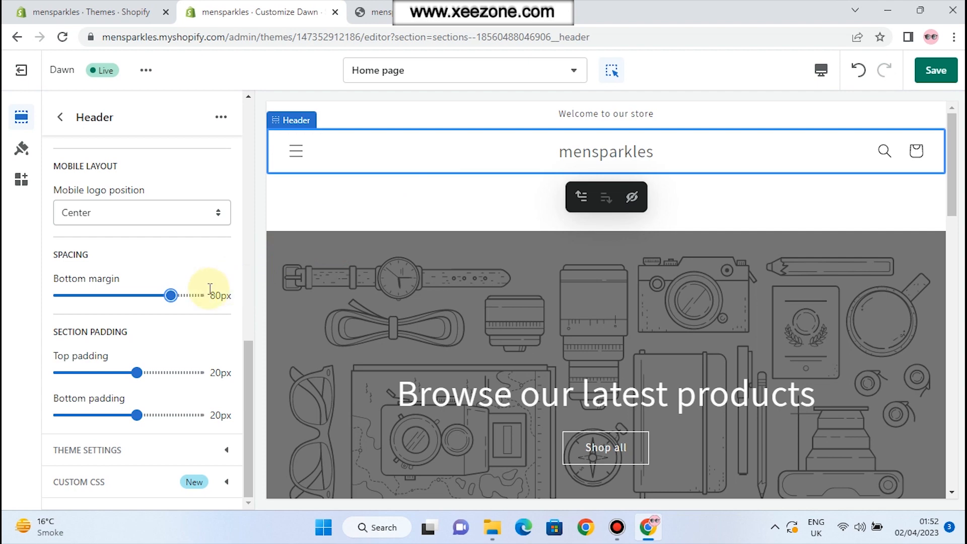
pyautogui.moveTo(171, 296); pyautogui.dragTo(50, 302)
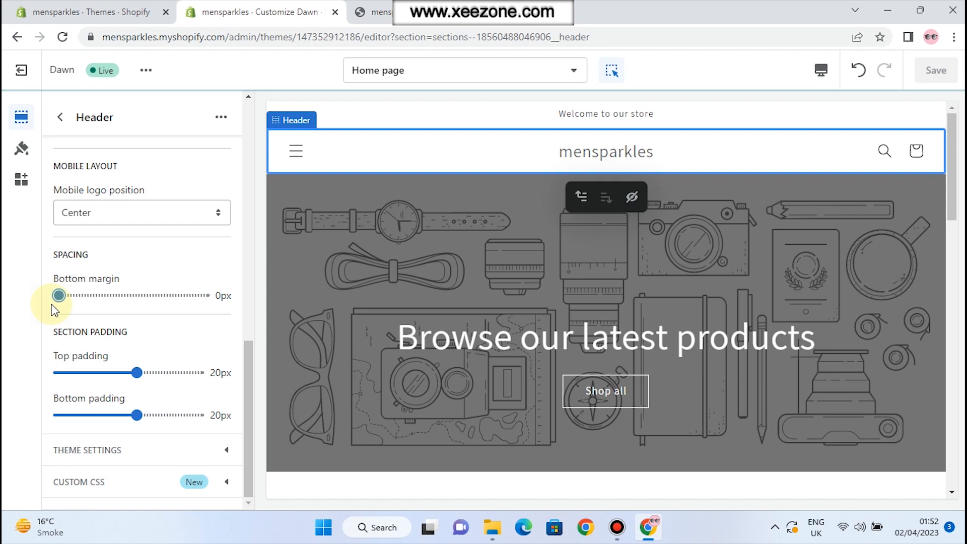
pyautogui.scroll(6, 158, 428)
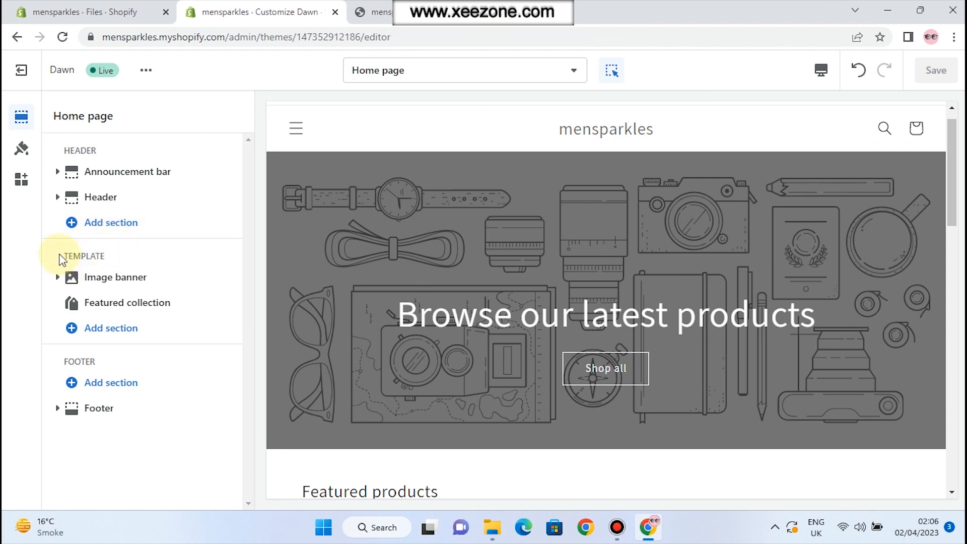
# Open the template's Image banner section settings and compare the banner with the one on the storefront preview page.
pyautogui.moveTo(64, 256); pyautogui.dragTo(104, 256)
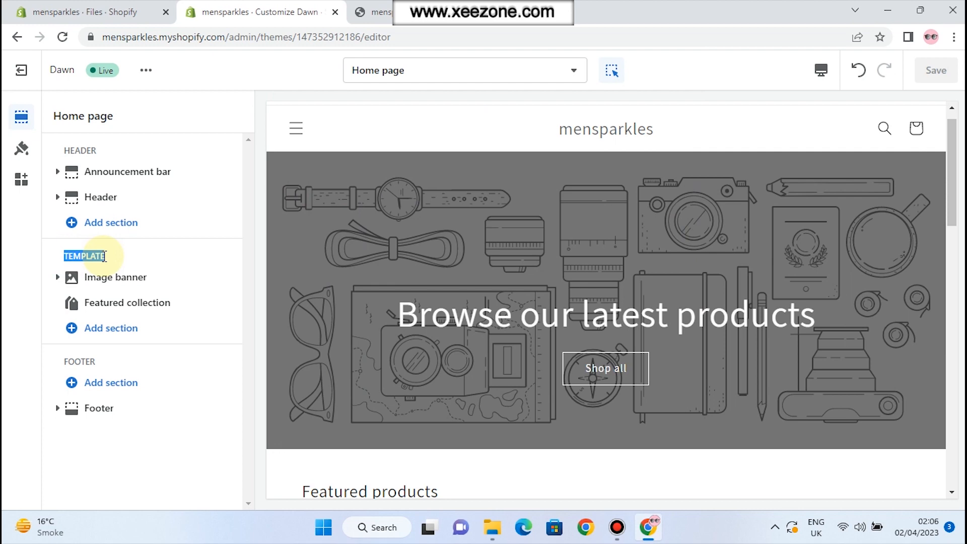
pyautogui.click(123, 255)
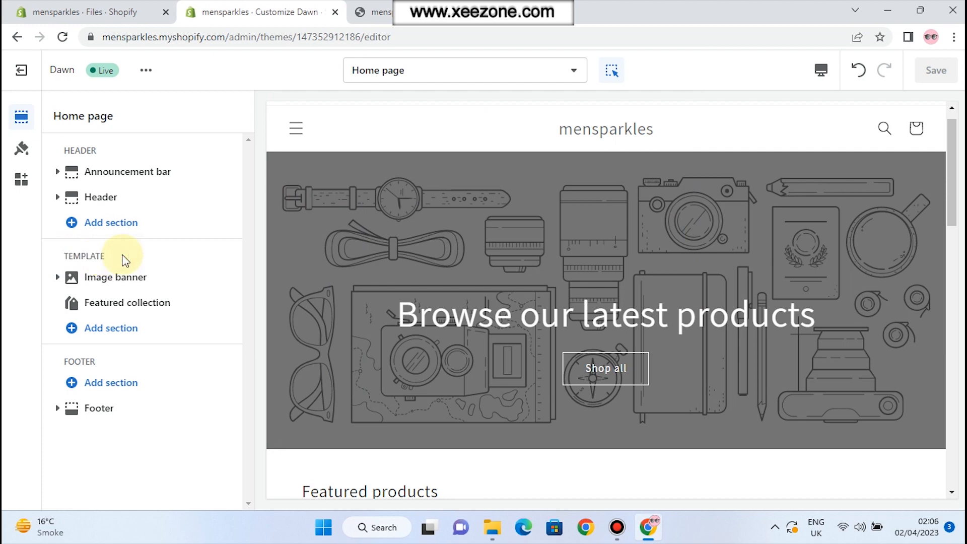
pyautogui.click(124, 281)
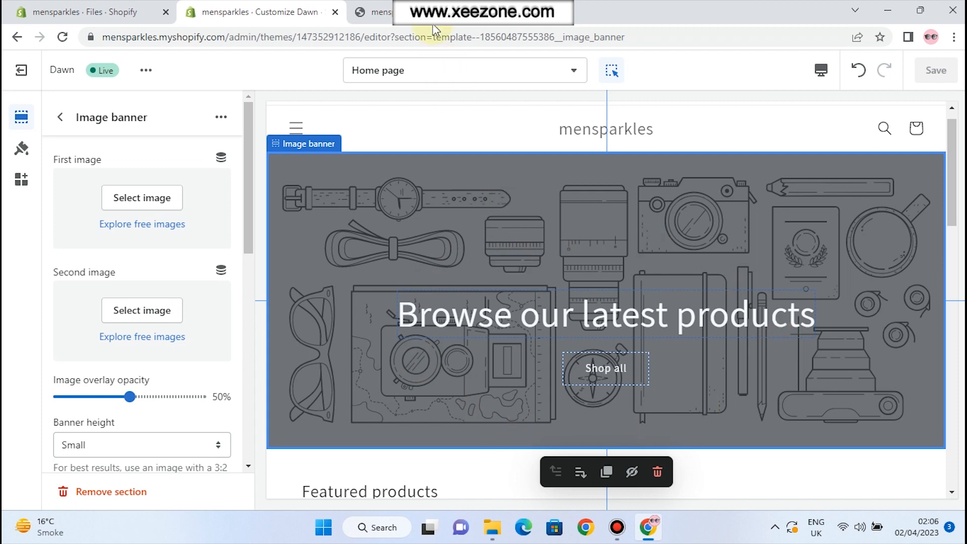
pyautogui.click(373, 11)
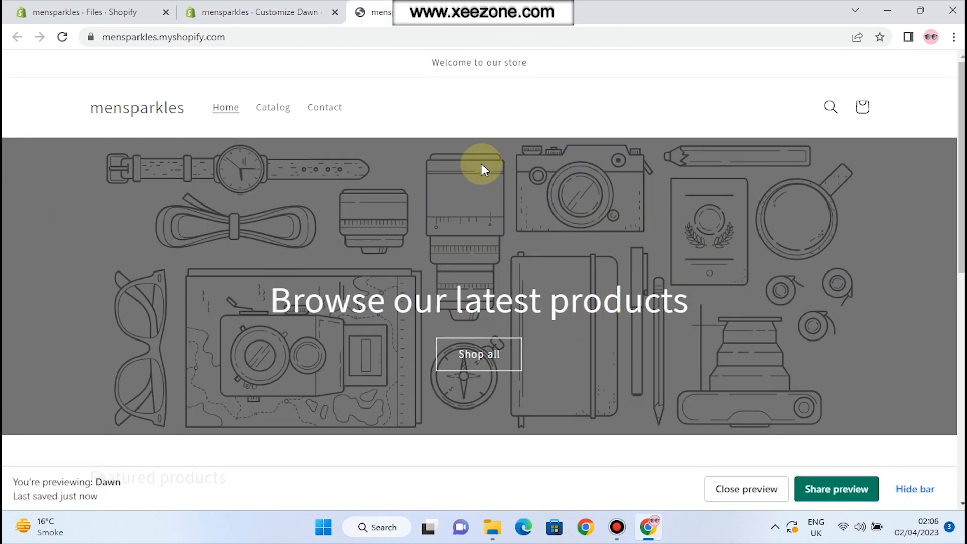
pyautogui.click(262, 10)
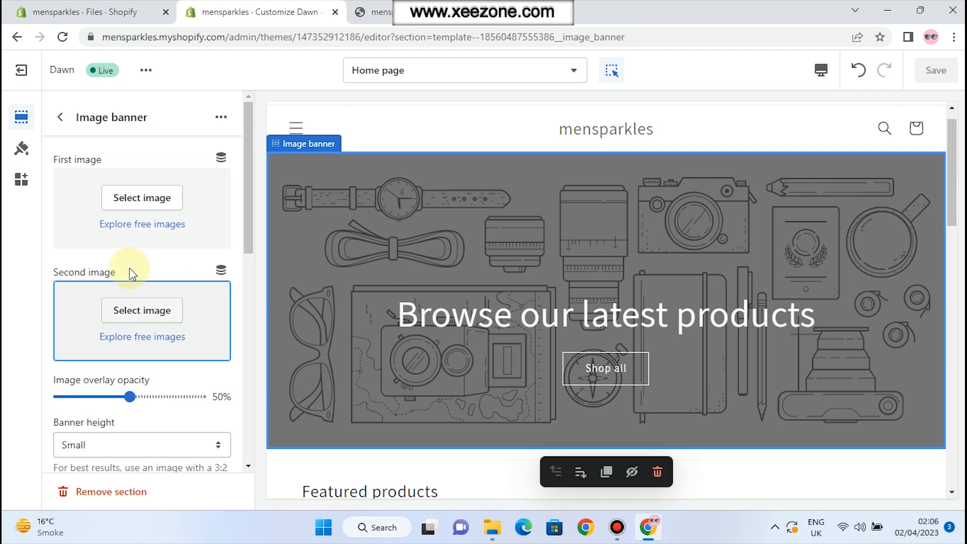
# Remove the Image banner section from the home page template and save the theme.
pyautogui.click(55, 120)
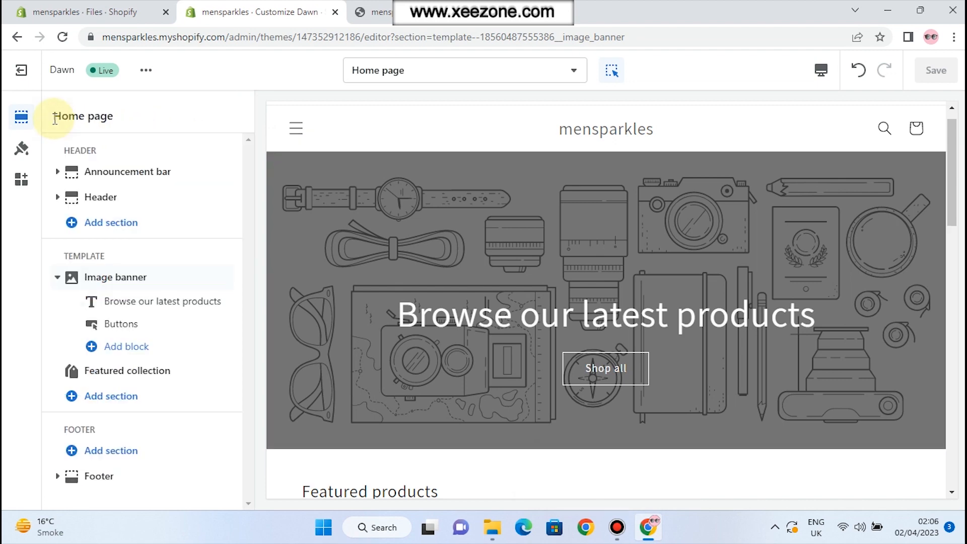
pyautogui.click(109, 279)
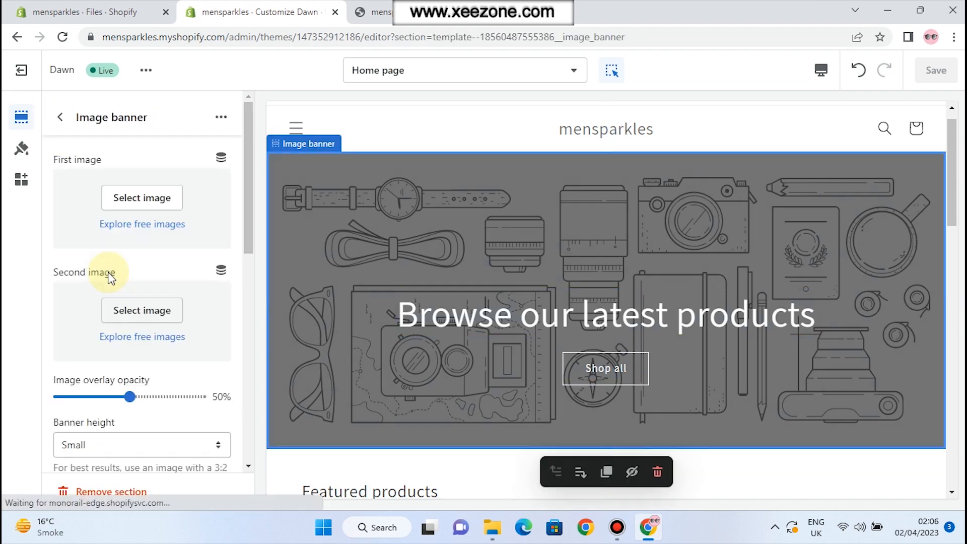
pyautogui.click(220, 117)
pyautogui.click(245, 210)
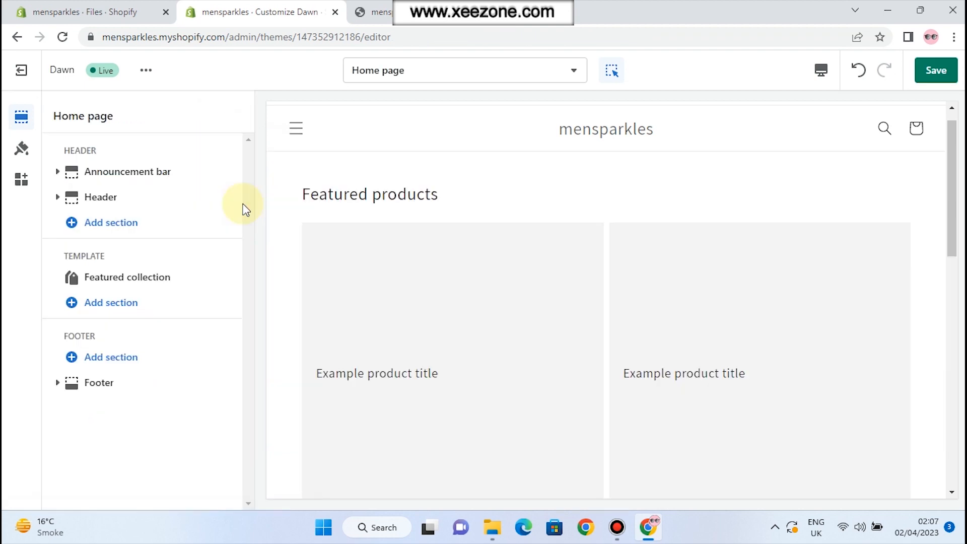
pyautogui.click(935, 74)
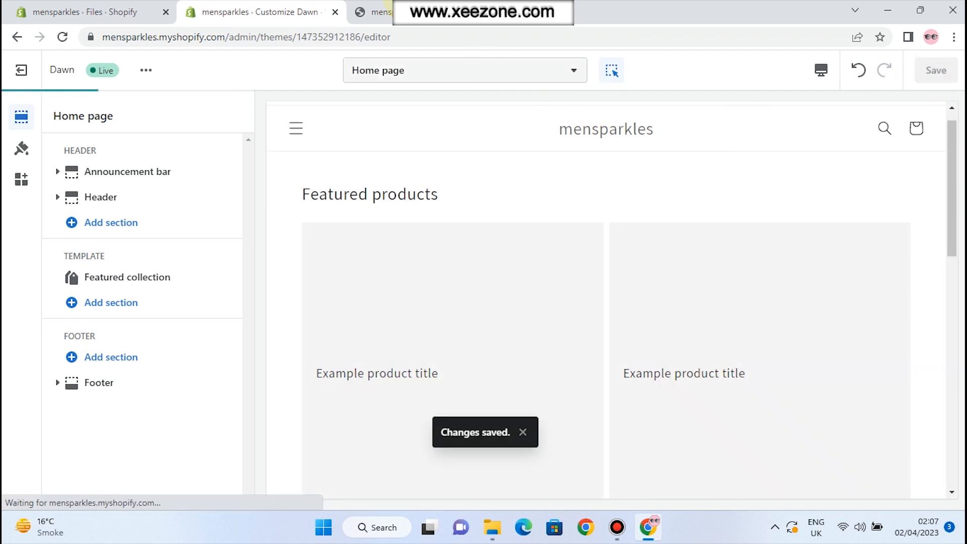
# Reload the storefront preview page to check the home page without its image banner, and return to the theme editor.
pyautogui.click(384, 10)
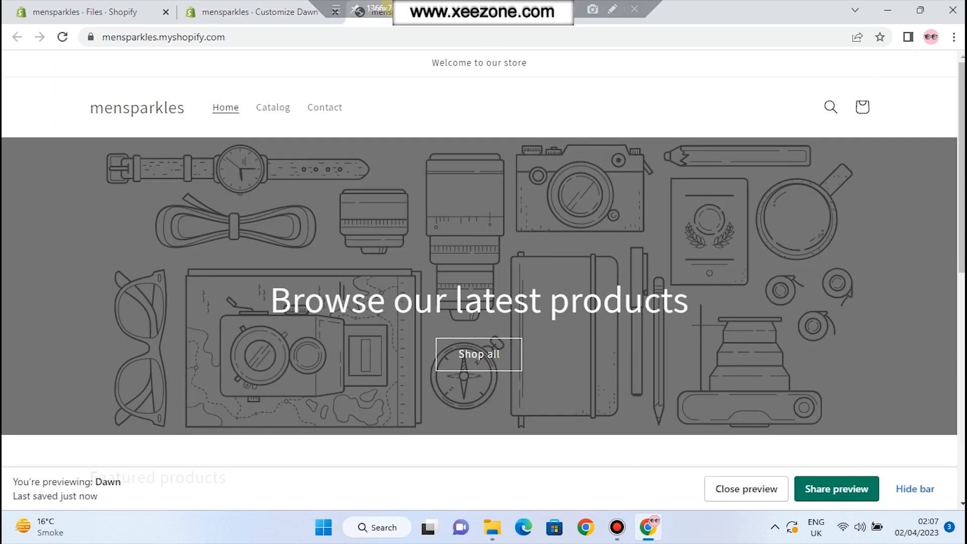
pyautogui.click(60, 35)
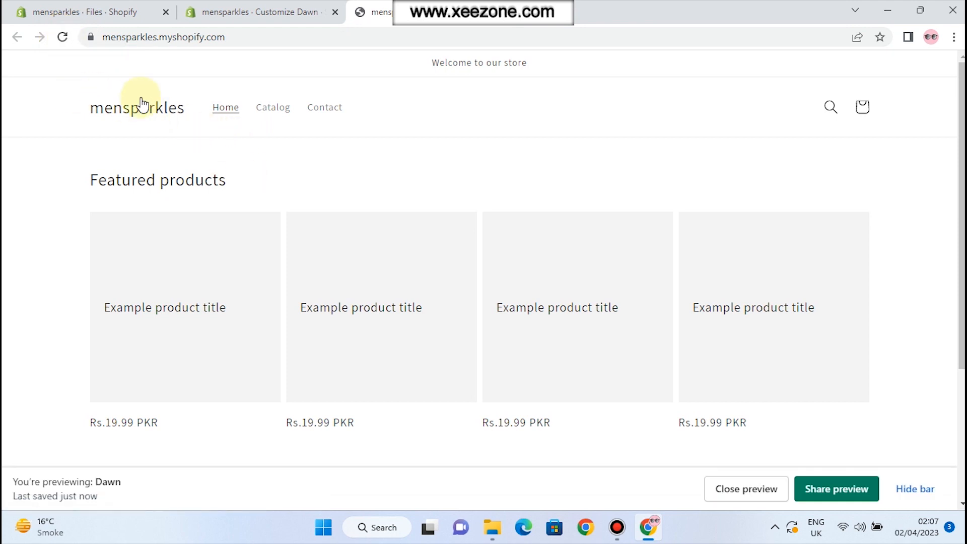
pyautogui.click(267, 15)
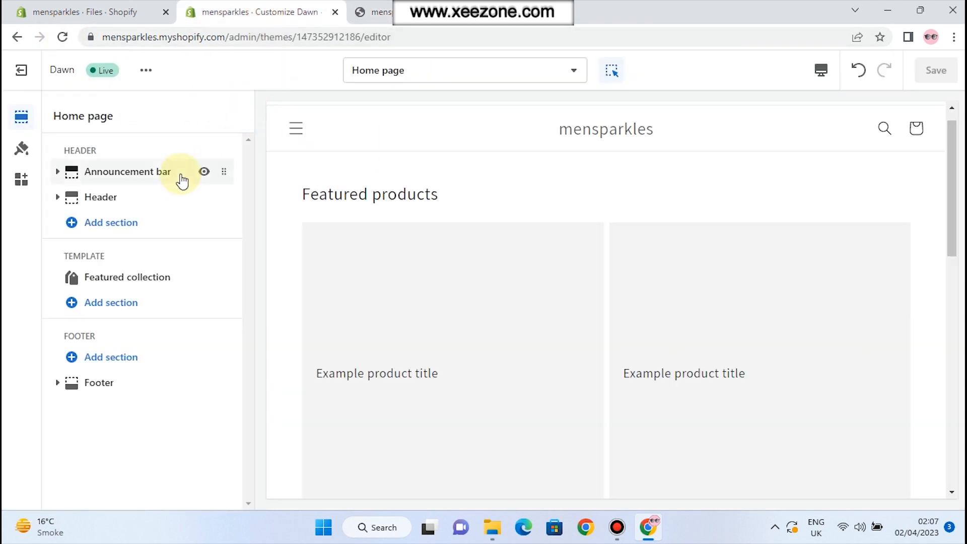
# Add a Slideshow section to the home page template below Featured collection and save the theme.
pyautogui.click(100, 301)
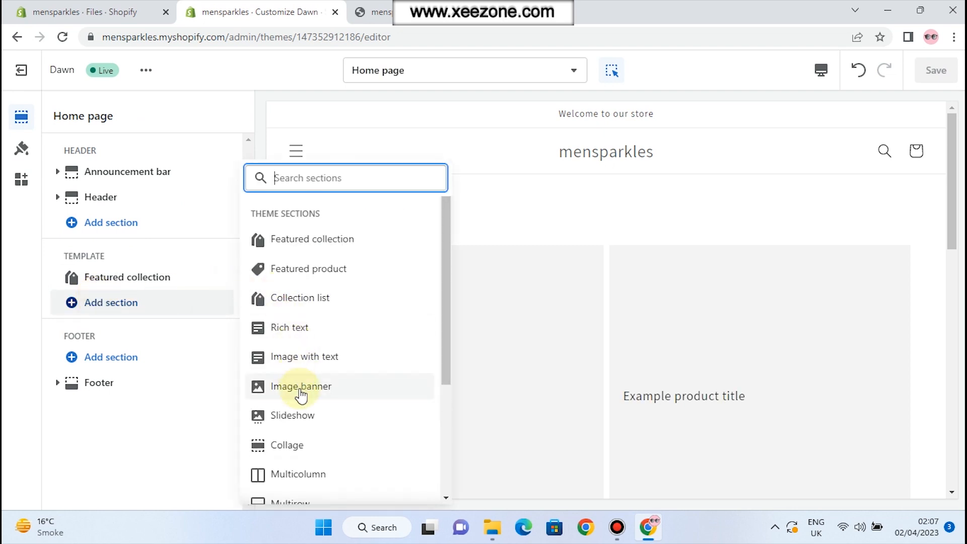
pyautogui.click(296, 415)
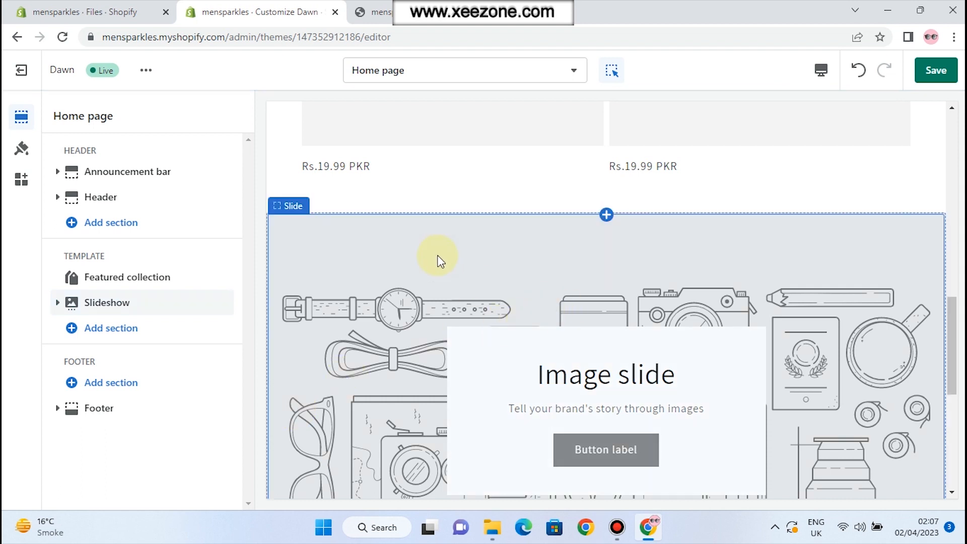
pyautogui.click(927, 83)
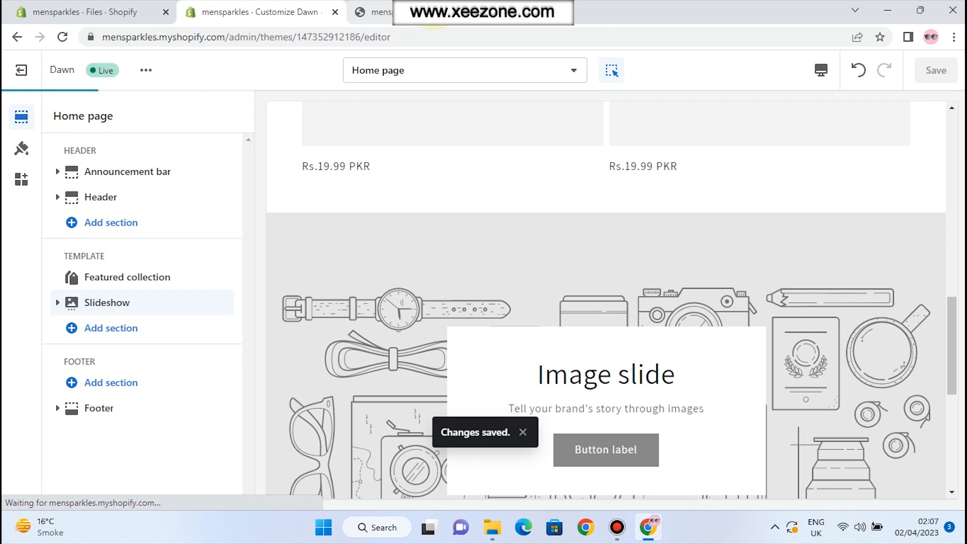
# Reload the storefront preview page and check the slideshow's placement relative to the featured products.
pyautogui.click(433, 14)
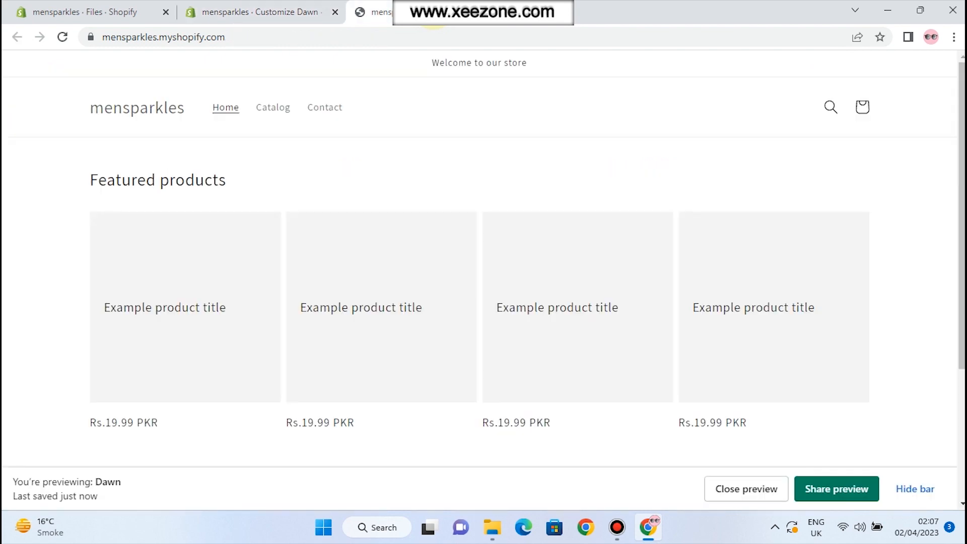
pyautogui.click(63, 36)
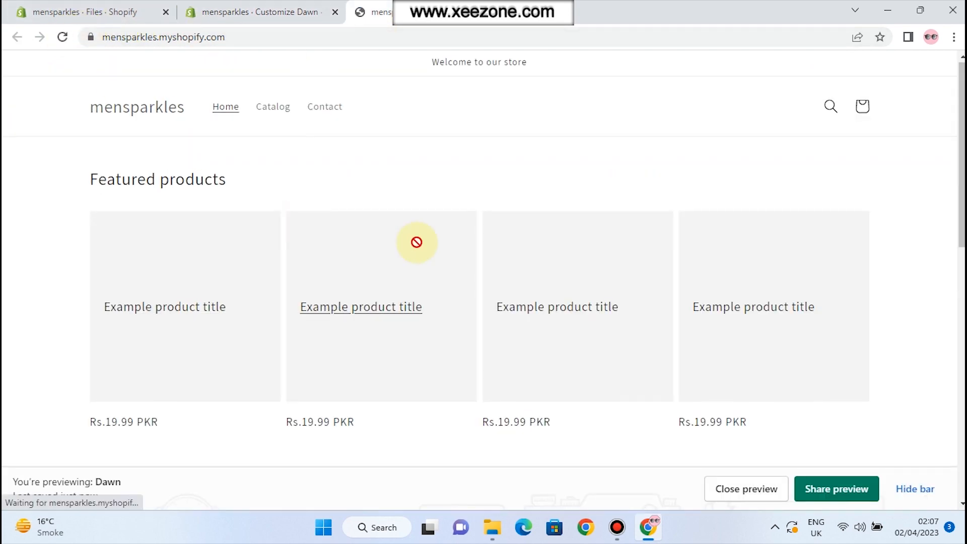
pyautogui.scroll(-10, 417, 242)
pyautogui.scroll(1, 417, 244)
pyautogui.scroll(-3, 423, 249)
pyautogui.scroll(8, 454, 293)
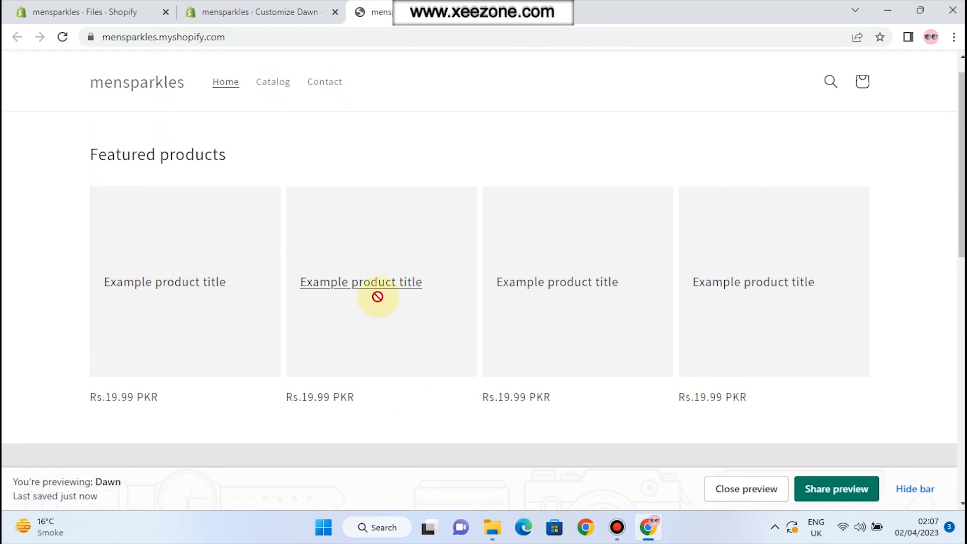
# Return to the theme editor, move the Slideshow section above Featured collection, and save the theme.
pyautogui.click(259, 11)
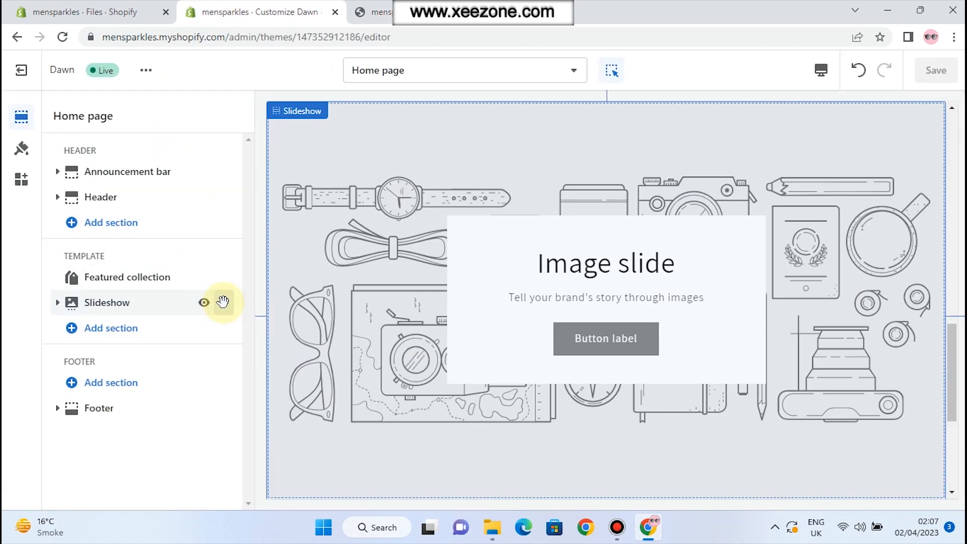
pyautogui.moveTo(223, 302); pyautogui.dragTo(223, 277)
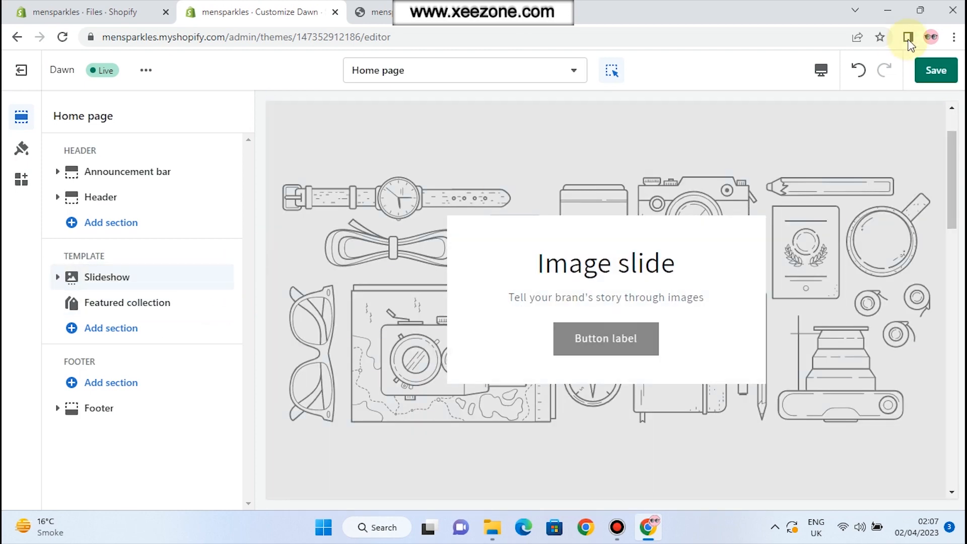
pyautogui.click(938, 72)
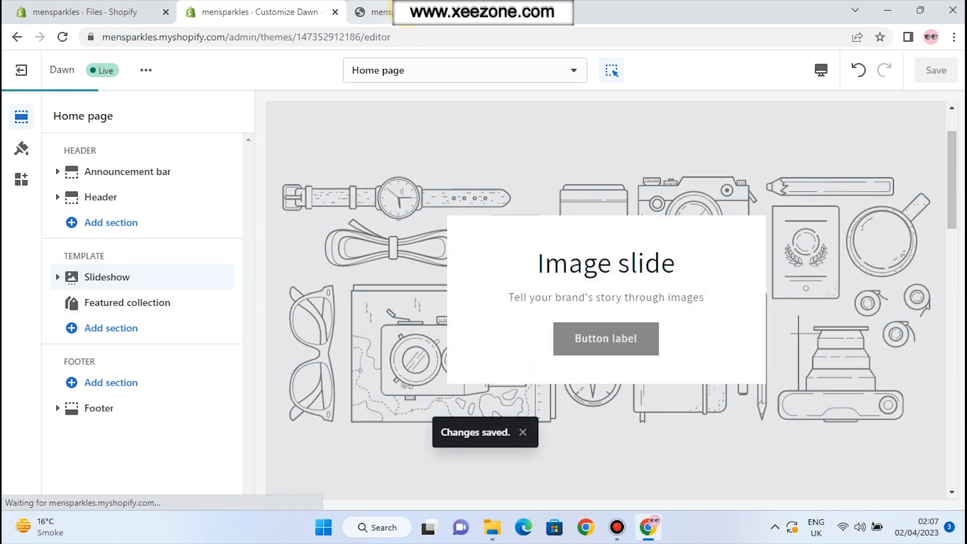
# Reload the storefront preview page, advance the slideshow to its second slide, and return to the theme editor.
pyautogui.click(406, 14)
pyautogui.click(60, 37)
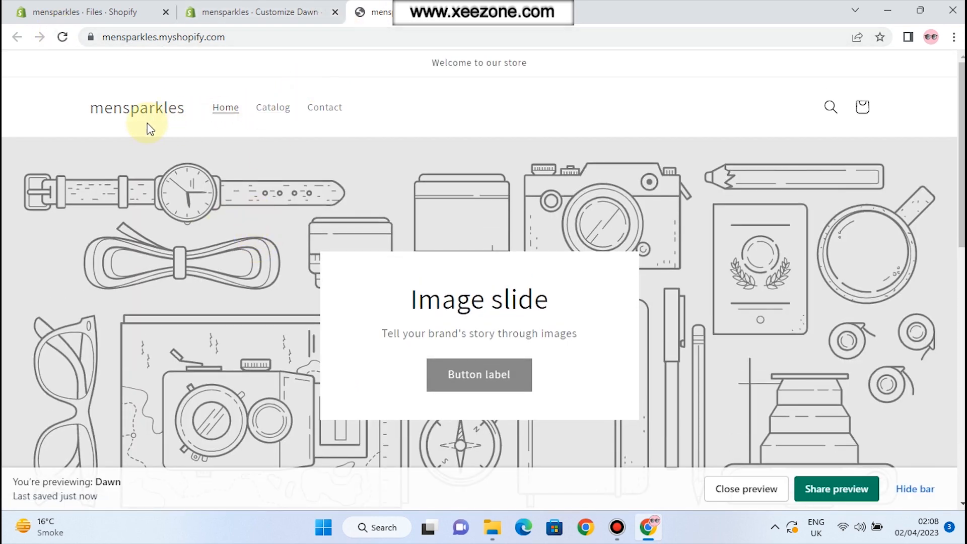
pyautogui.scroll(-4, 319, 245)
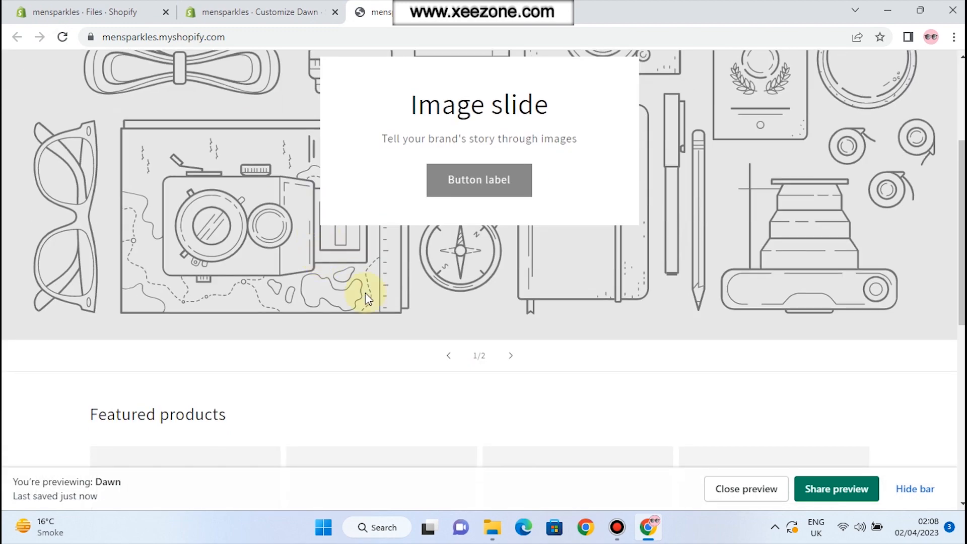
pyautogui.click(511, 358)
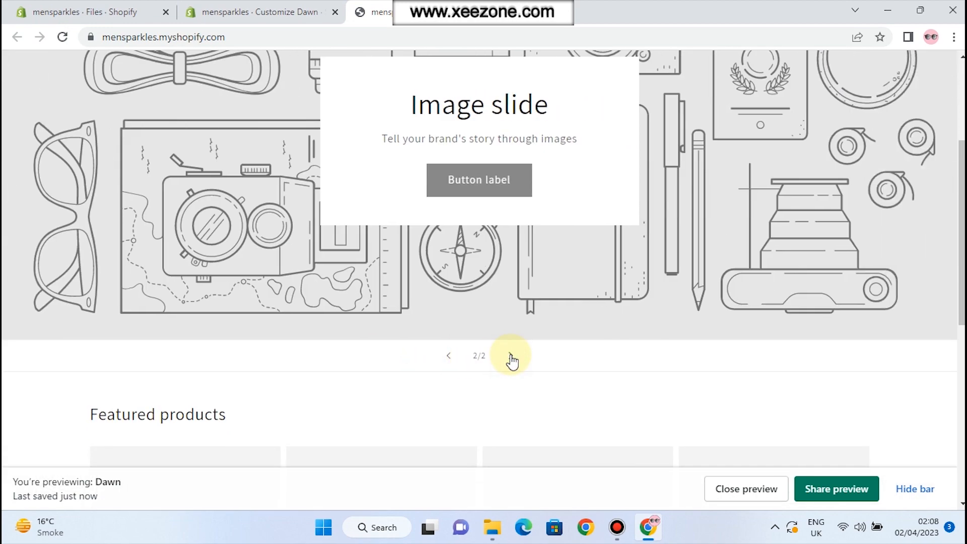
pyautogui.scroll(4, 432, 274)
pyautogui.click(238, 9)
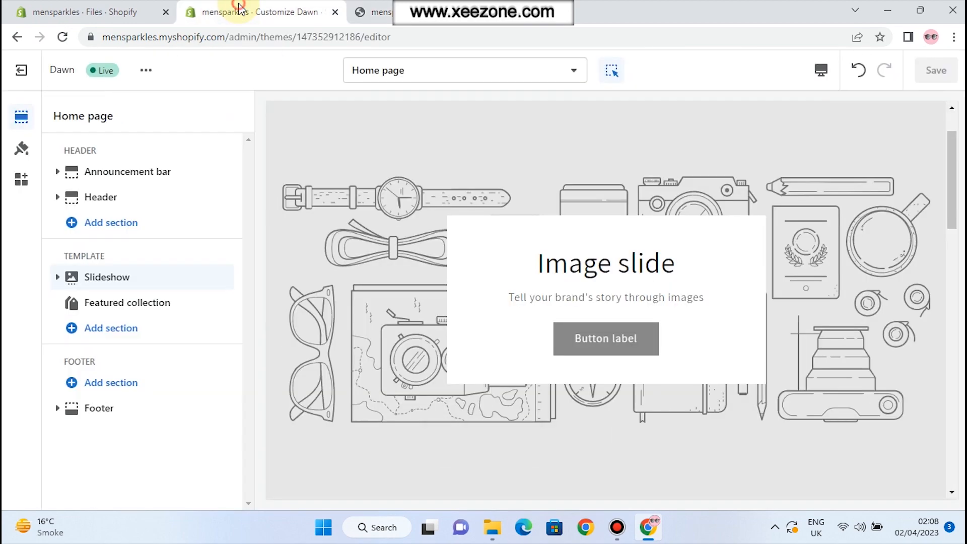
# Review the Slideshow section's settings and add a third image slide to the slideshow.
pyautogui.click(107, 278)
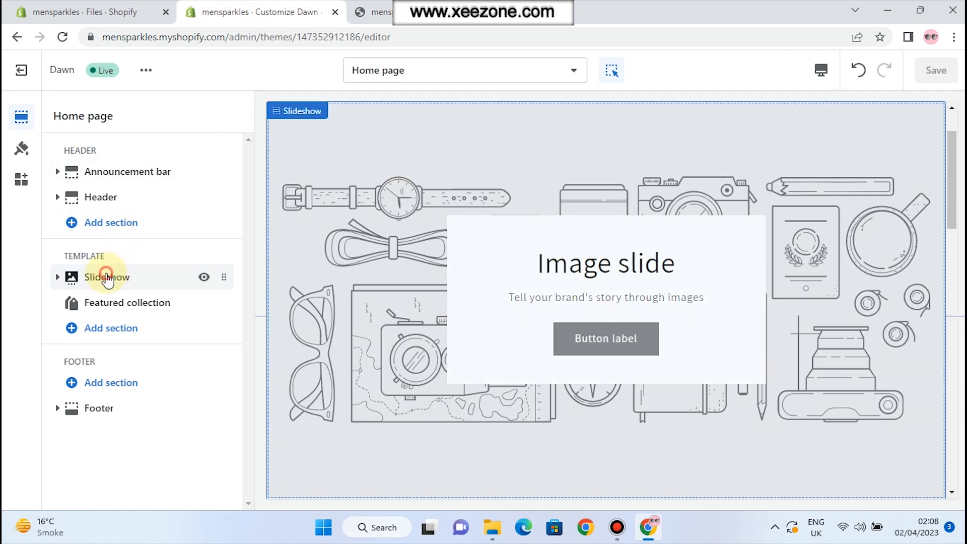
pyautogui.scroll(-5, 175, 275)
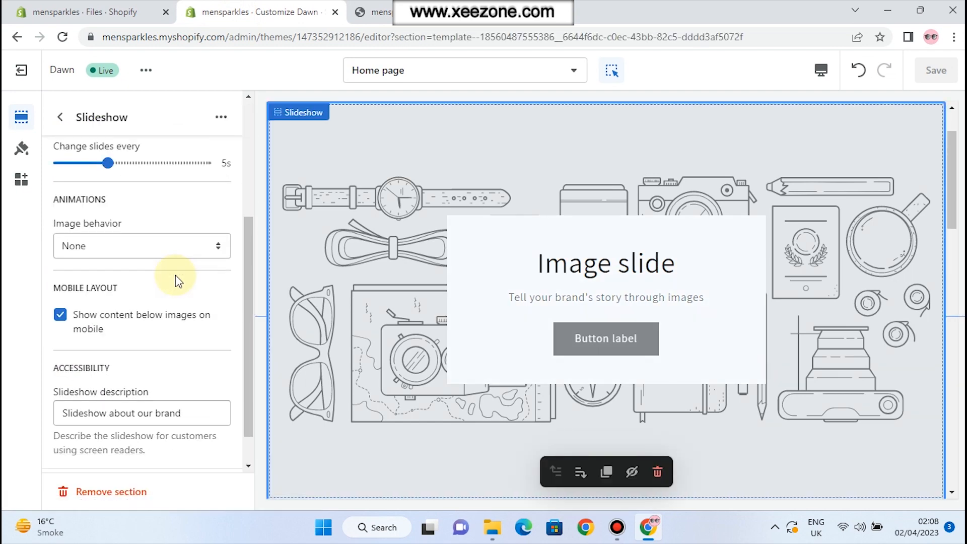
pyautogui.scroll(5, 177, 281)
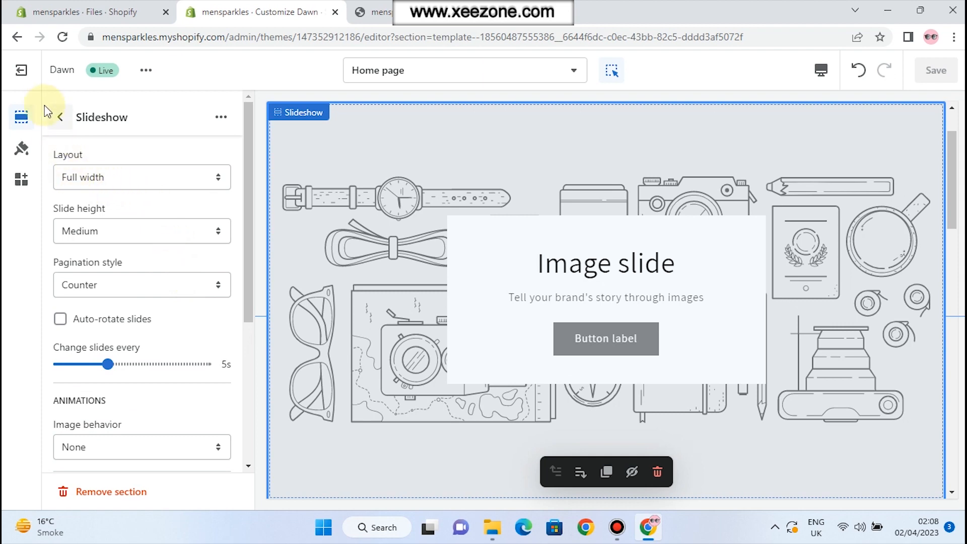
pyautogui.click(56, 118)
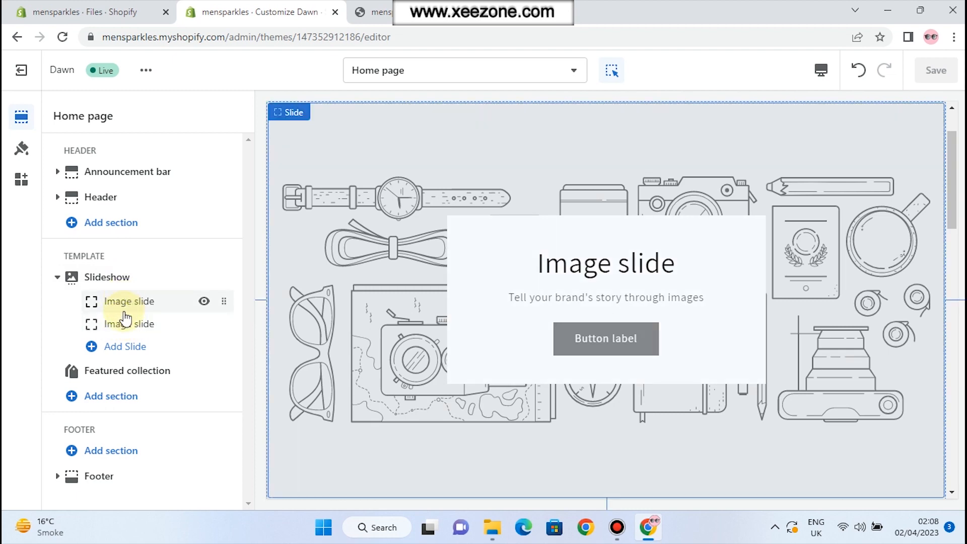
pyautogui.click(112, 347)
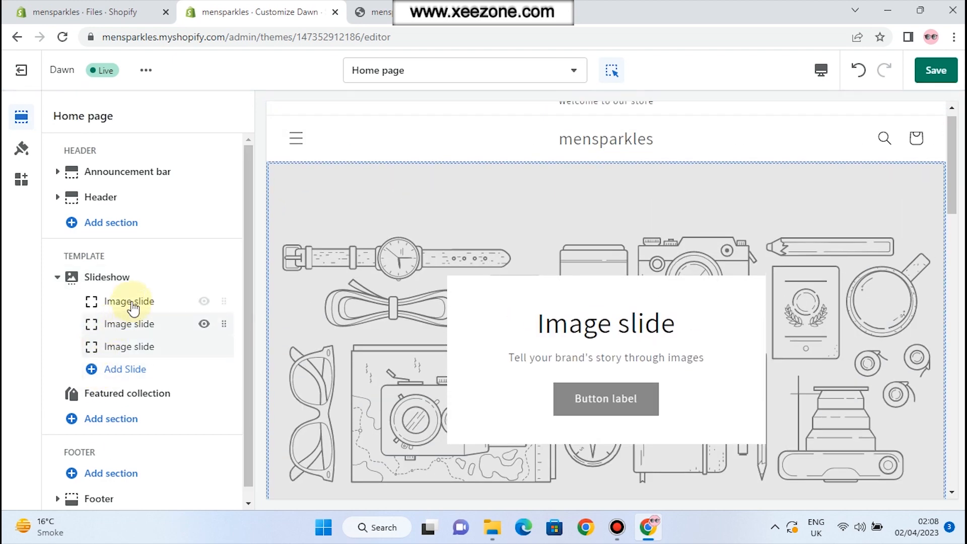
# Review the slideshow's layout options and set its slide height to Small.
pyautogui.click(122, 274)
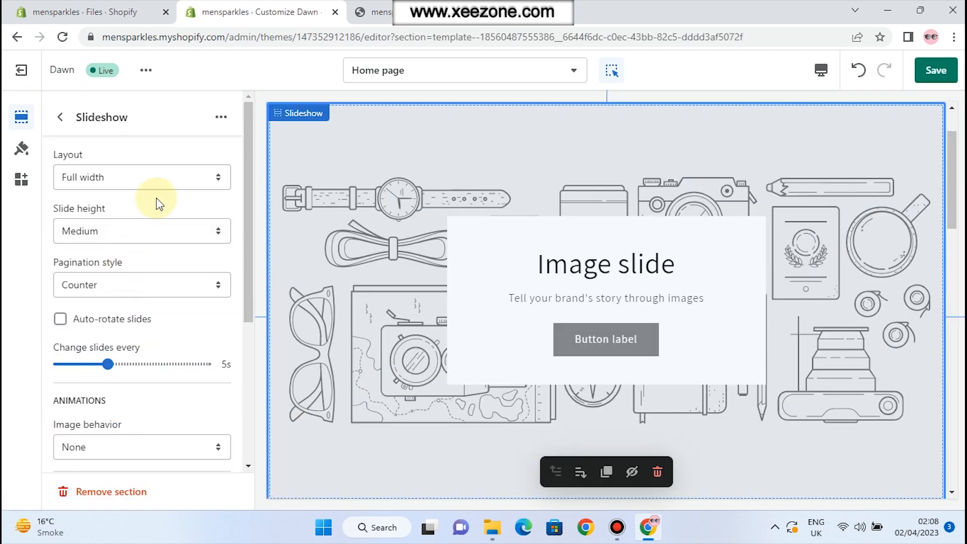
pyautogui.click(198, 177)
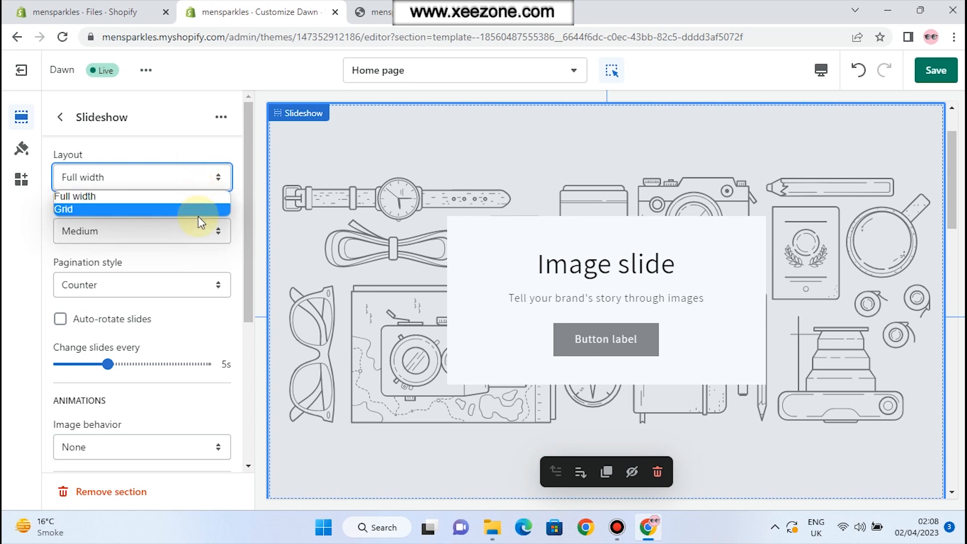
pyautogui.click(200, 235)
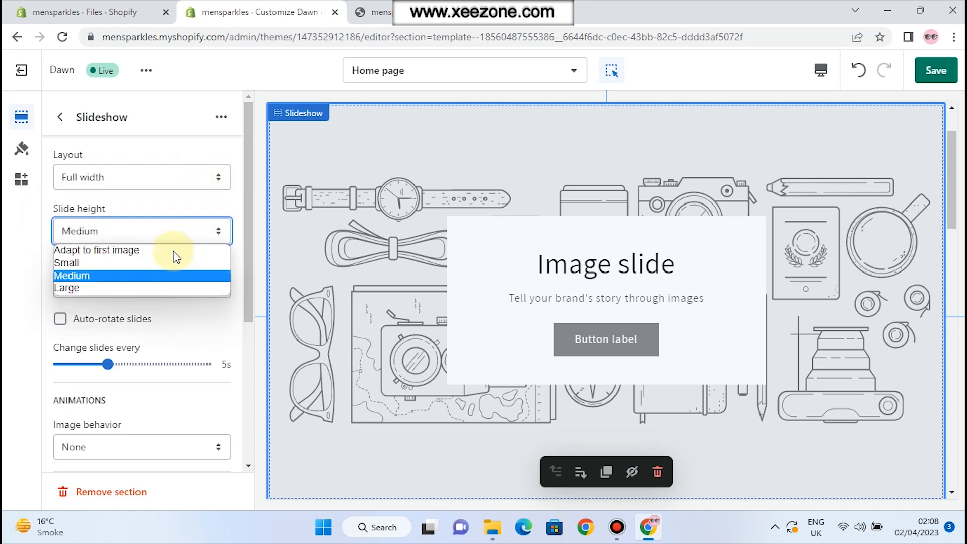
pyautogui.click(97, 270)
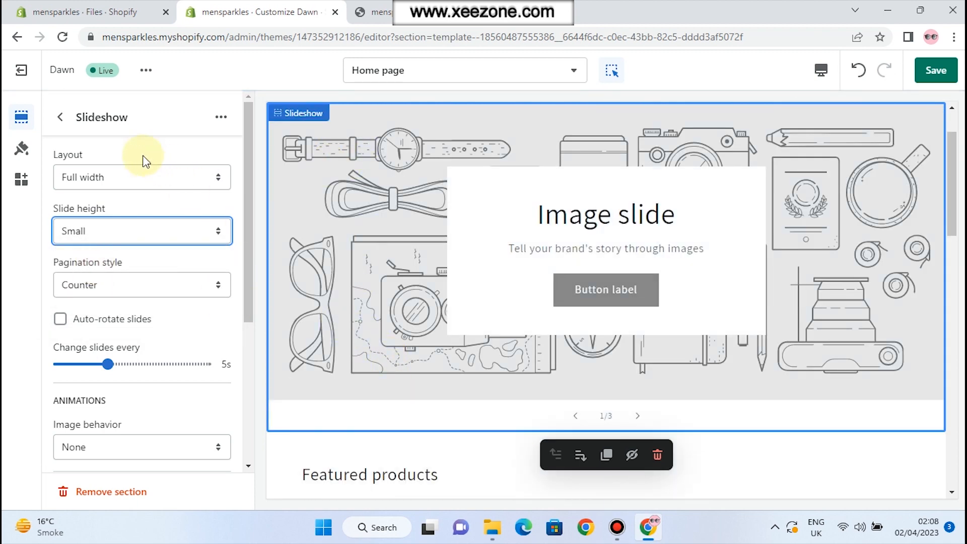
# Enable auto-rotation for the slideshow with slides changing every 3 seconds, and save the theme.
pyautogui.click(61, 320)
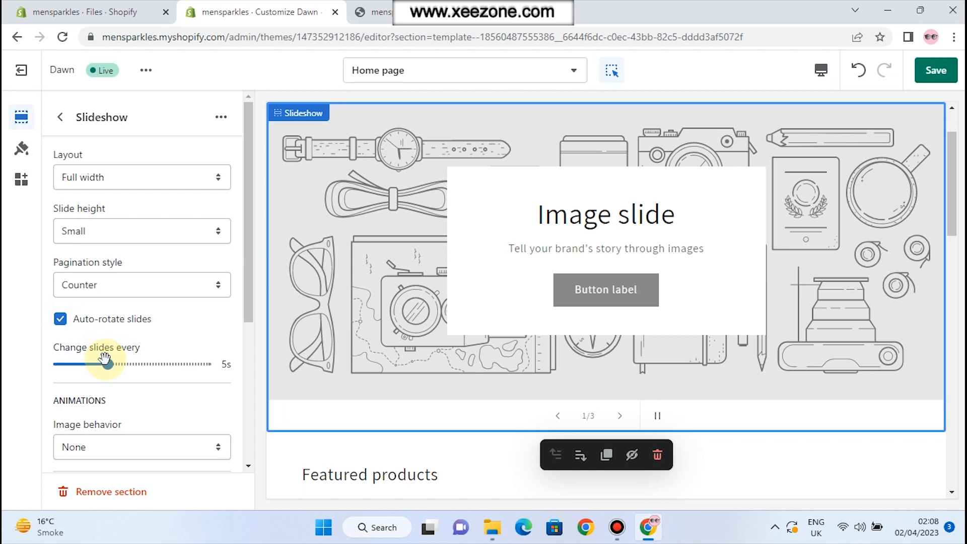
pyautogui.moveTo(85, 367); pyautogui.dragTo(73, 368)
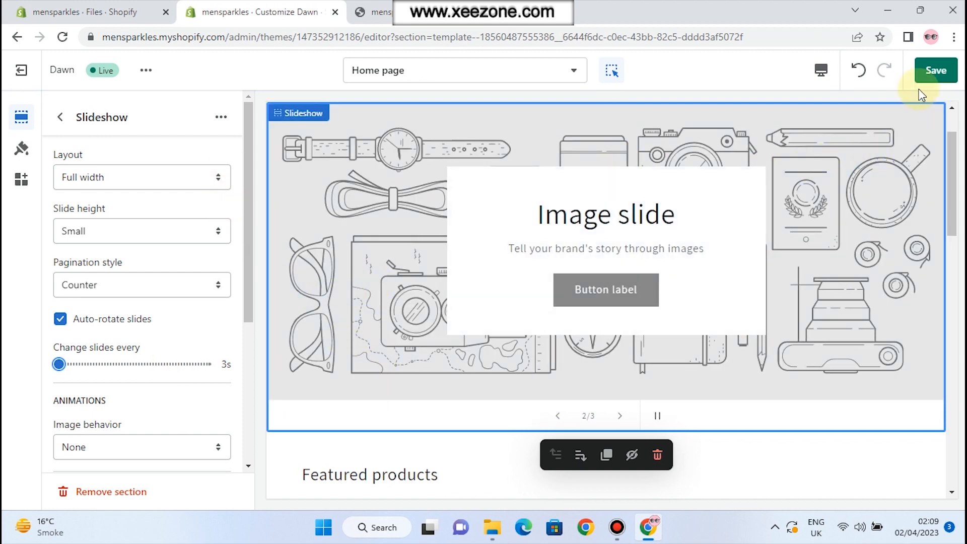
pyautogui.click(938, 75)
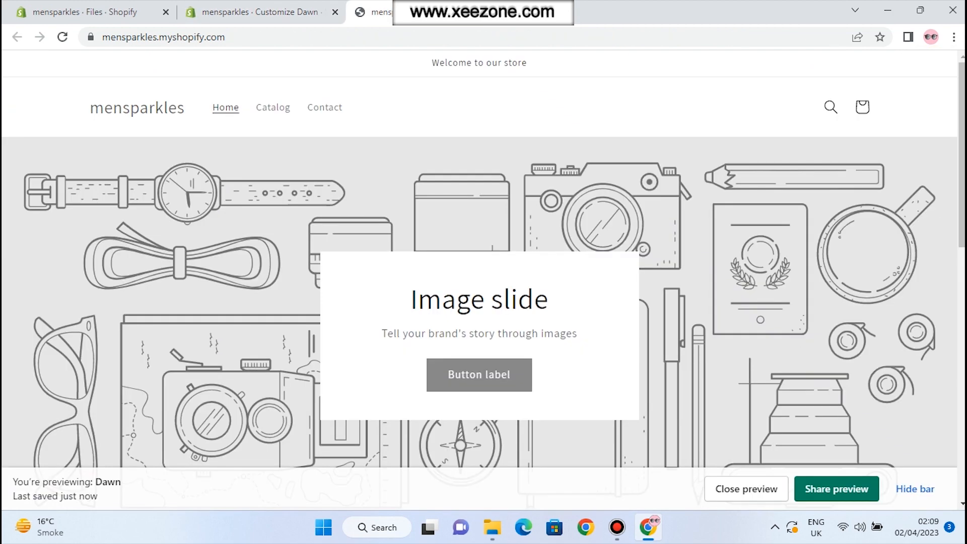
# Reload the storefront preview page, check the slideshow's height and rotation, and return to the theme editor's home page section list.
pyautogui.click(60, 44)
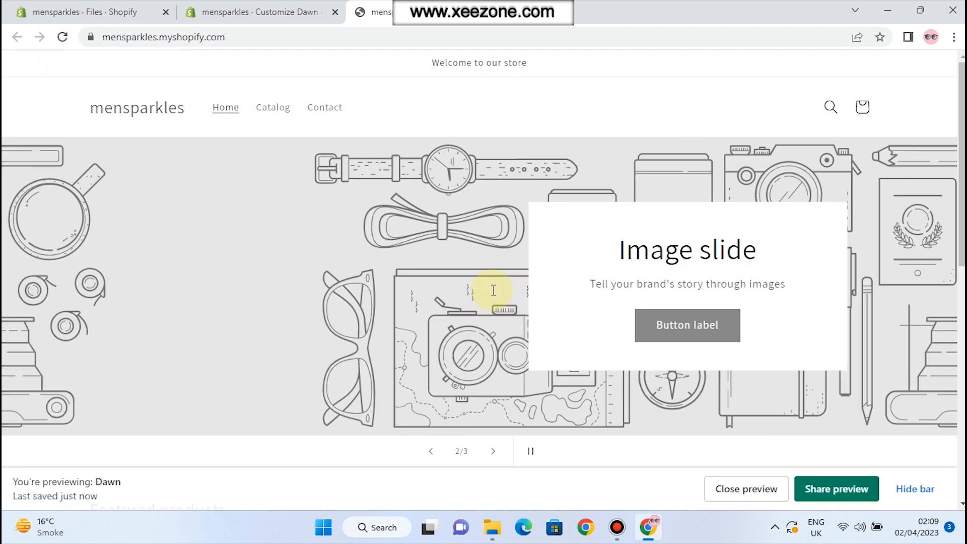
pyautogui.click(252, 12)
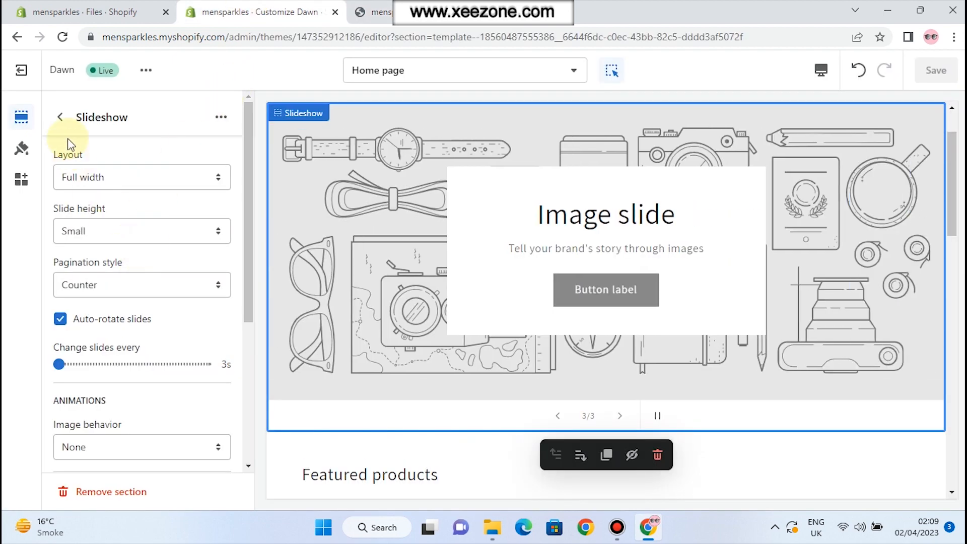
pyautogui.click(61, 118)
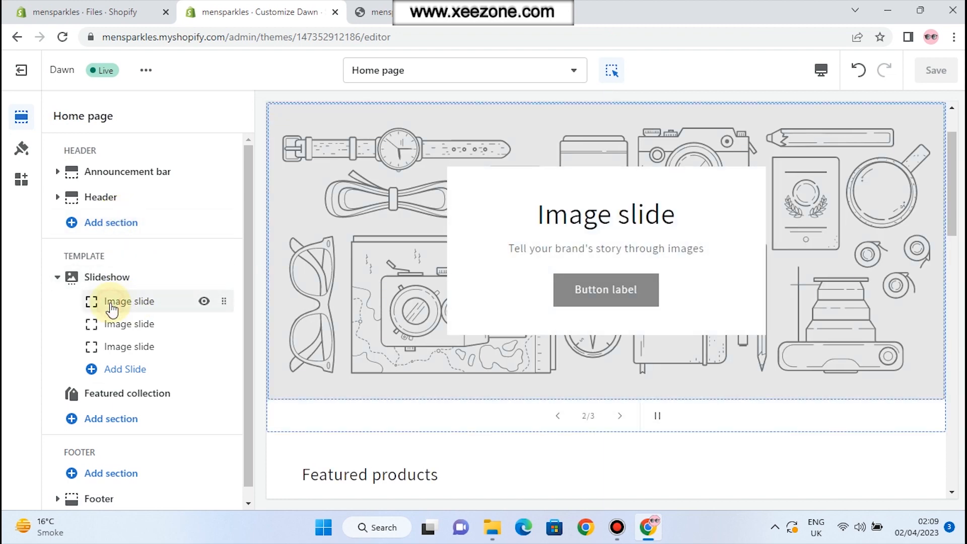
# Open the first image slide of the slideshow and clear its heading text.
pyautogui.click(98, 301)
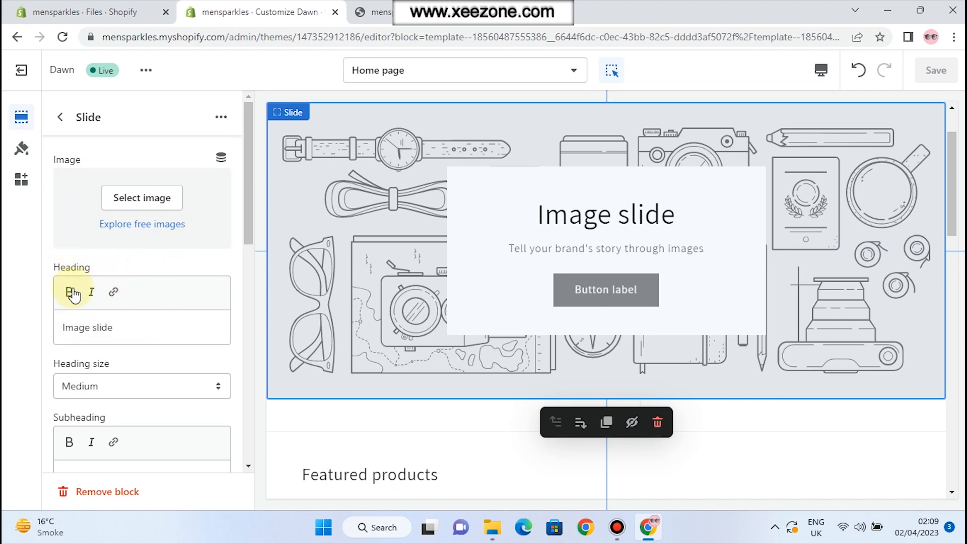
pyautogui.moveTo(122, 328); pyautogui.dragTo(67, 328)
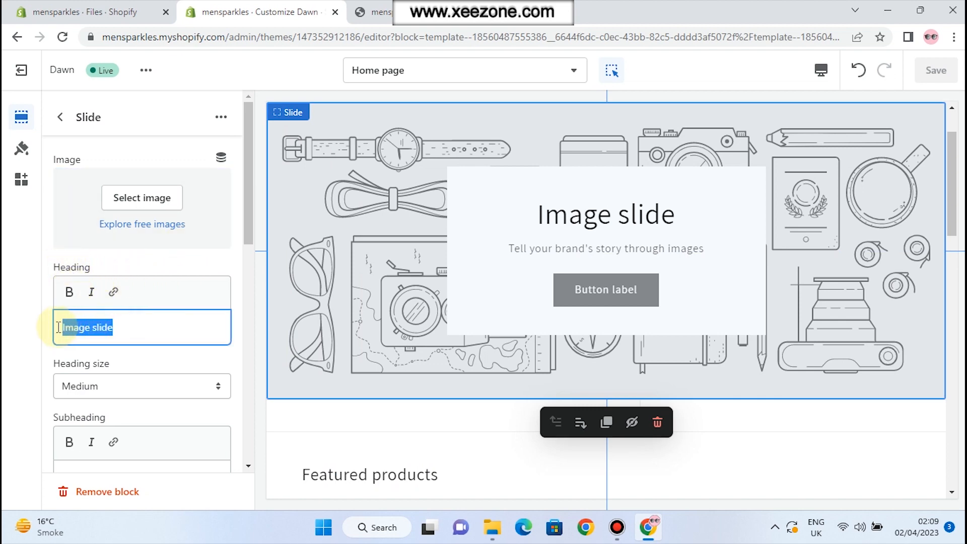
pyautogui.moveTo(525, 212)
pyautogui.mouseDown()
pyautogui.moveTo(643, 211)
pyautogui.moveTo(524, 212)
pyautogui.mouseUp()
pyautogui.click(514, 212)
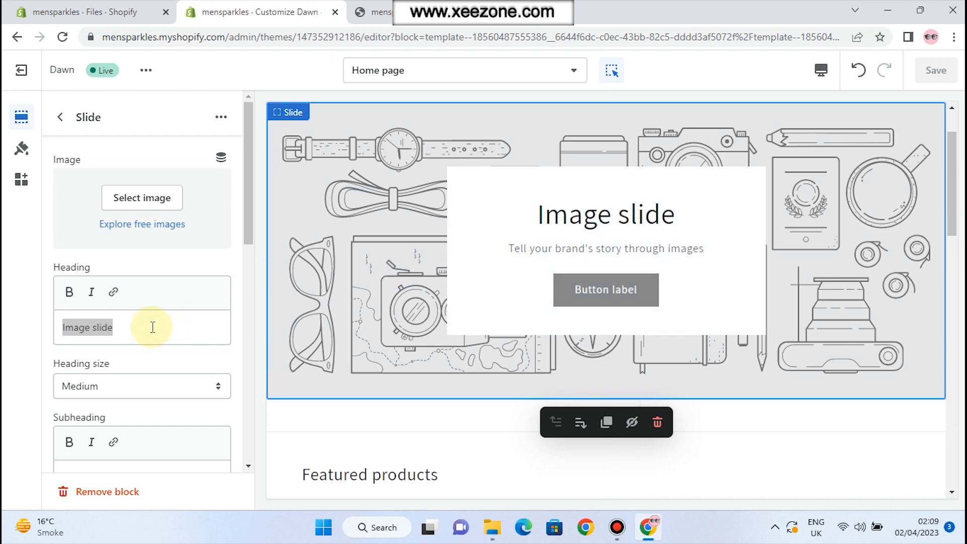
pyautogui.moveTo(123, 328)
pyautogui.mouseDown()
pyautogui.moveTo(64, 319)
pyautogui.moveTo(129, 327)
pyautogui.mouseUp()
pyautogui.press('BackSpace')
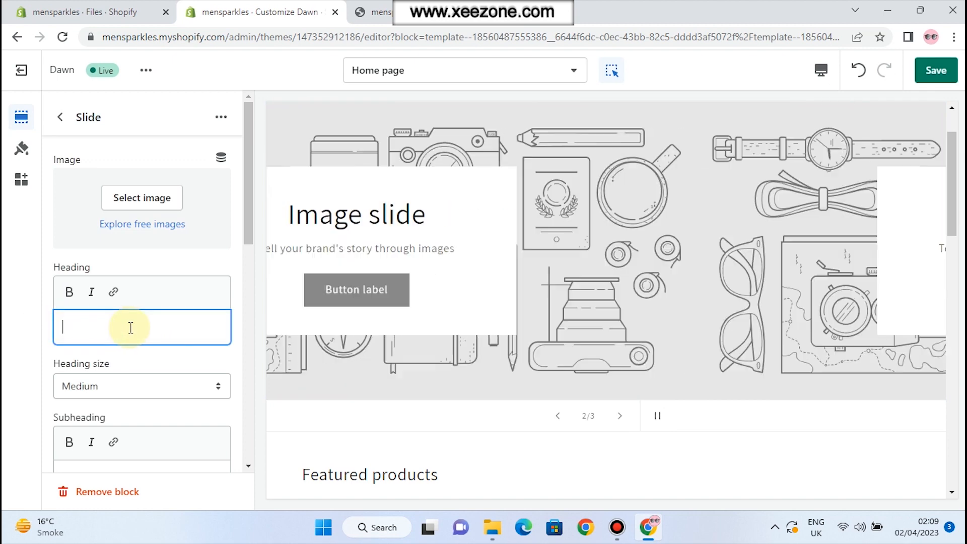
# Check the heading size options and clear the first slide's subheading text.
pyautogui.click(102, 388)
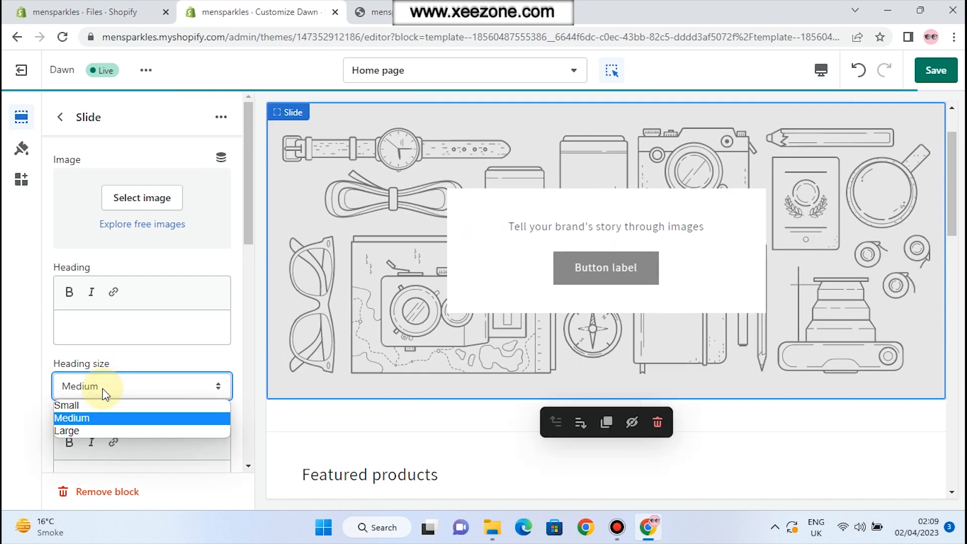
pyautogui.scroll(-2, 126, 374)
pyautogui.scroll(-2, 126, 374)
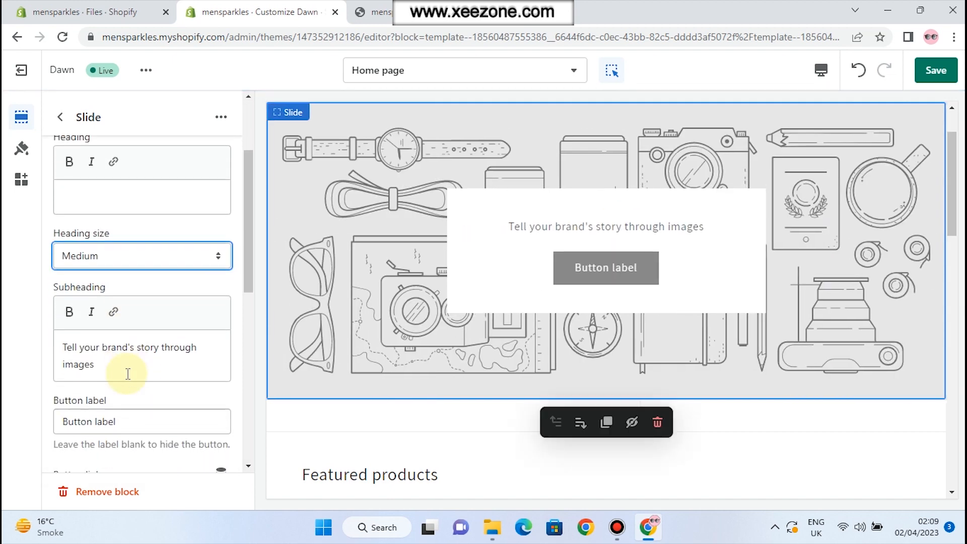
pyautogui.moveTo(130, 372); pyautogui.dragTo(76, 348)
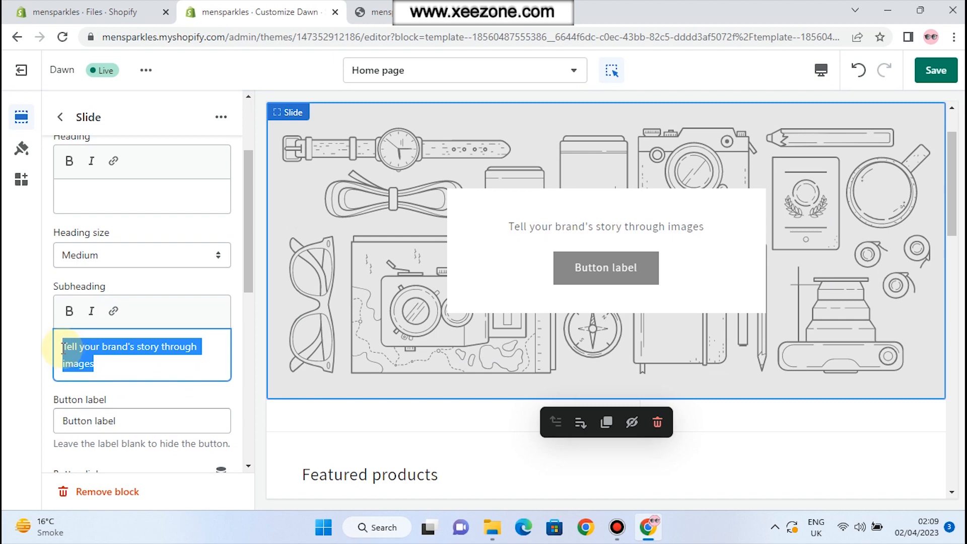
pyautogui.press('BackSpace')
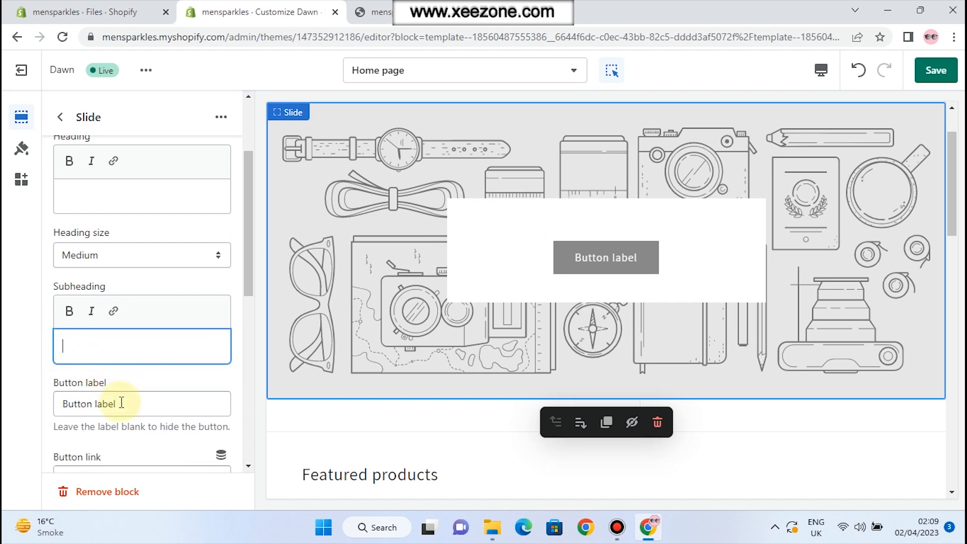
# Clear the first slide's button label and disable its container on desktop.
pyautogui.moveTo(120, 404); pyautogui.dragTo(56, 402)
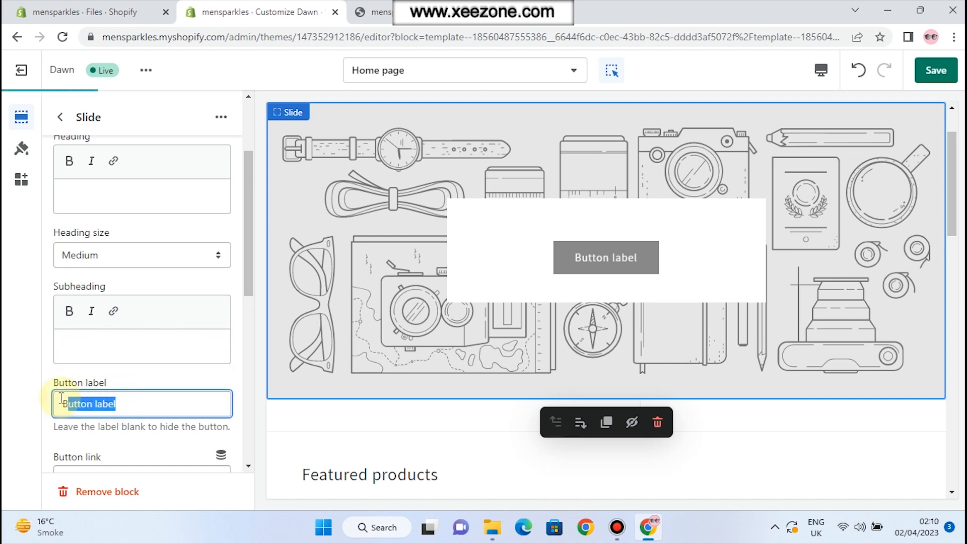
pyautogui.press('BackSpace')
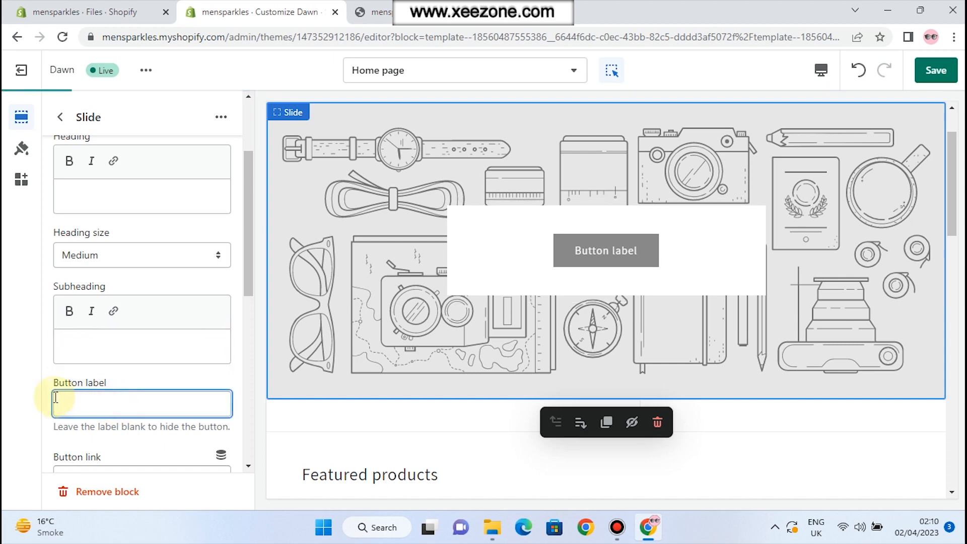
pyautogui.scroll(-3, 56, 395)
pyautogui.scroll(-2, 60, 375)
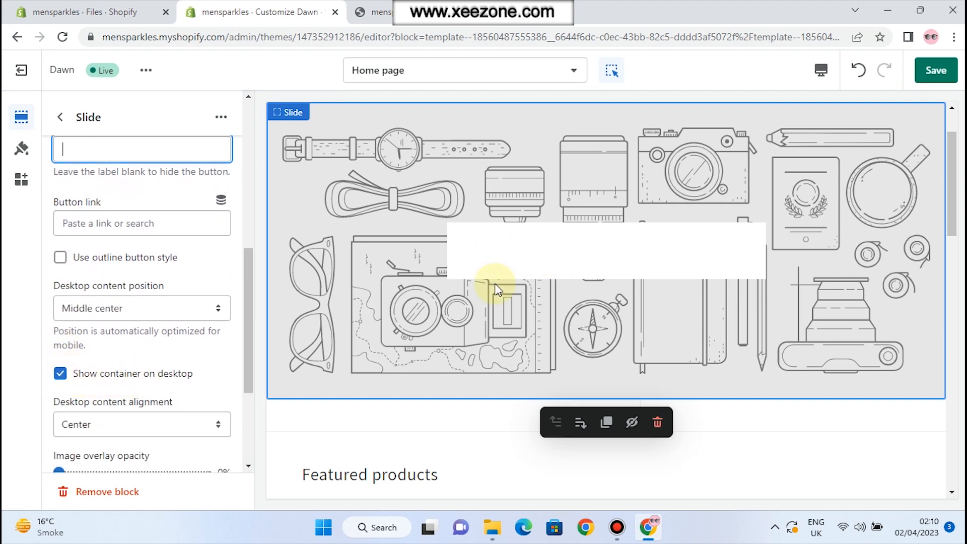
pyautogui.click(62, 376)
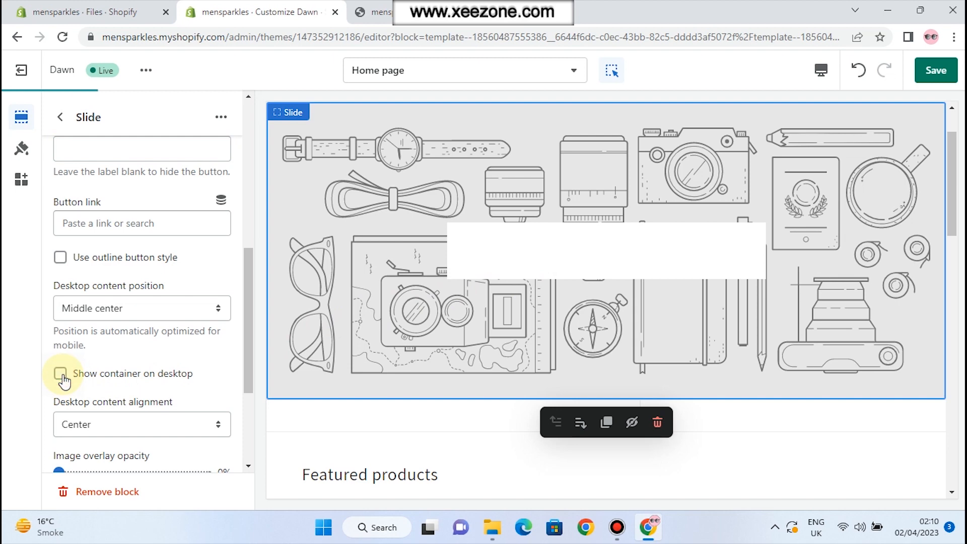
# Upload slide-show-1-(1) from the slide show folder and set it as the first slide's image.
pyautogui.scroll(-1, 184, 347)
pyautogui.scroll(-3, 183, 346)
pyautogui.scroll(7, 184, 350)
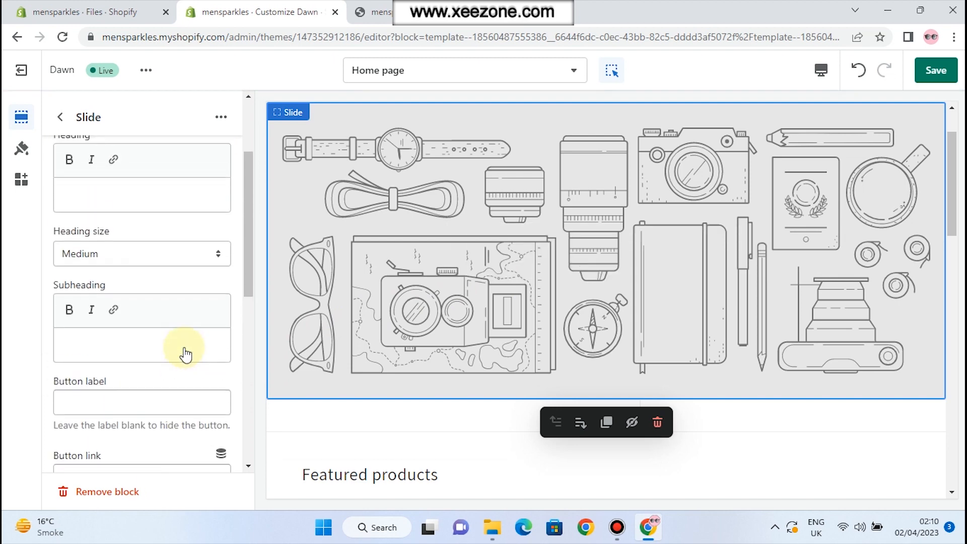
pyautogui.scroll(4, 184, 346)
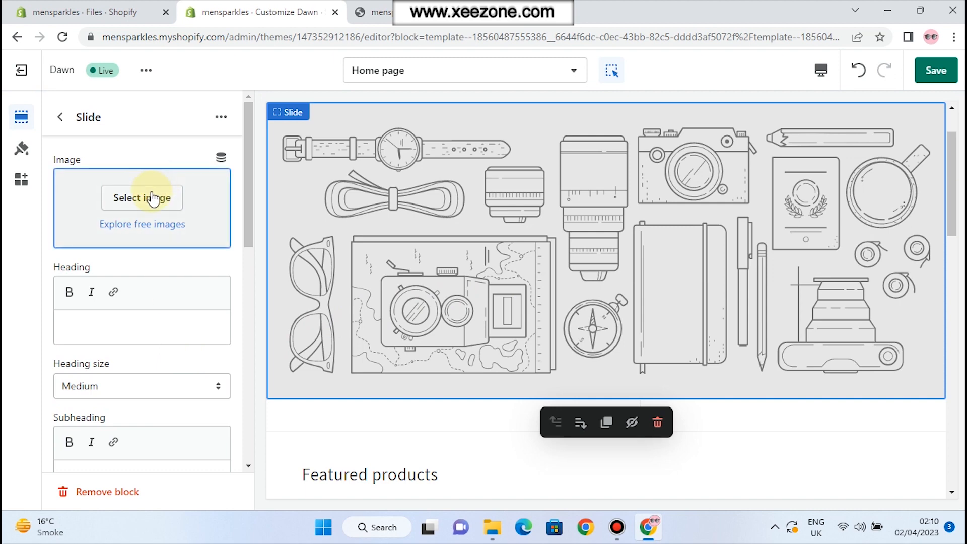
pyautogui.click(153, 199)
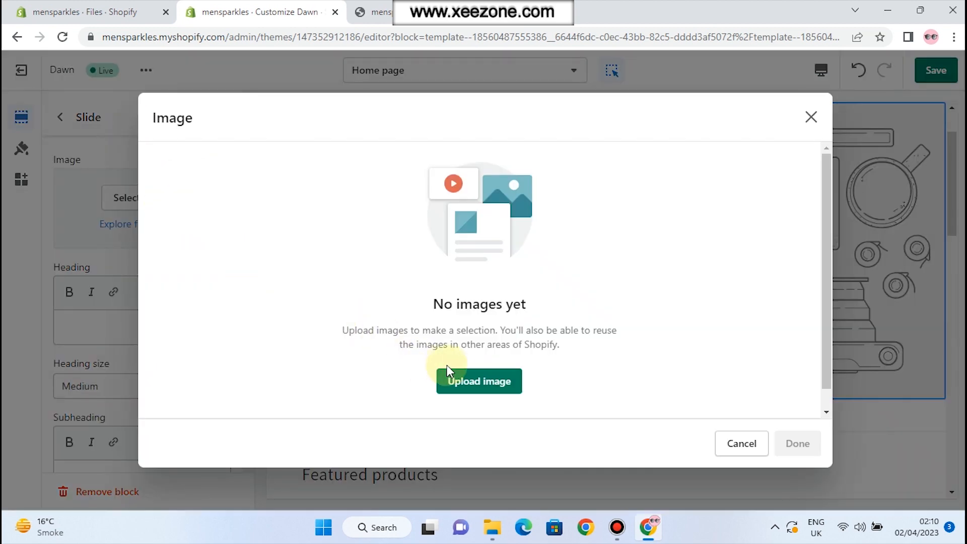
pyautogui.click(464, 383)
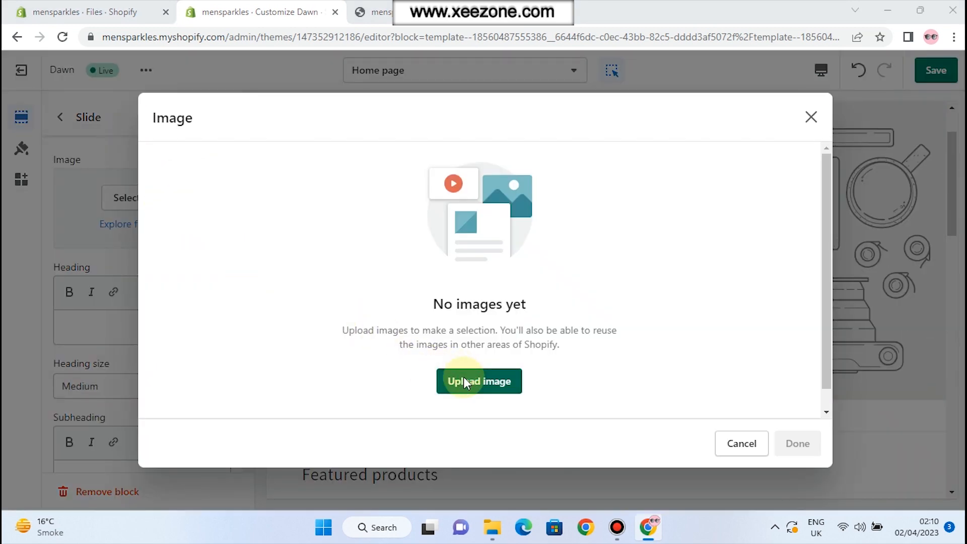
pyautogui.click(191, 262)
pyautogui.doubleClick(193, 263)
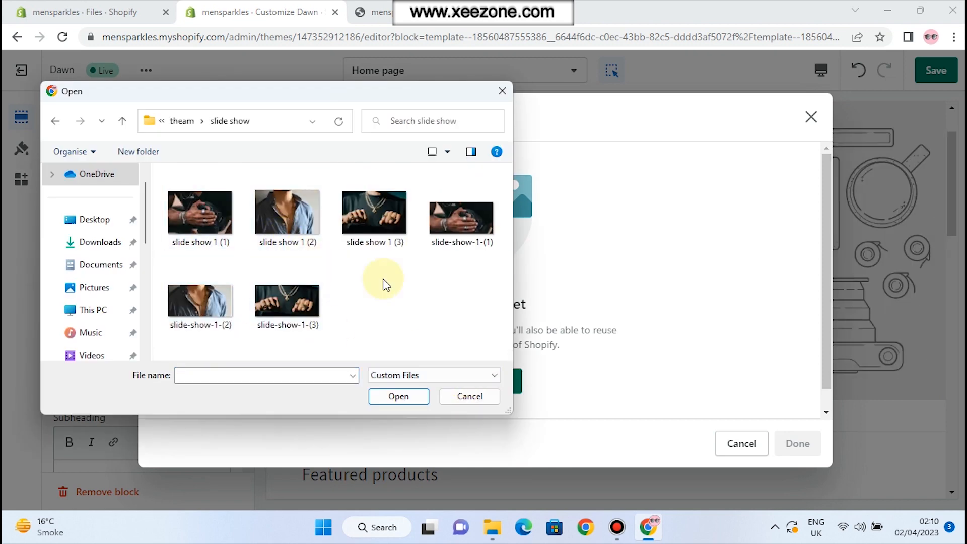
pyautogui.click(461, 236)
pyautogui.click(399, 397)
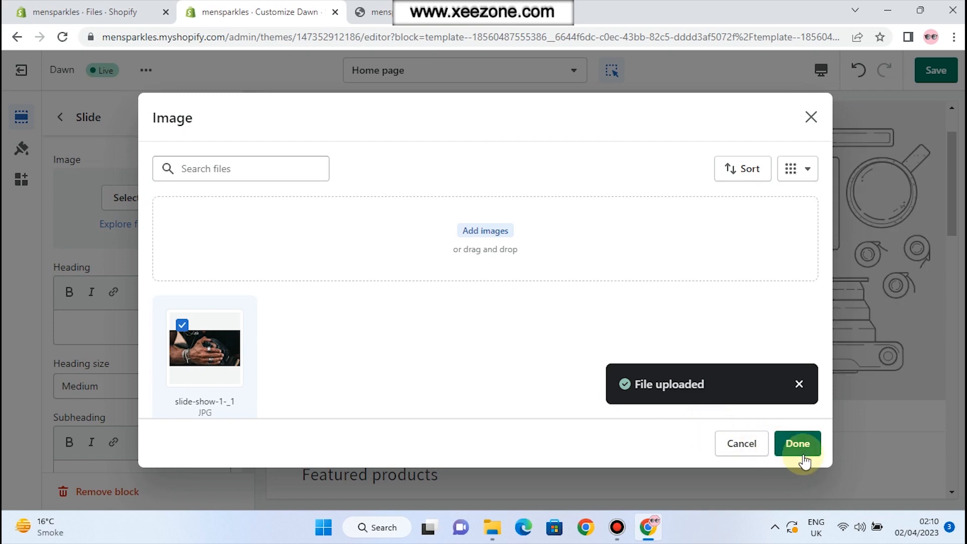
pyautogui.click(803, 456)
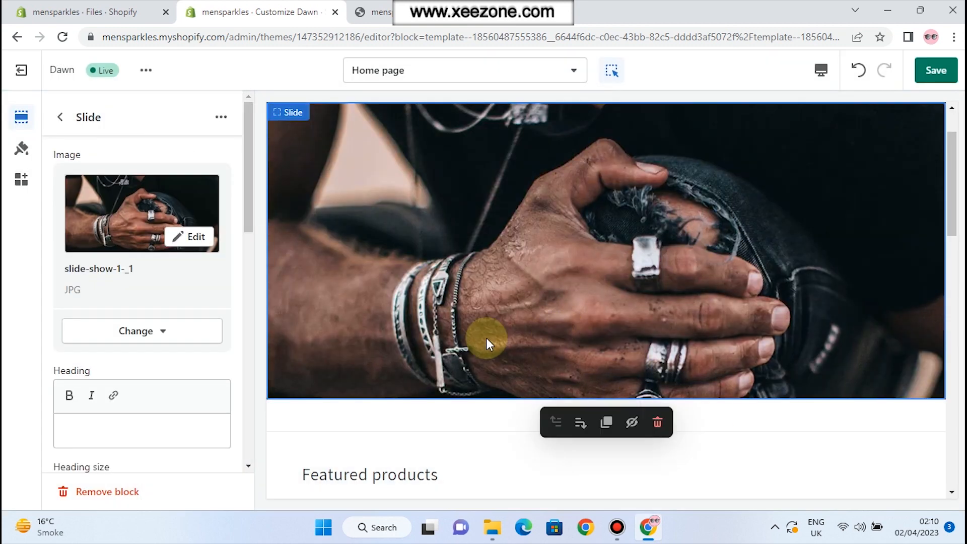
pyautogui.scroll(-10, 164, 343)
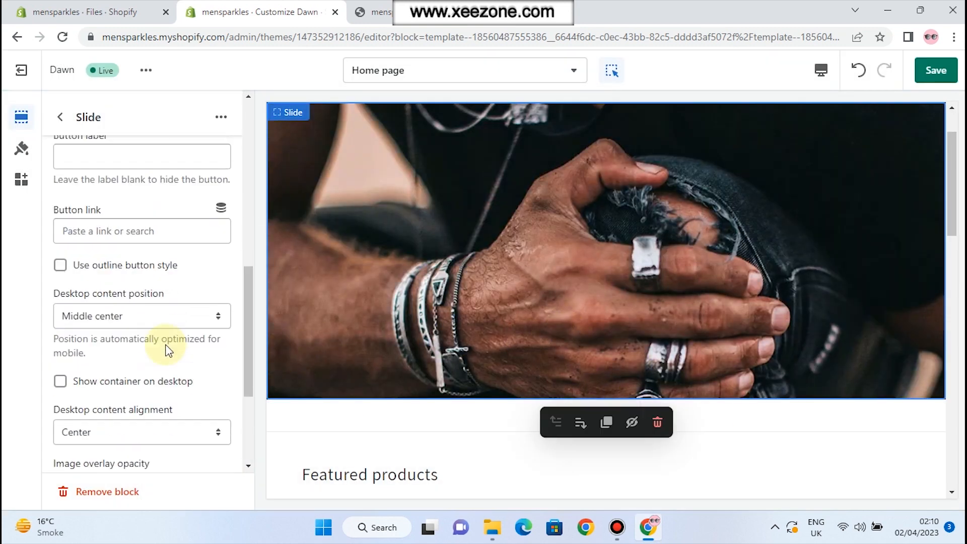
# Open the second image slide of the slideshow and clear its heading text.
pyautogui.scroll(-3, 166, 347)
pyautogui.scroll(15, 166, 347)
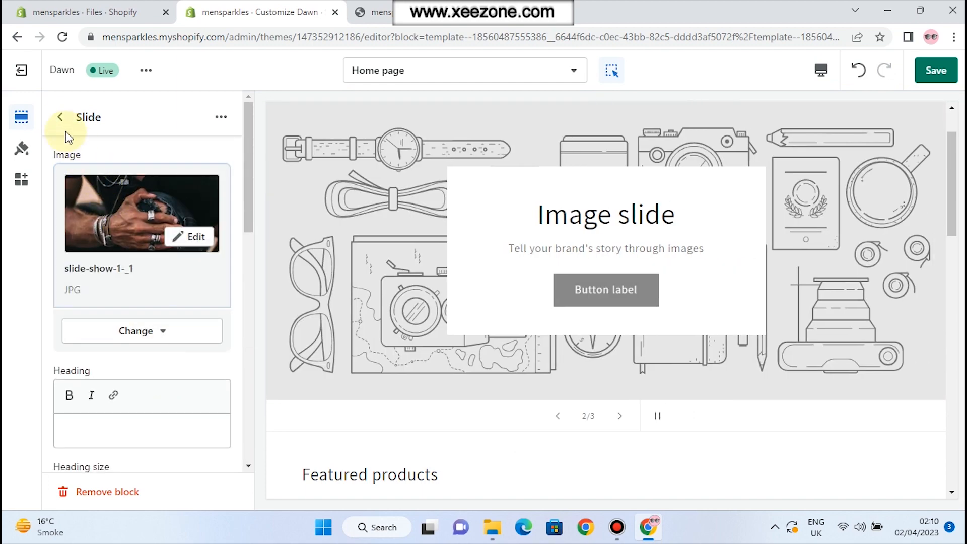
pyautogui.click(60, 118)
pyautogui.click(120, 321)
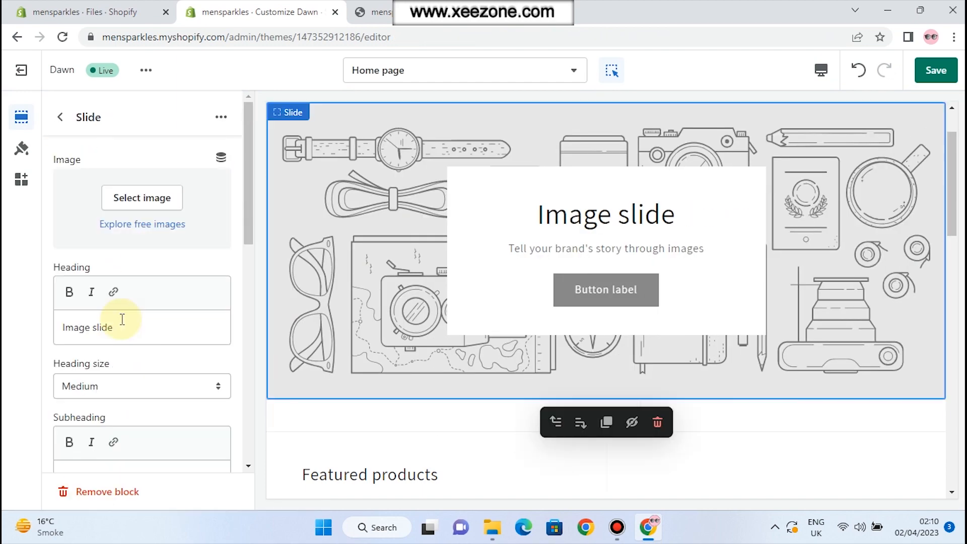
pyautogui.moveTo(125, 330); pyautogui.dragTo(57, 326)
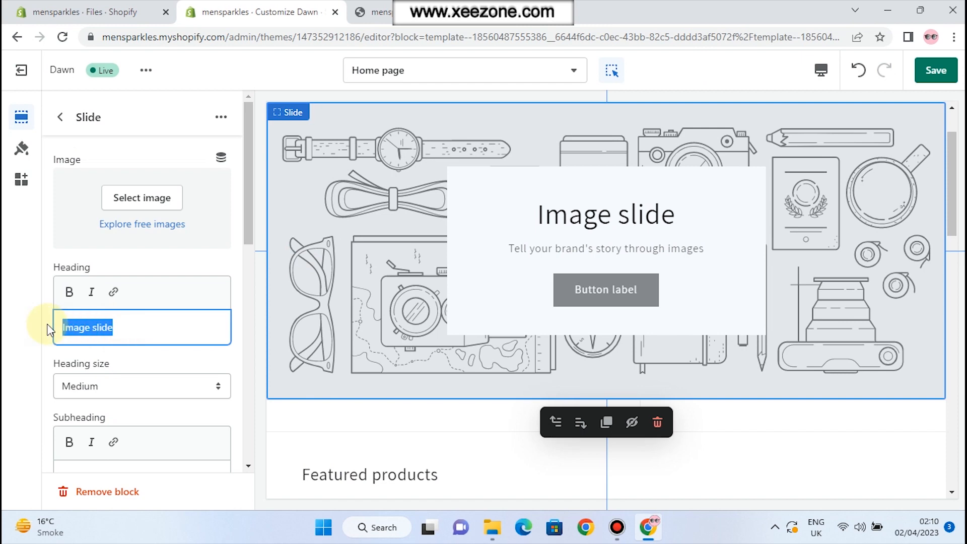
pyautogui.press('BackSpace')
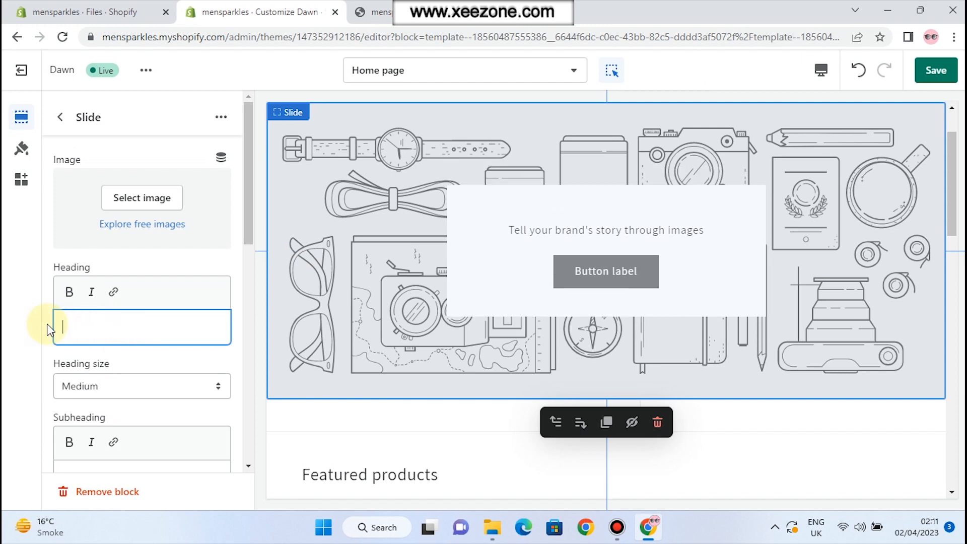
# Check the second slide's heading size options and clear its subheading text.
pyautogui.click(103, 384)
pyautogui.click(104, 384)
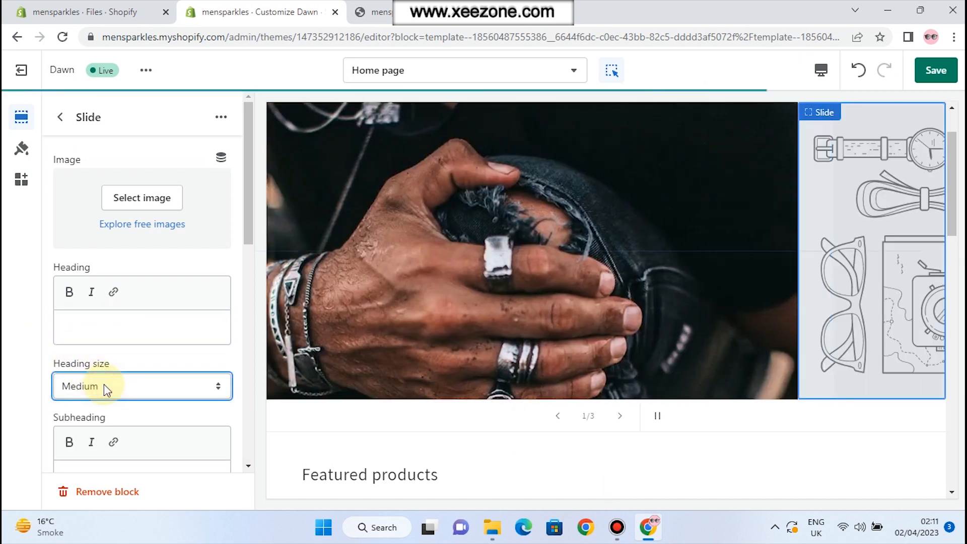
pyautogui.scroll(-2, 104, 384)
pyautogui.click(107, 407)
pyautogui.moveTo(107, 407); pyautogui.dragTo(47, 389)
pyautogui.press('BackSpace')
# Clear the second slide's button label and disable its container on desktop.
pyautogui.scroll(-3, 160, 428)
pyautogui.tripleClick(61, 280)
pyautogui.press('BackSpace')
pyautogui.scroll(-2, 79, 352)
pyautogui.click(60, 424)
# Upload slide-show-1-(2) from the slide show folder and set it as the second slide's image.
pyautogui.scroll(7, 143, 204)
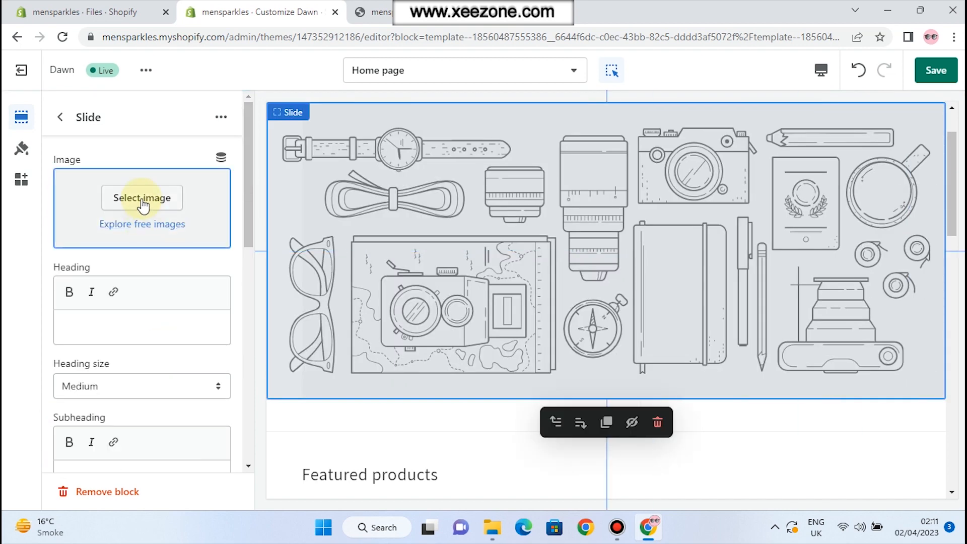
pyautogui.click(143, 199)
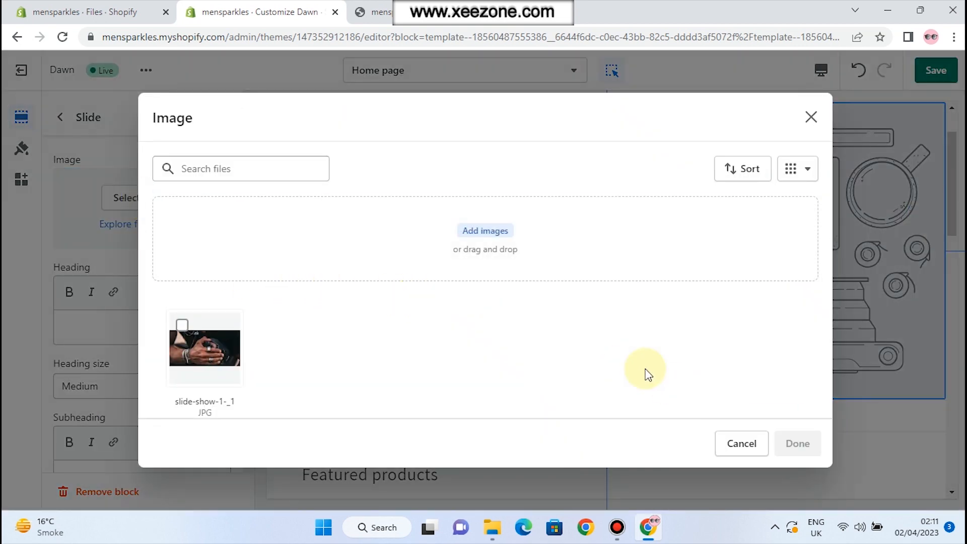
pyautogui.click(483, 232)
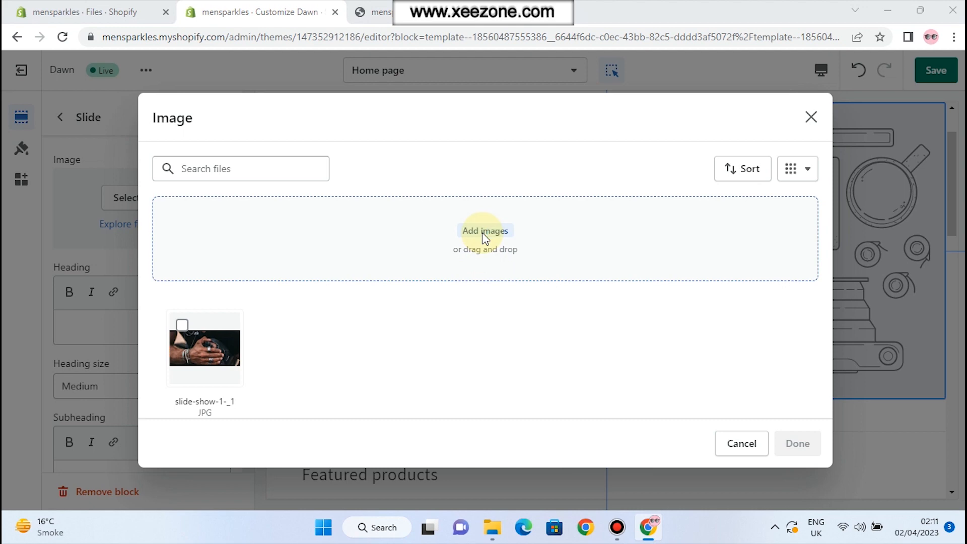
pyautogui.click(201, 300)
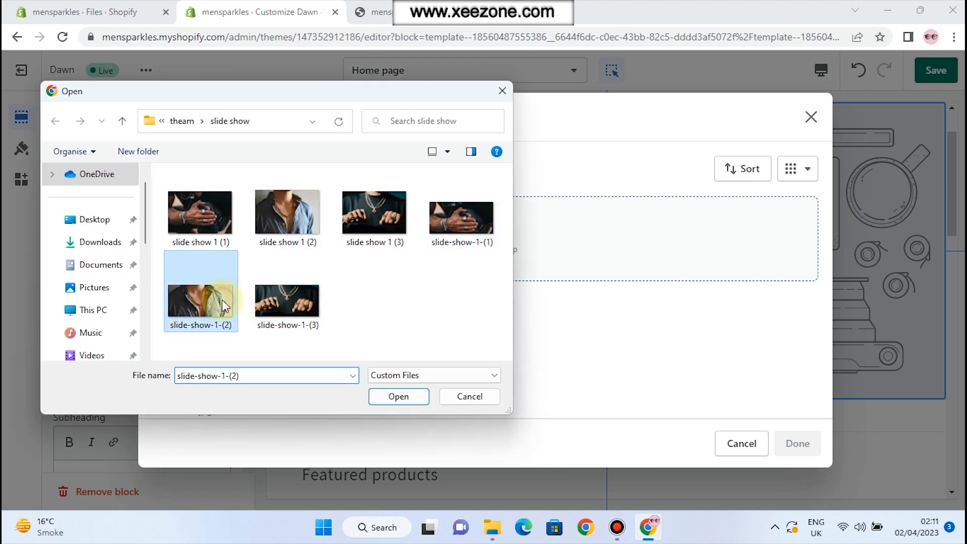
pyautogui.click(389, 401)
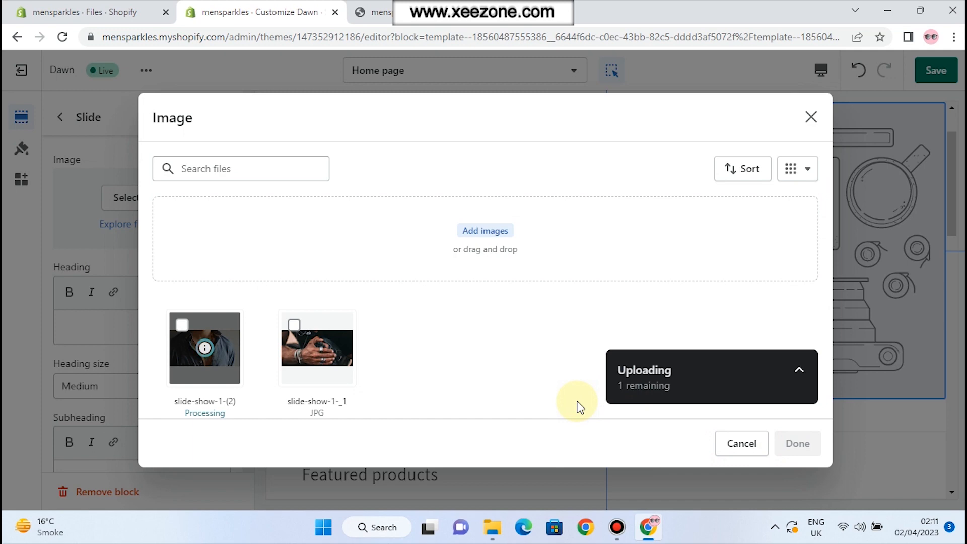
pyautogui.click(796, 447)
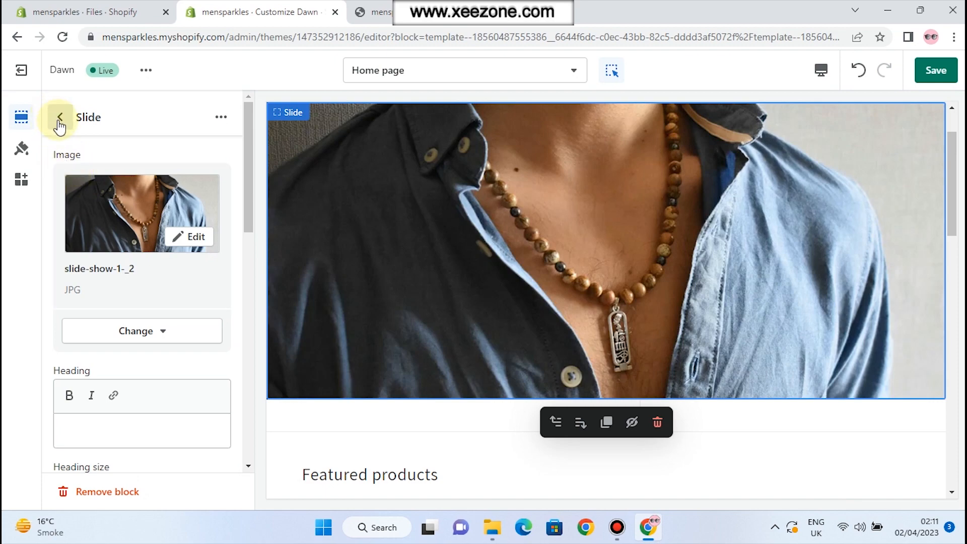
# Open the third image slide and clear its heading and subheading texts.
pyautogui.click(60, 118)
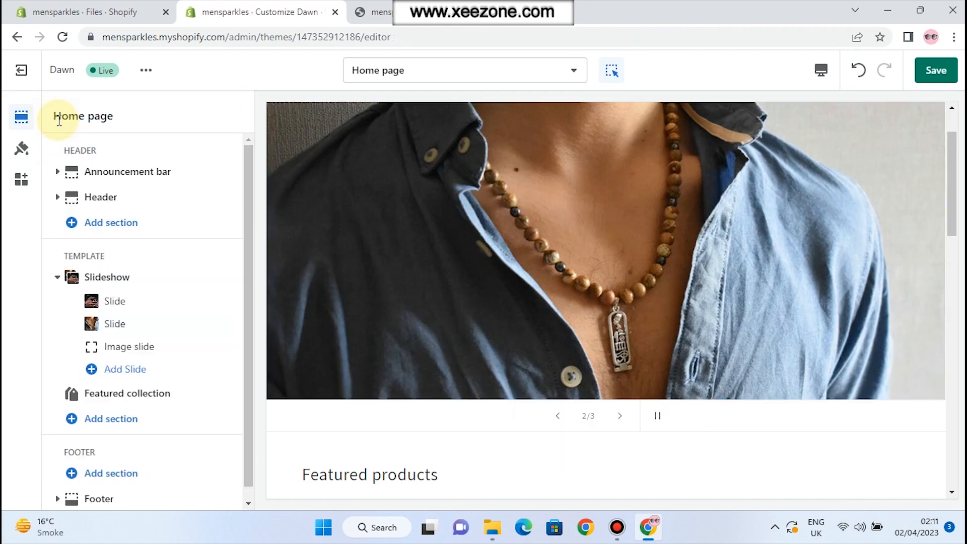
pyautogui.click(112, 350)
pyautogui.moveTo(113, 330); pyautogui.dragTo(58, 328)
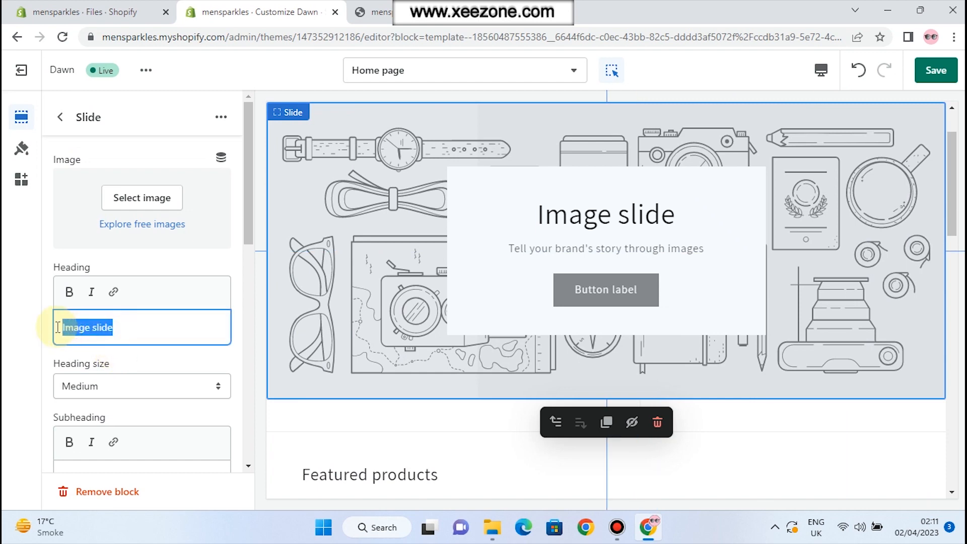
pyautogui.press('BackSpace')
pyautogui.scroll(-3, 113, 350)
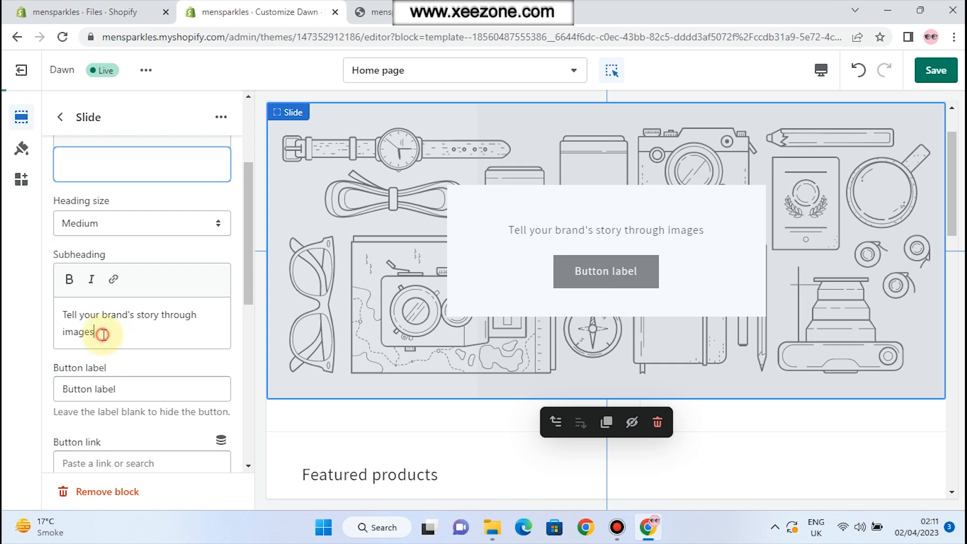
pyautogui.moveTo(103, 334); pyautogui.dragTo(46, 307)
pyautogui.press('BackSpace')
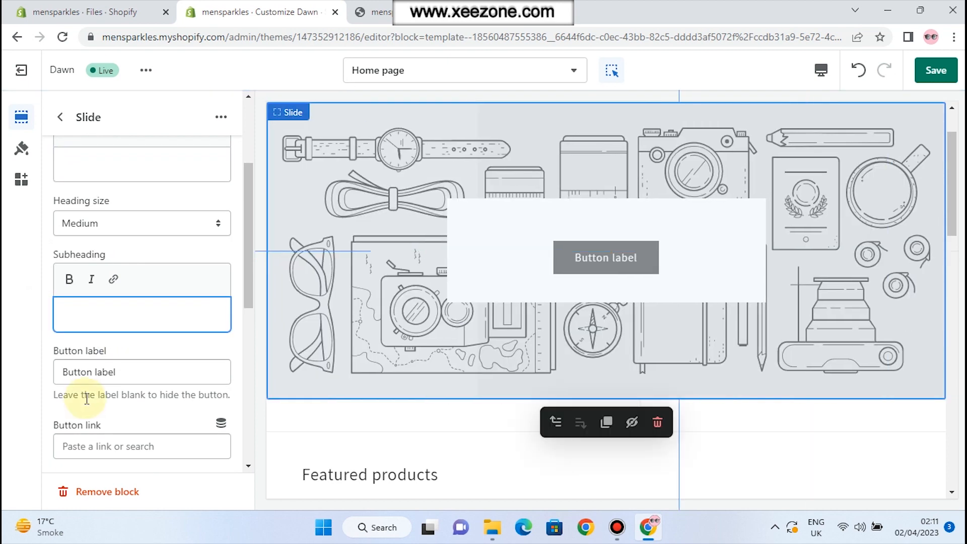
# Disable the third slide's container on desktop and clear its button label.
pyautogui.scroll(-3, 86, 399)
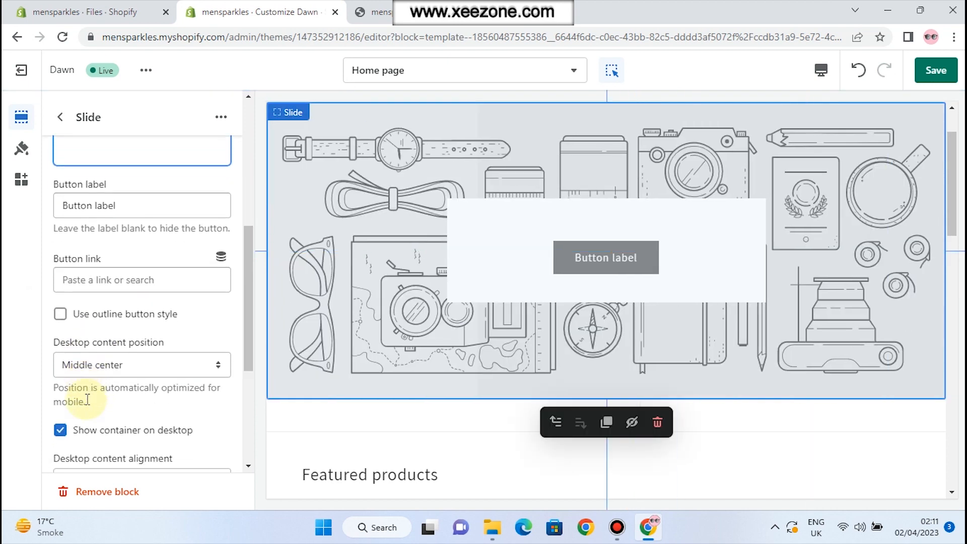
pyautogui.scroll(-1, 86, 398)
pyautogui.click(61, 384)
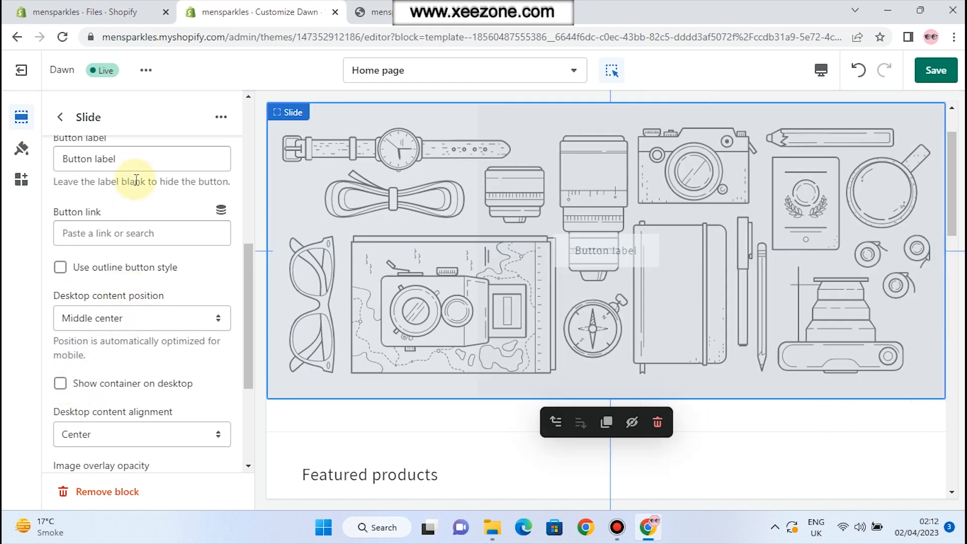
pyautogui.moveTo(130, 159); pyautogui.dragTo(55, 159)
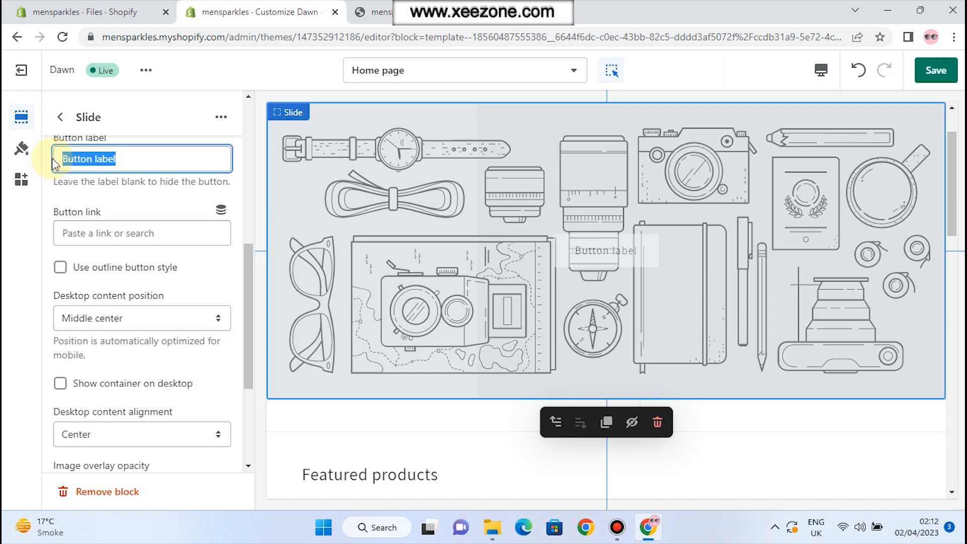
pyautogui.press('BackSpace')
# Upload slide-show-1-(3) from the slide show folder and set it as the third slide's image.
pyautogui.scroll(7, 190, 225)
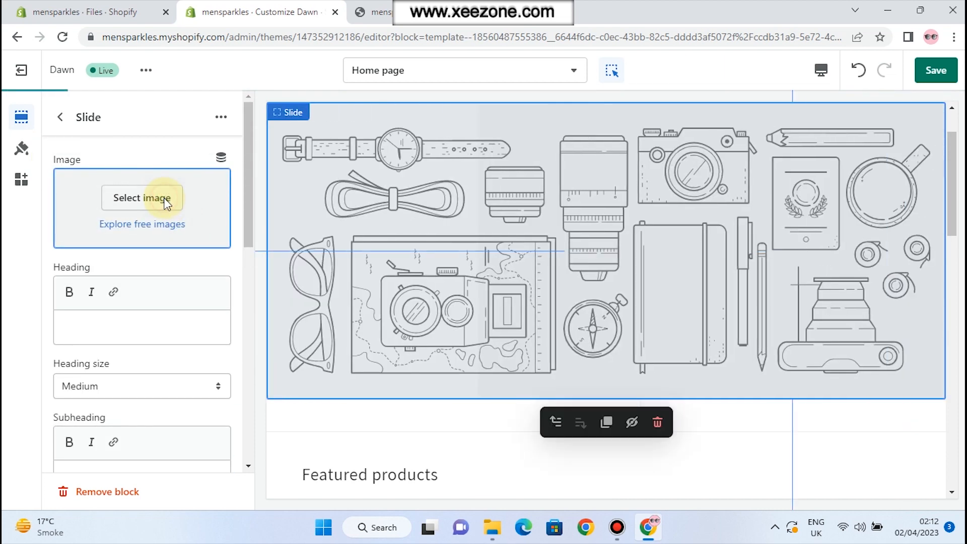
pyautogui.click(152, 198)
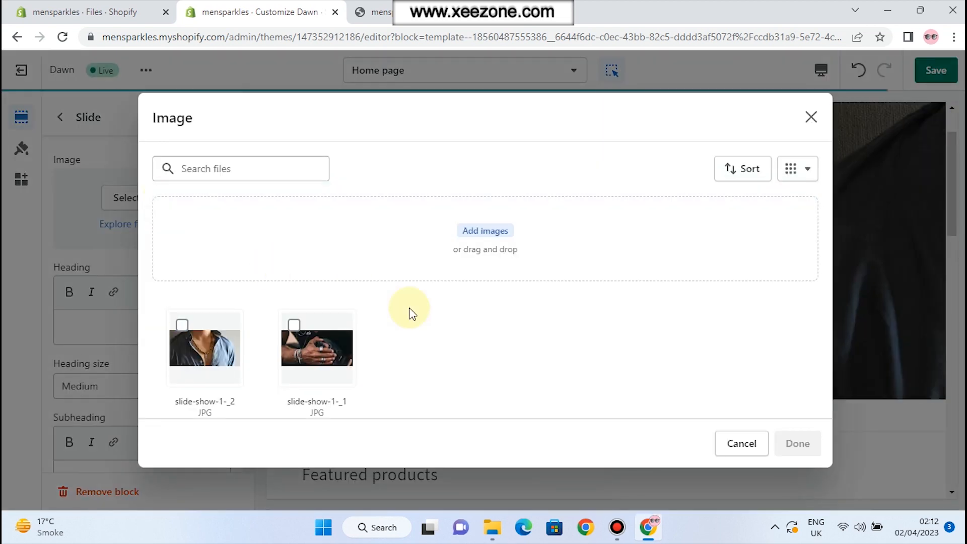
pyautogui.click(502, 231)
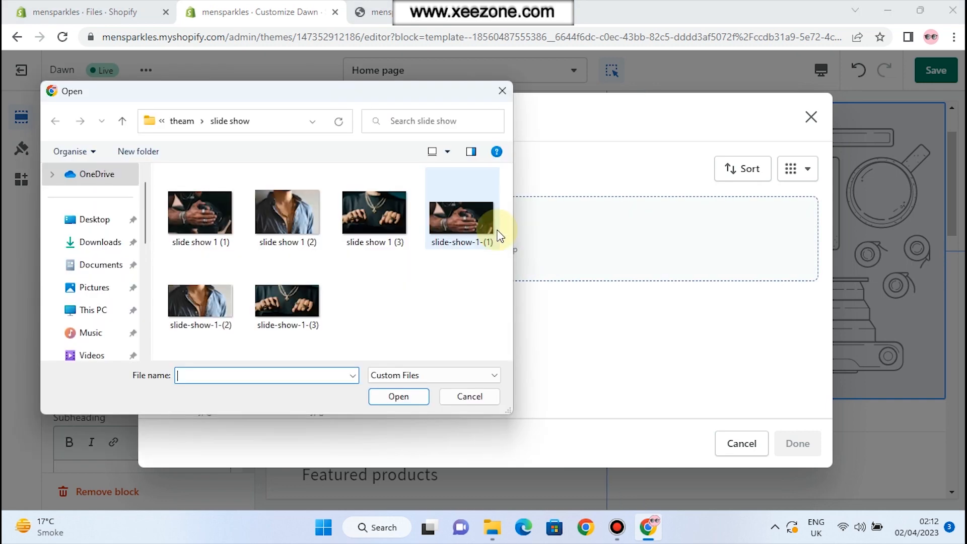
pyautogui.click(287, 301)
pyautogui.click(416, 396)
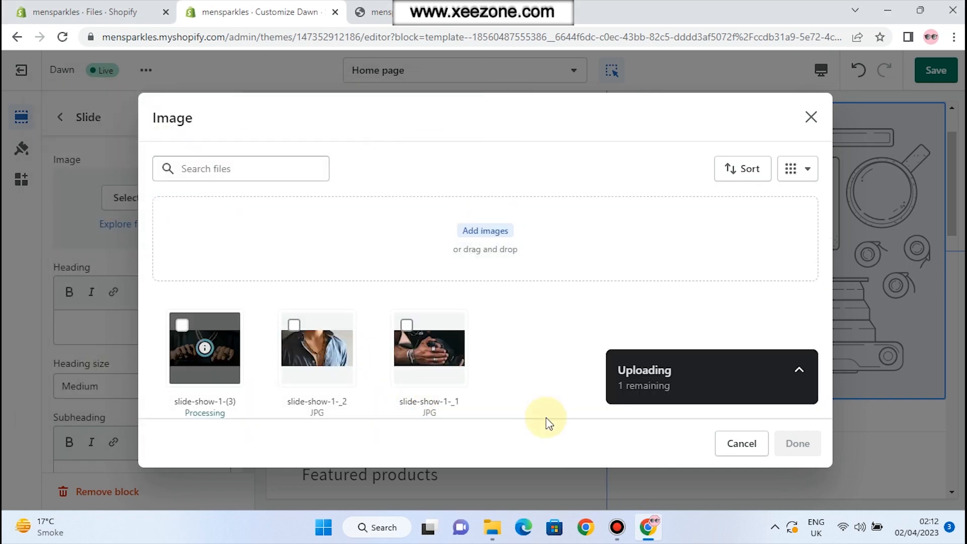
pyautogui.click(798, 443)
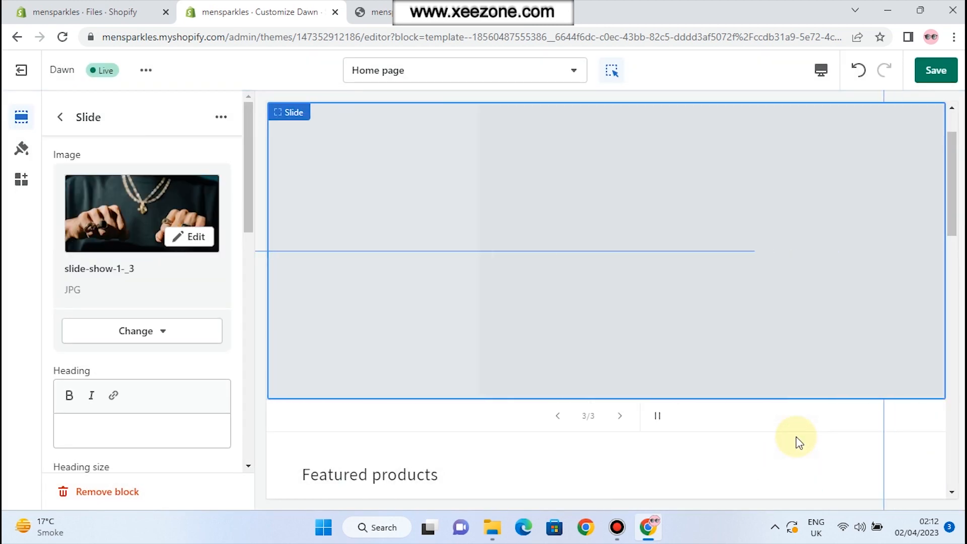
# Return to the home page section list and save the theme changes.
pyautogui.click(796, 440)
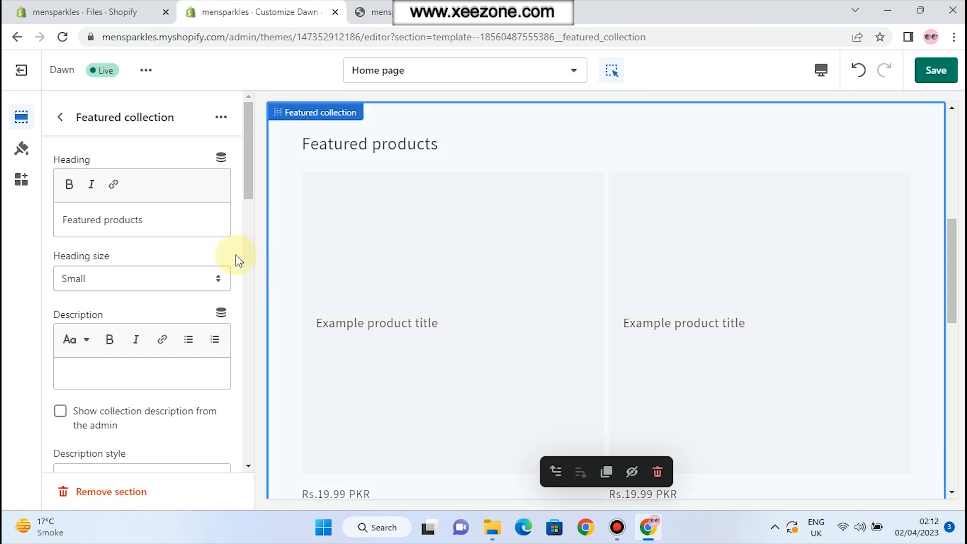
pyautogui.click(61, 119)
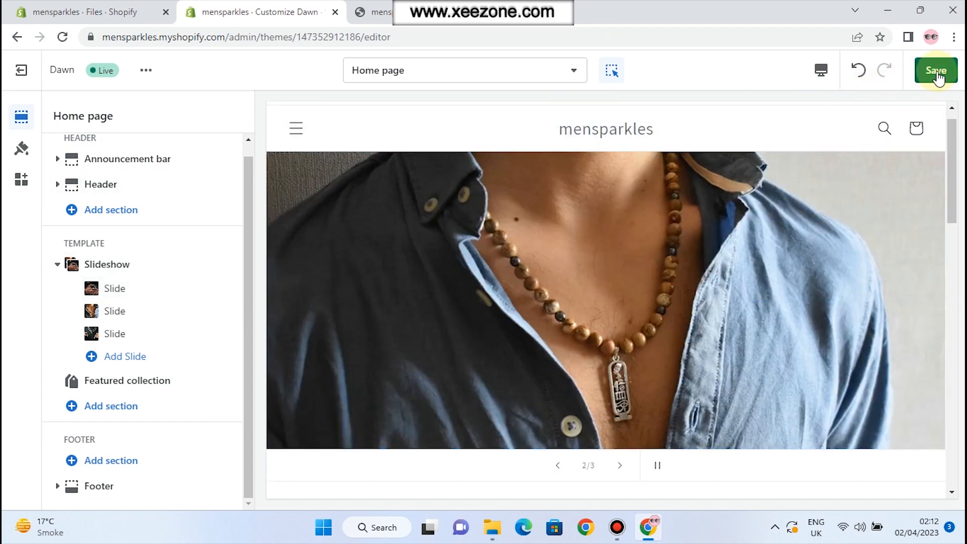
pyautogui.click(938, 72)
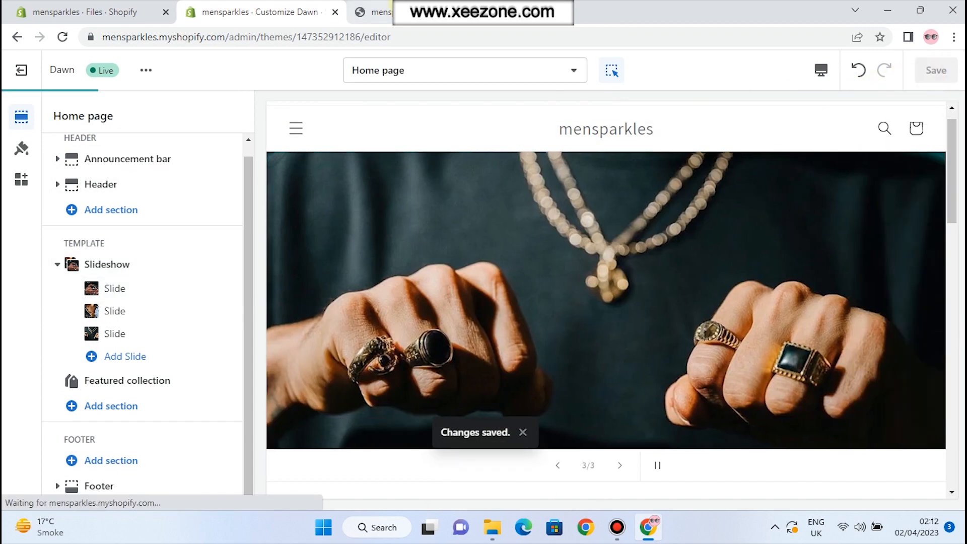
# Reload the storefront preview page and examine the slideshow on the home page.
pyautogui.click(373, 12)
pyautogui.click(62, 37)
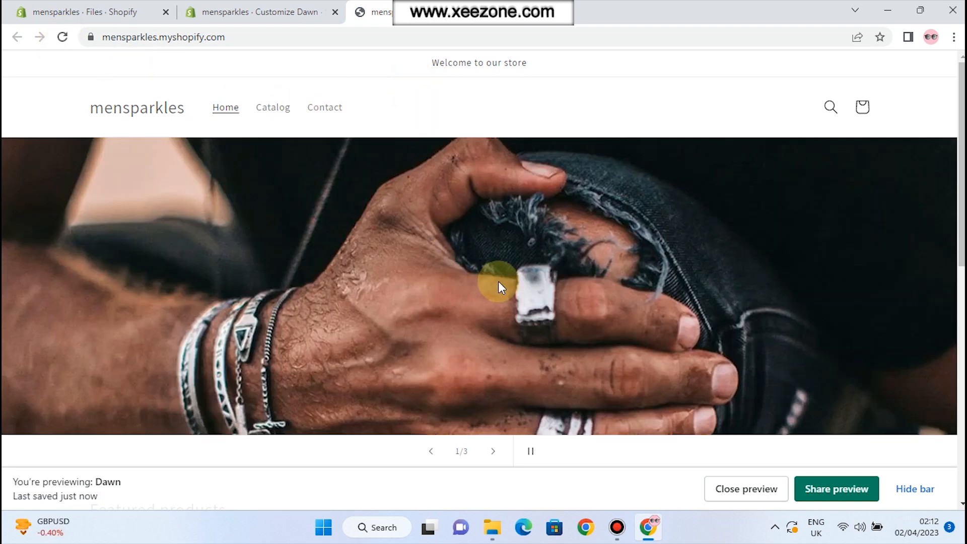
pyautogui.scroll(-2, 456, 355)
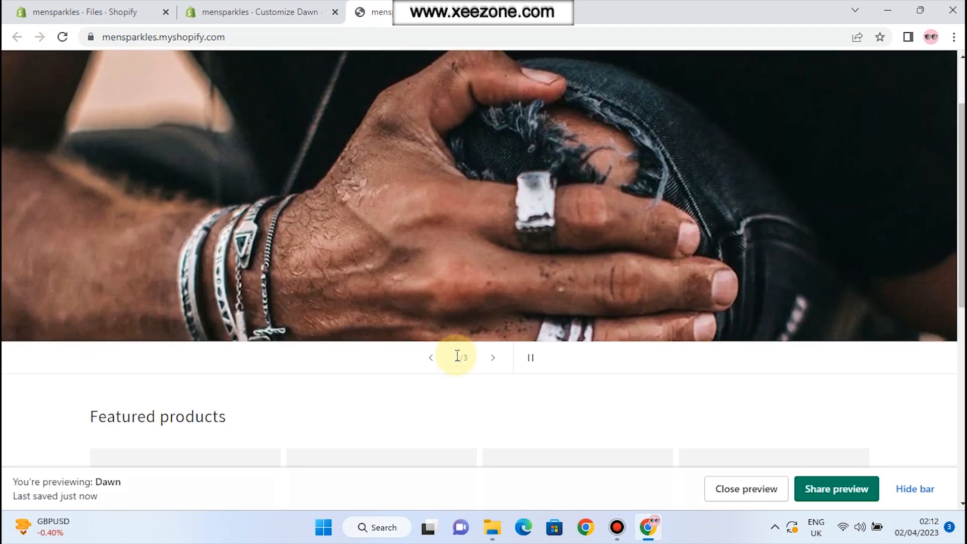
# Return to the theme editor, set the Slideshow section's slide height to Medium and save the change.
pyautogui.click(266, 12)
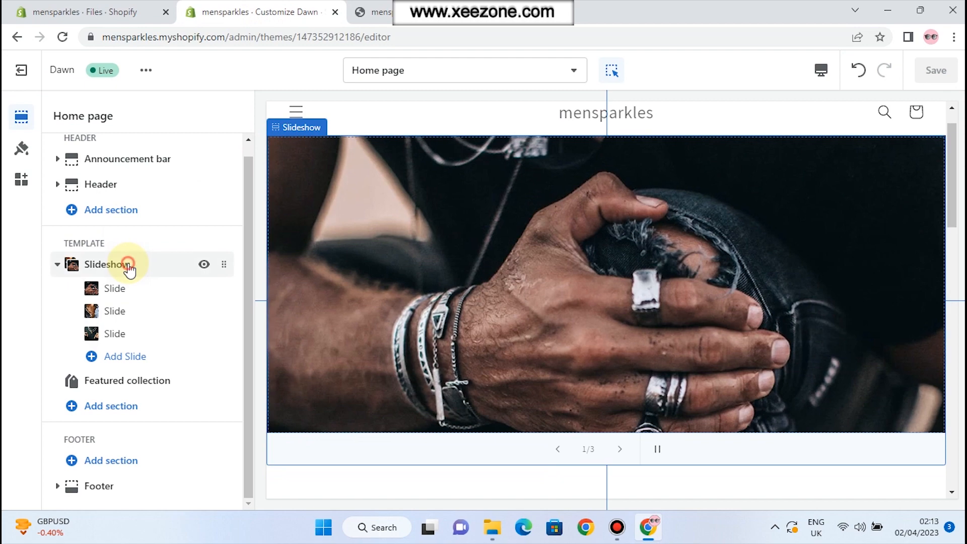
pyautogui.click(129, 270)
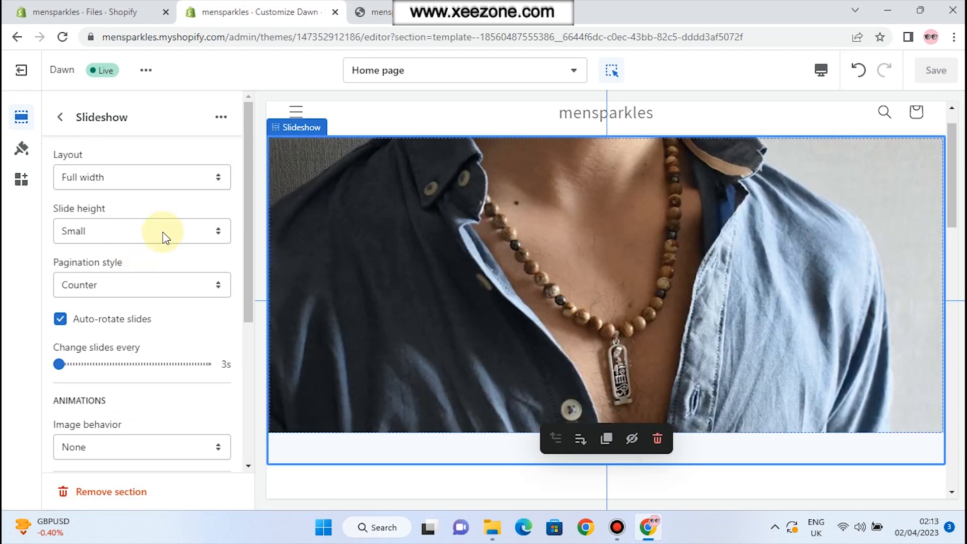
pyautogui.click(165, 237)
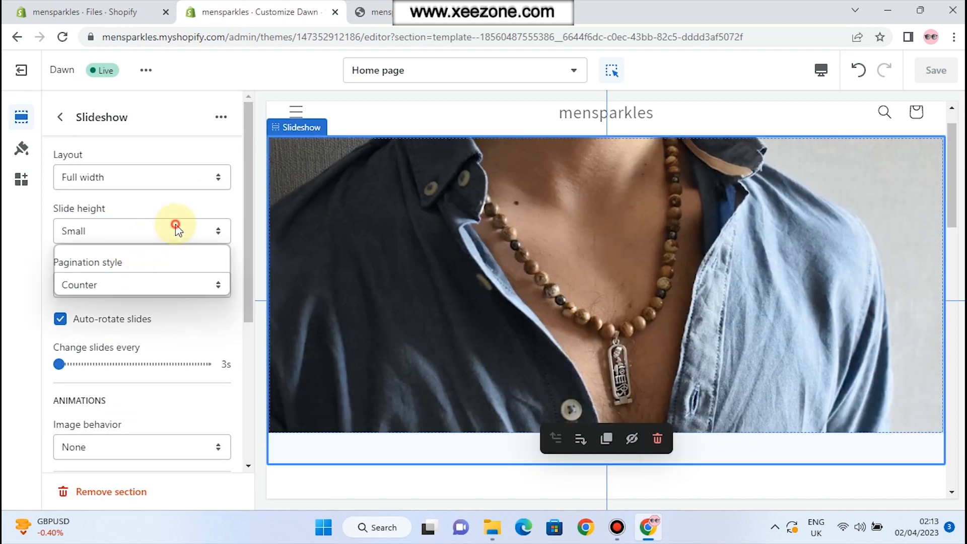
pyautogui.click(100, 275)
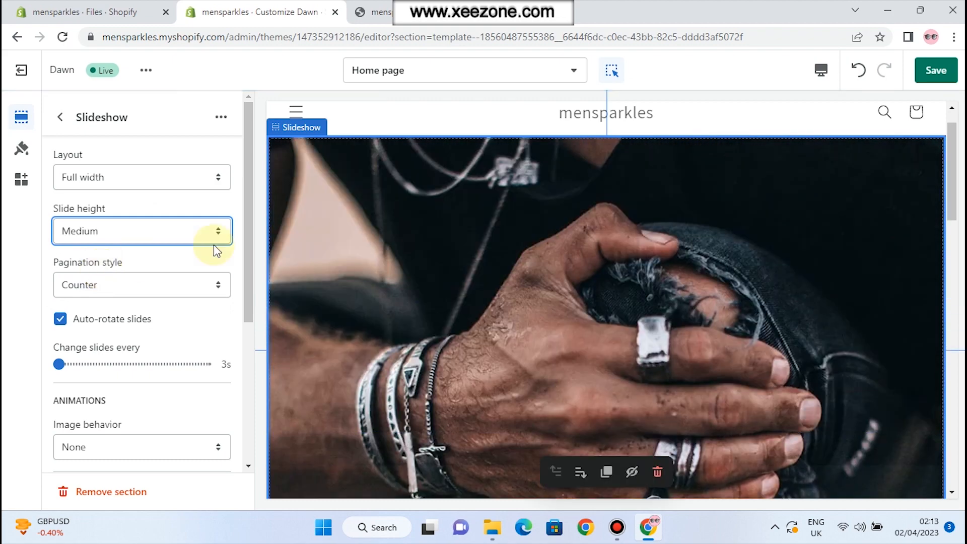
pyautogui.click(935, 69)
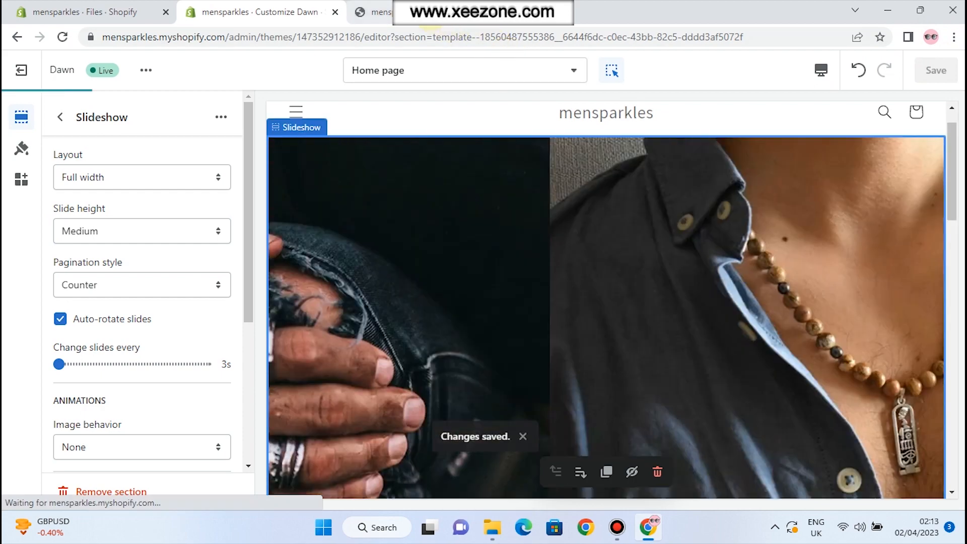
# Switch to the storefront preview and advance through the slides to check the slideshow's new height.
pyautogui.click(373, 12)
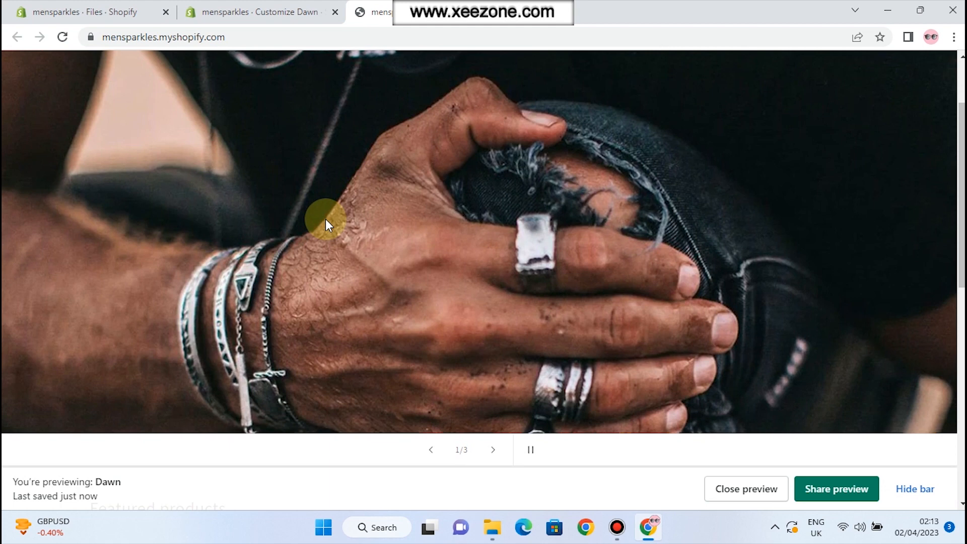
pyautogui.click(496, 450)
pyautogui.click(495, 450)
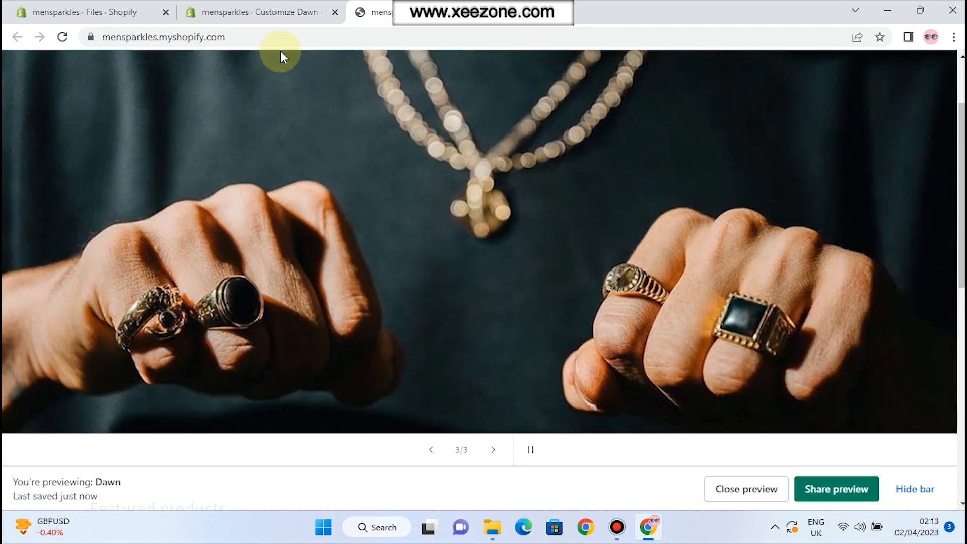
# Return to the theme editor, add a Collection list section to the home page template and save the change.
pyautogui.click(259, 11)
pyautogui.click(57, 116)
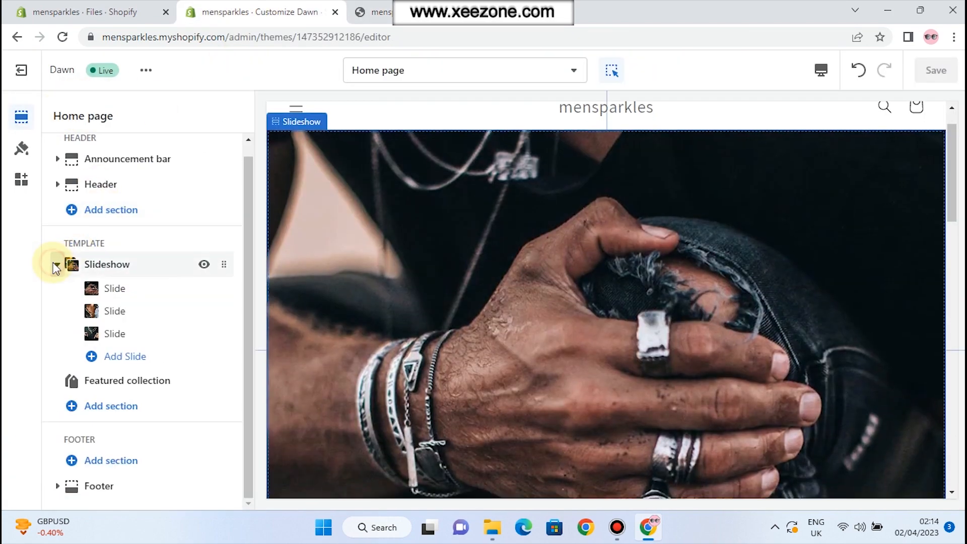
pyautogui.click(56, 264)
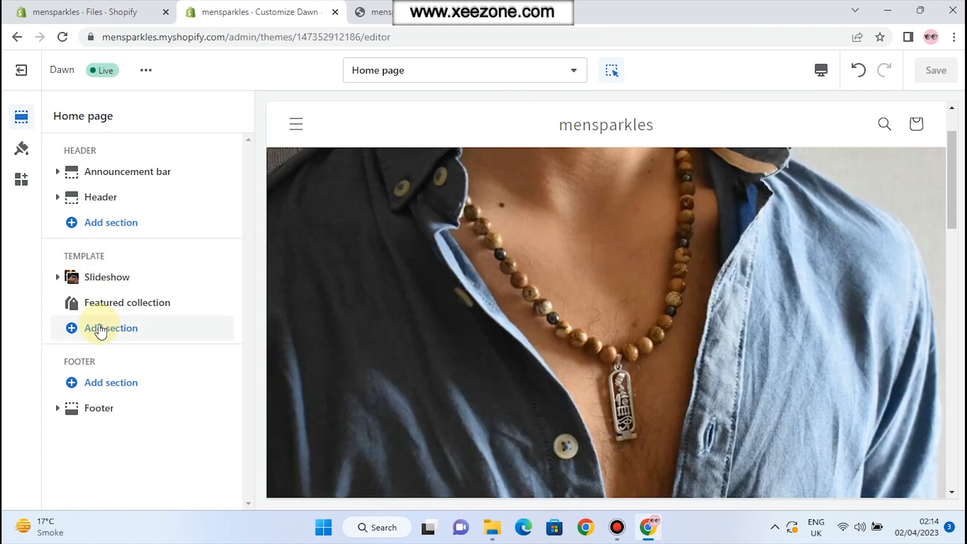
pyautogui.click(100, 331)
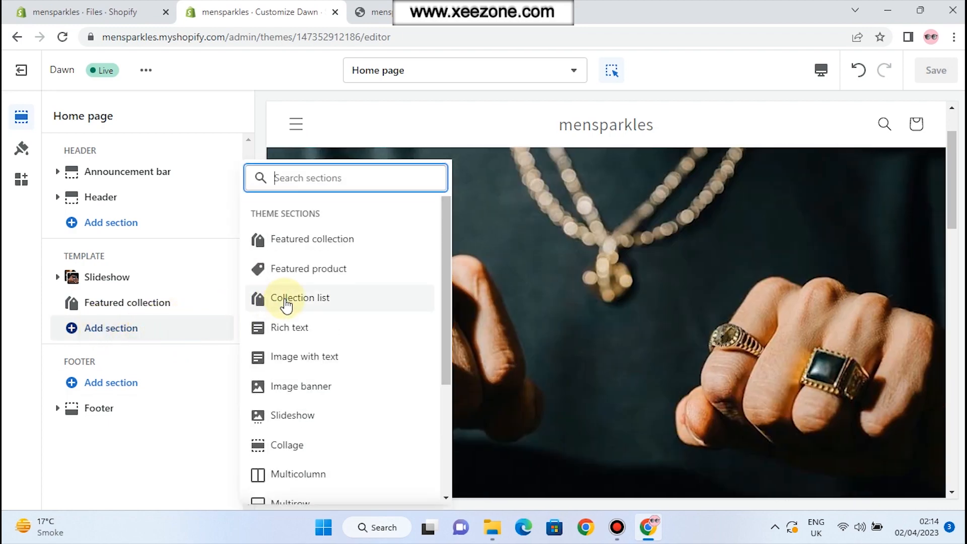
pyautogui.click(286, 301)
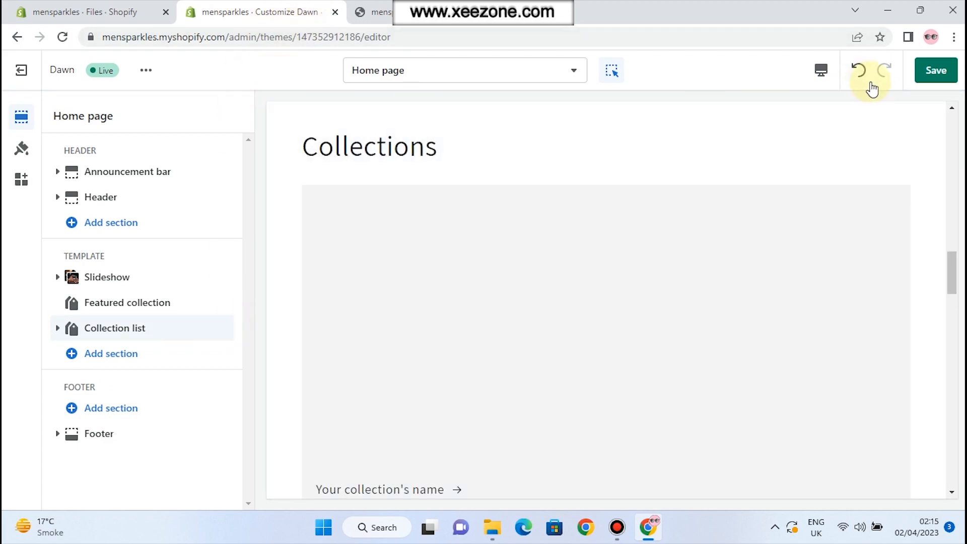
pyautogui.click(917, 75)
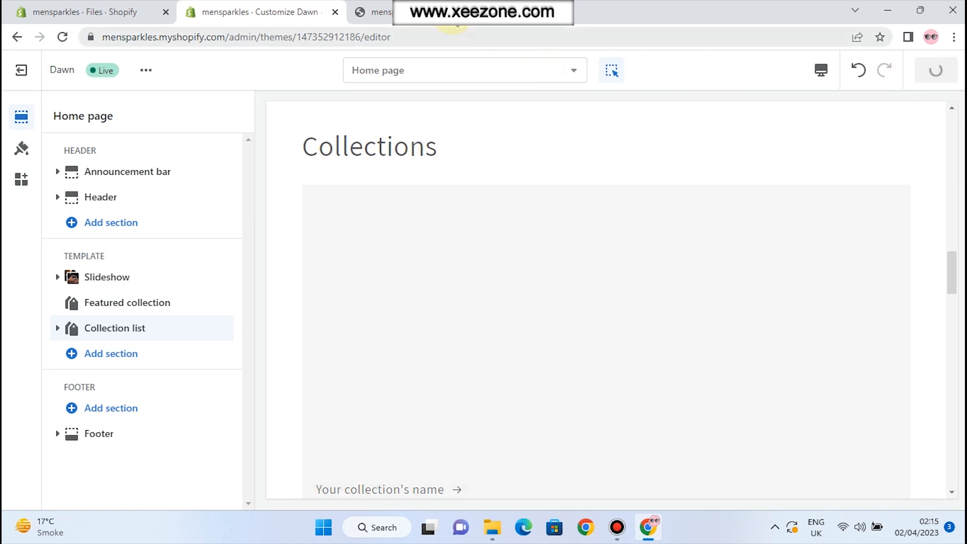
# Reload the storefront preview page and examine the new collections section below the featured products.
pyautogui.click(433, 14)
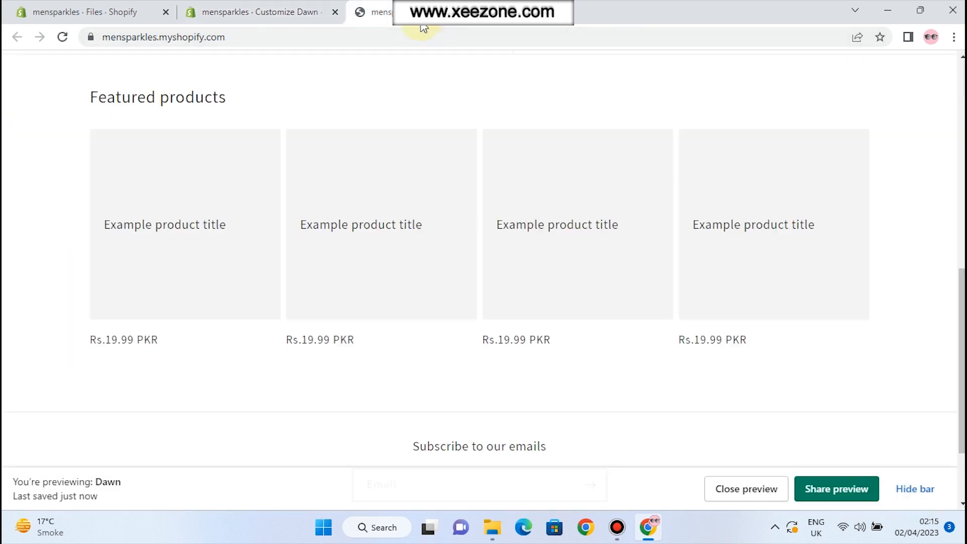
pyautogui.click(65, 39)
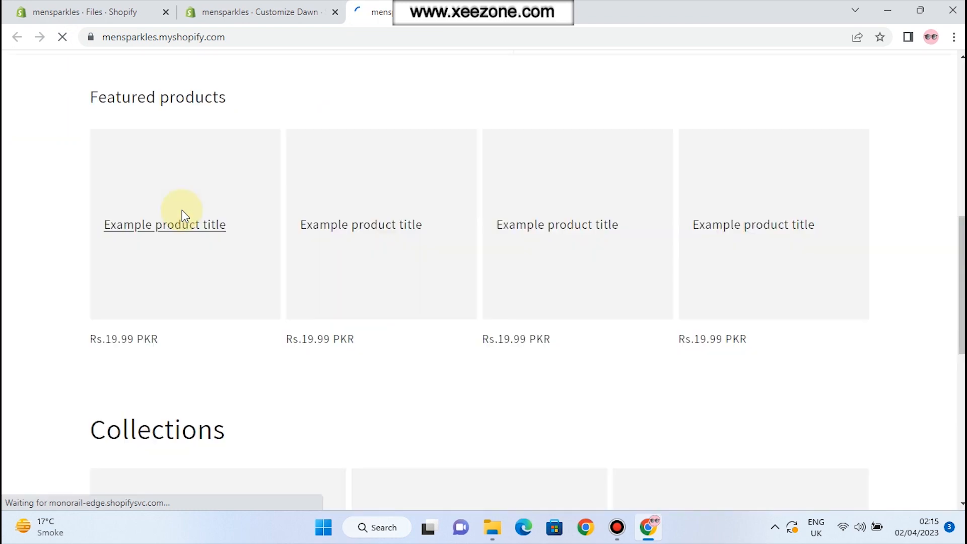
pyautogui.scroll(-8, 310, 261)
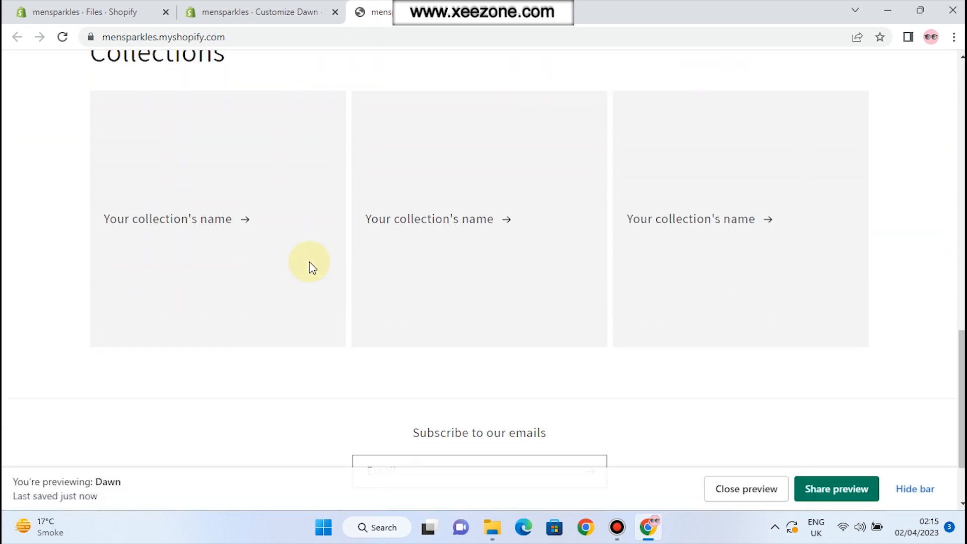
pyautogui.scroll(8, 294, 188)
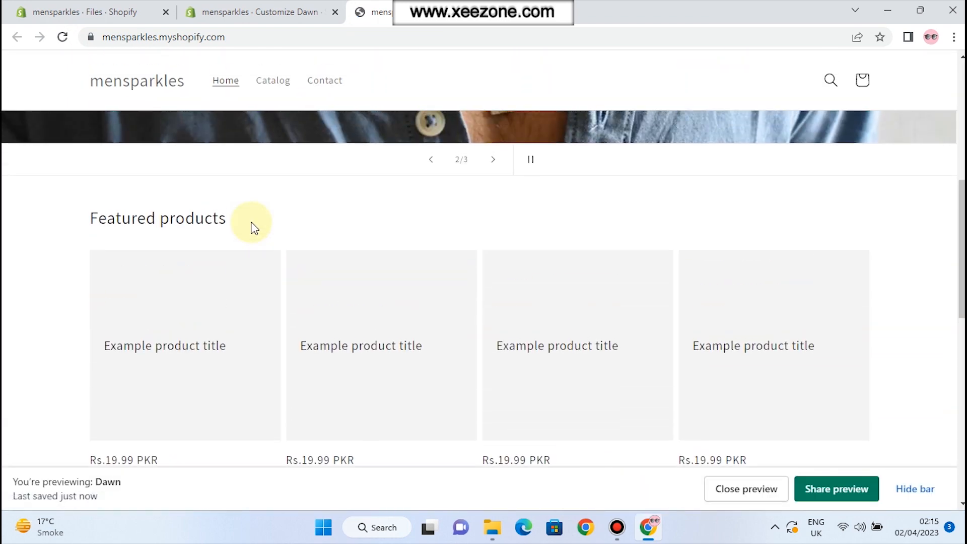
pyautogui.scroll(3, 255, 227)
# In the theme editor, move the Collection list section above Featured collection and save the new order.
pyautogui.click(244, 11)
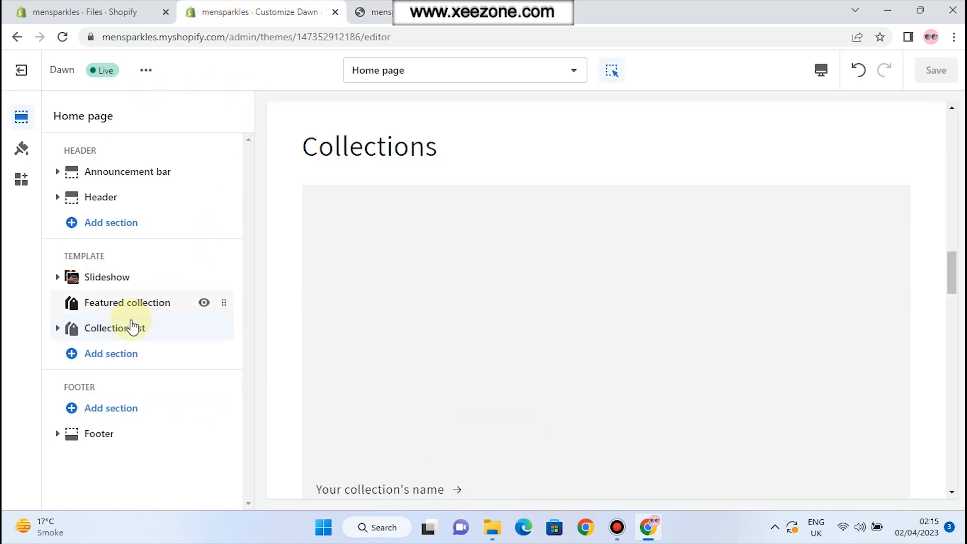
pyautogui.moveTo(225, 328); pyautogui.dragTo(224, 305)
pyautogui.click(941, 71)
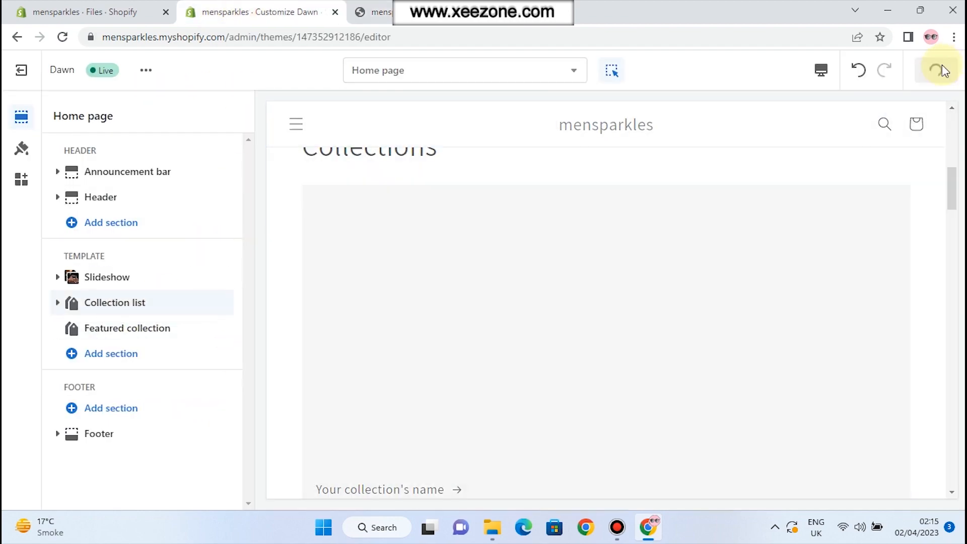
# Reload the storefront preview and check the order of the collections and featured products sections.
pyautogui.click(370, 11)
pyautogui.click(63, 37)
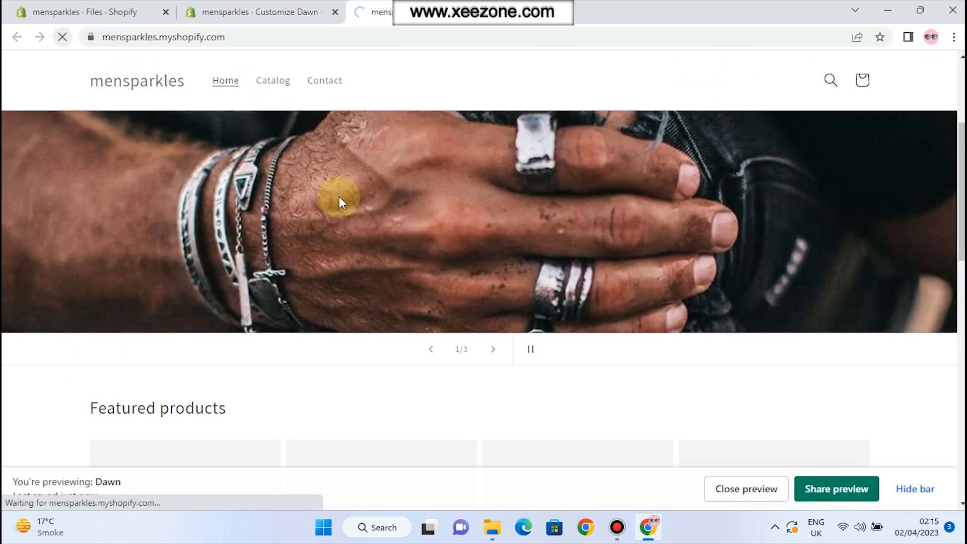
pyautogui.scroll(-6, 513, 268)
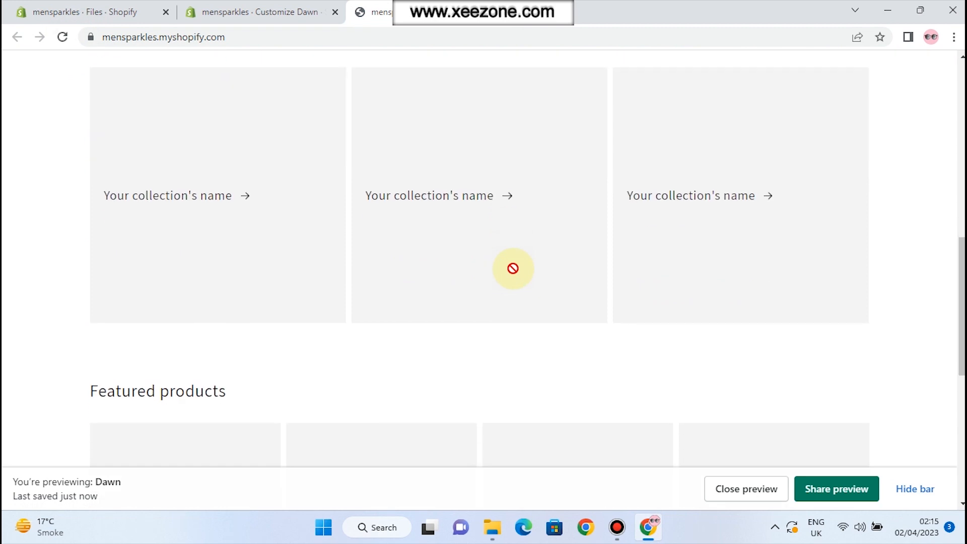
# In the theme editor, change the Collection list section's heading to "New Collections" and its heading size to Small.
pyautogui.click(270, 20)
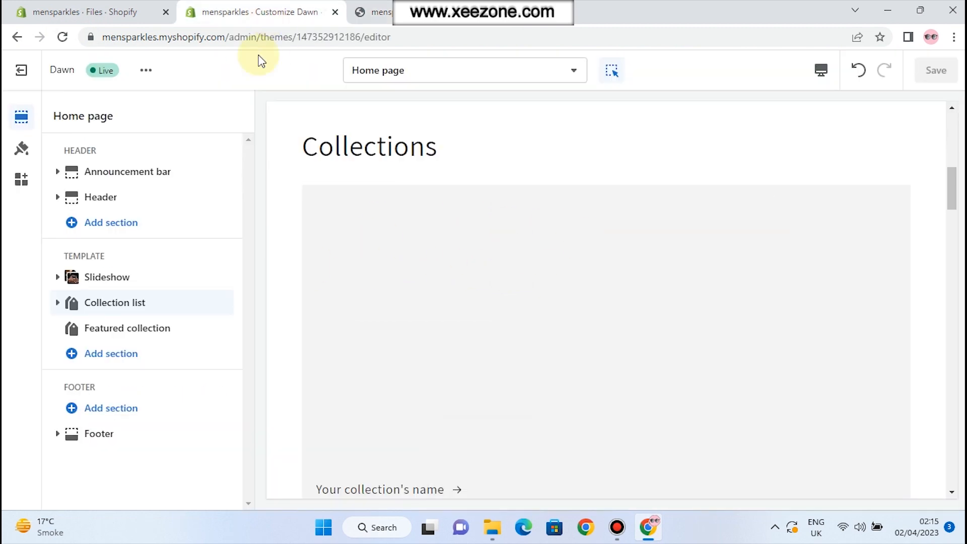
pyautogui.click(102, 308)
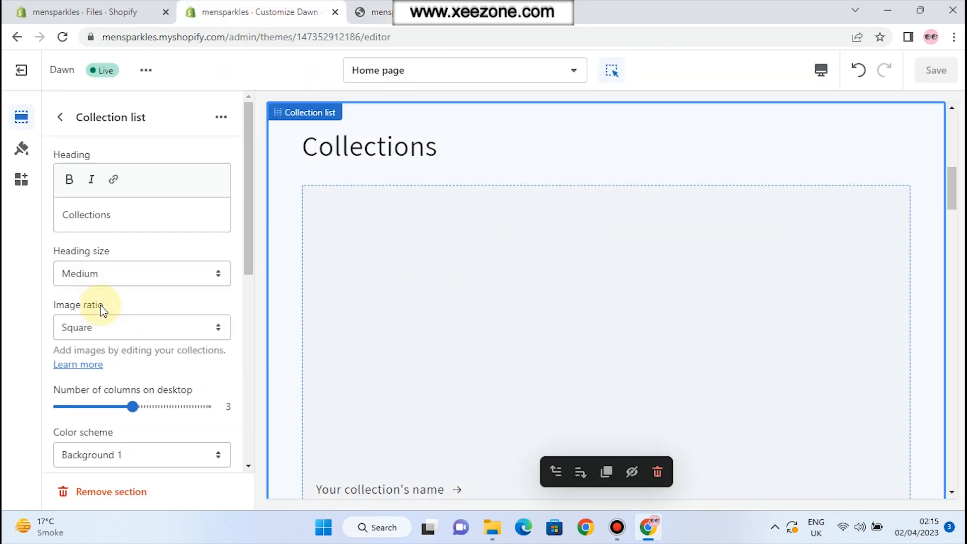
pyautogui.click(63, 218)
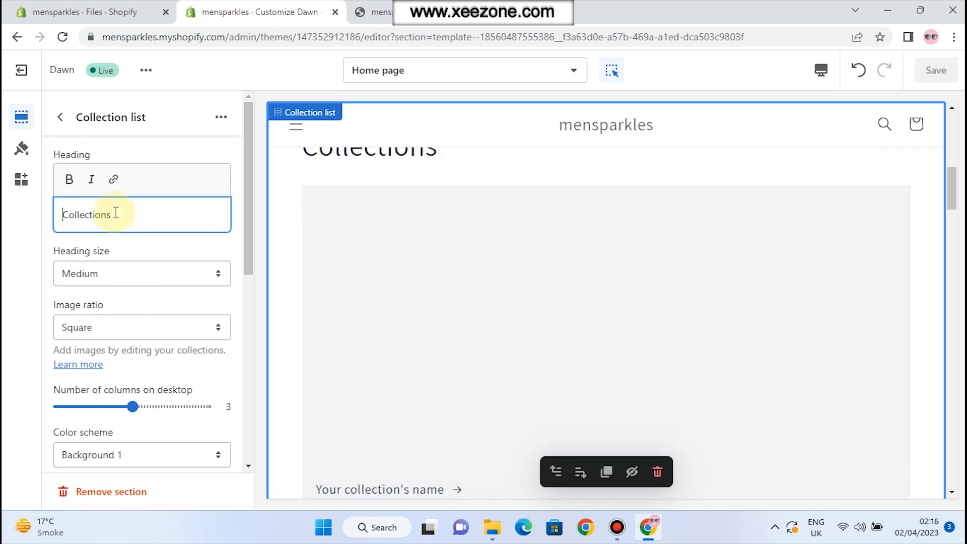
pyautogui.write('New')
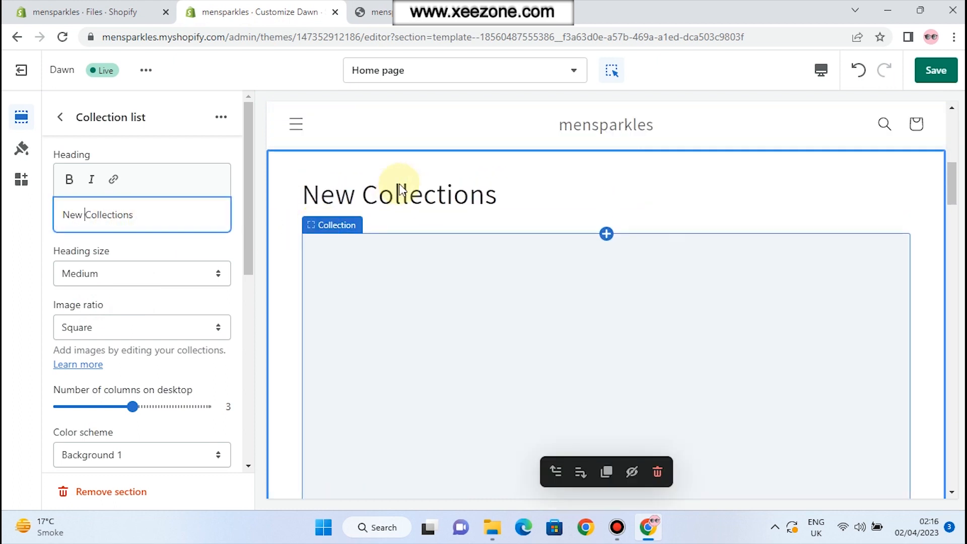
pyautogui.click(197, 274)
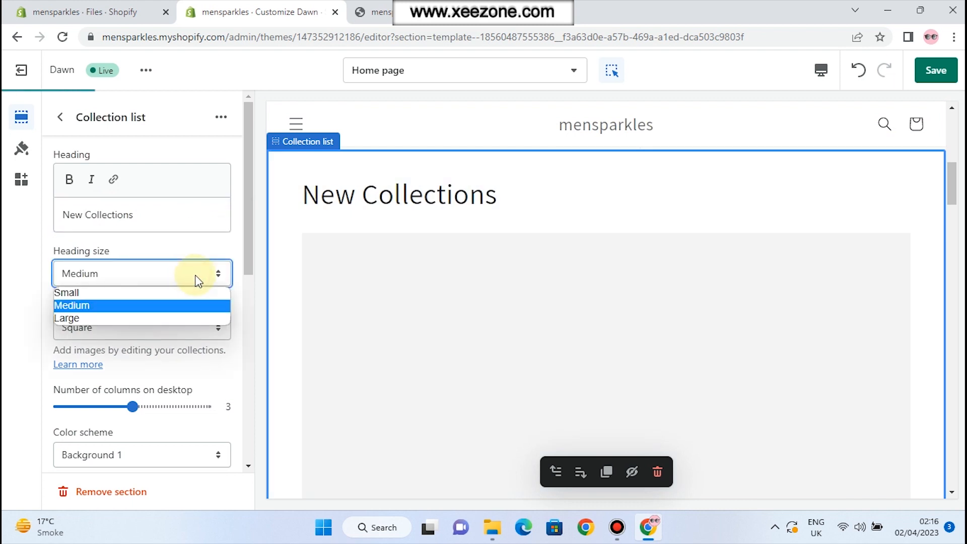
pyautogui.click(119, 293)
# Check the Collection list's image ratio options against the storefront preview, and try 4 desktop columns before restoring 3.
pyautogui.scroll(-1, 214, 311)
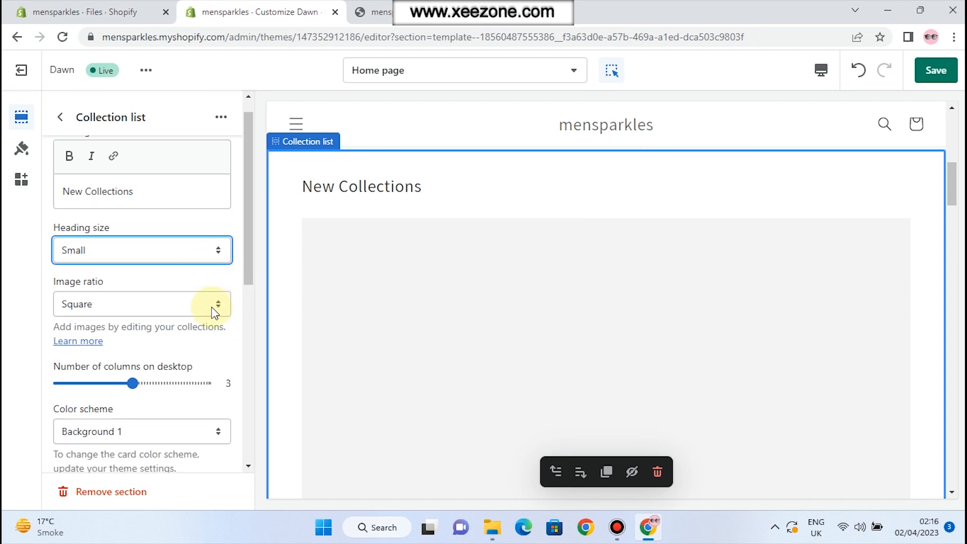
pyautogui.click(216, 297)
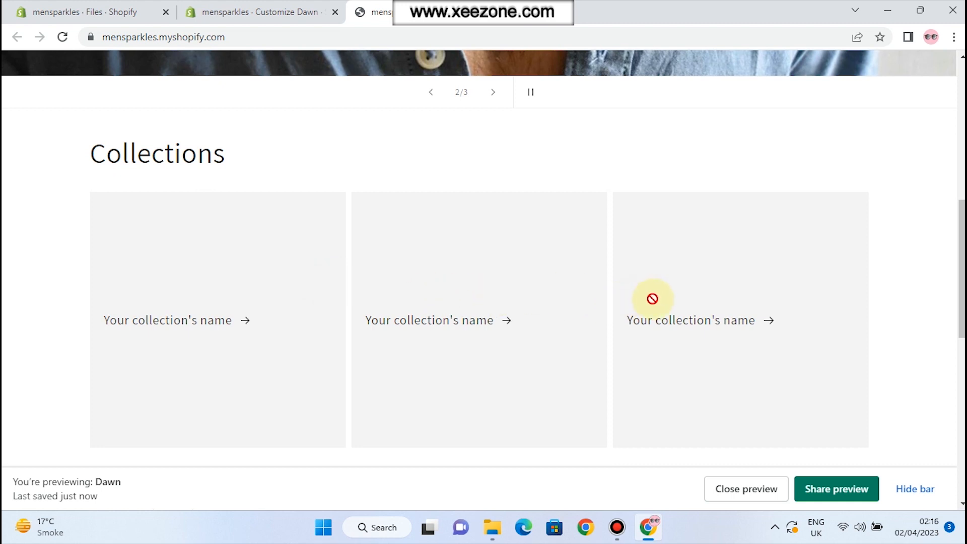
pyautogui.click(260, 11)
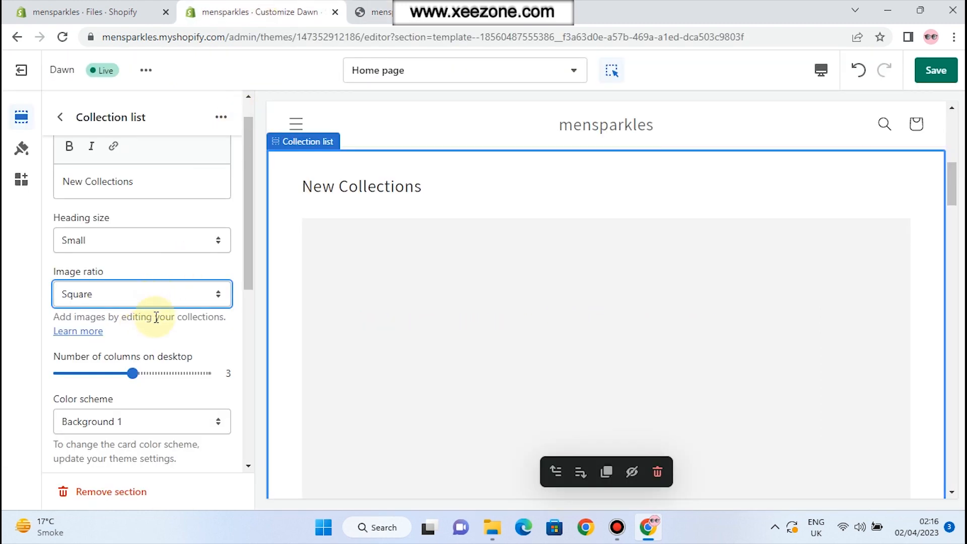
pyautogui.scroll(-2, 157, 335)
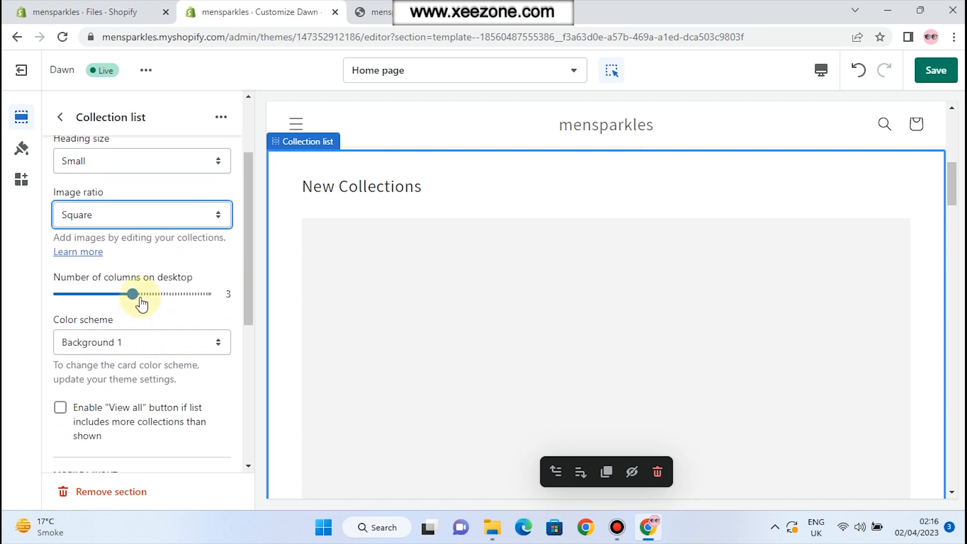
pyautogui.moveTo(139, 298); pyautogui.dragTo(153, 297)
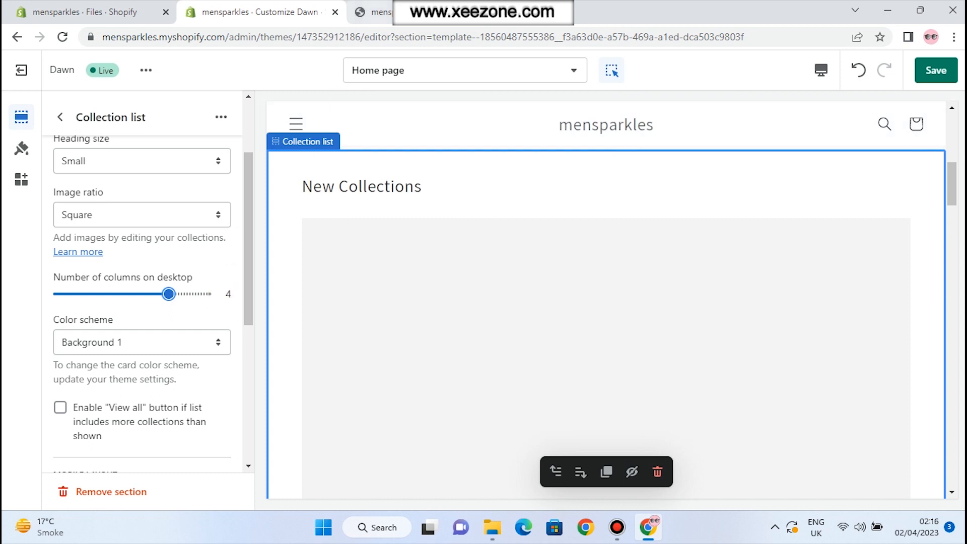
pyautogui.click(419, 12)
pyautogui.click(268, 6)
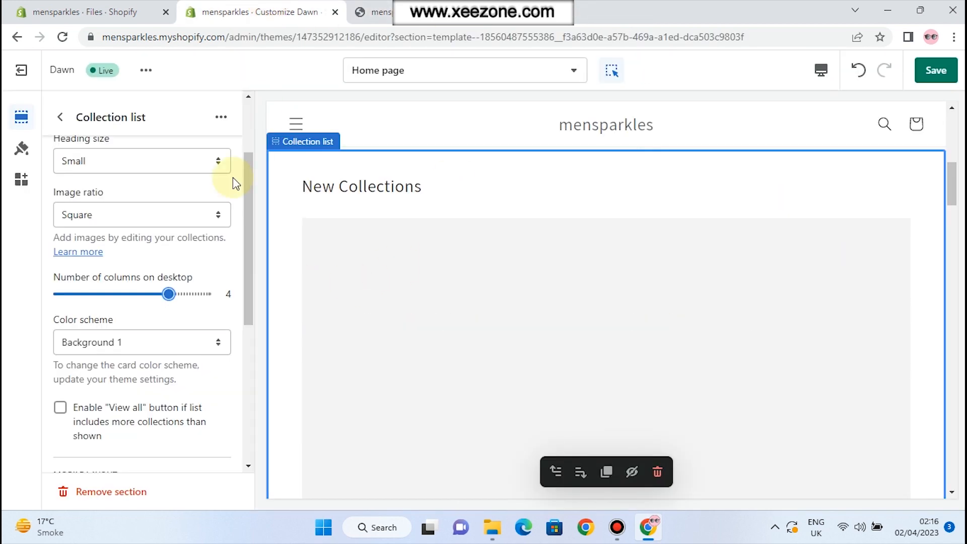
pyautogui.moveTo(166, 294); pyautogui.dragTo(132, 295)
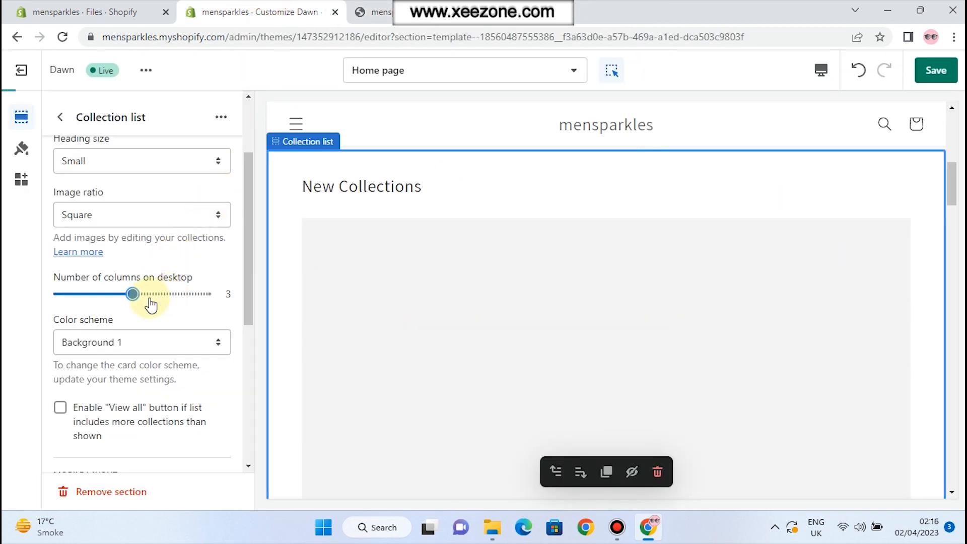
# Enable the Collection list's "View all" button, review the mobile layout and padding settings, and save the theme changes.
pyautogui.scroll(-2, 181, 319)
pyautogui.scroll(-1, 187, 277)
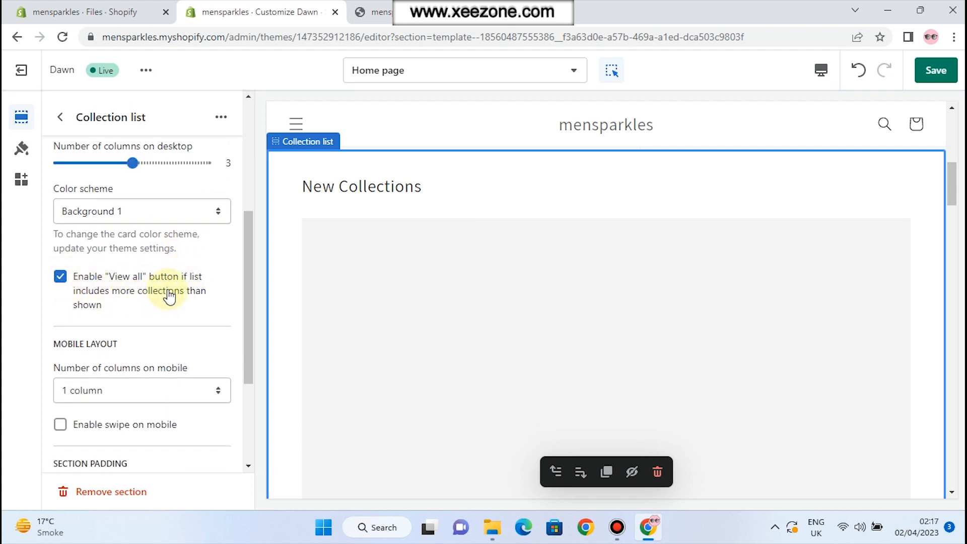
pyautogui.click(373, 12)
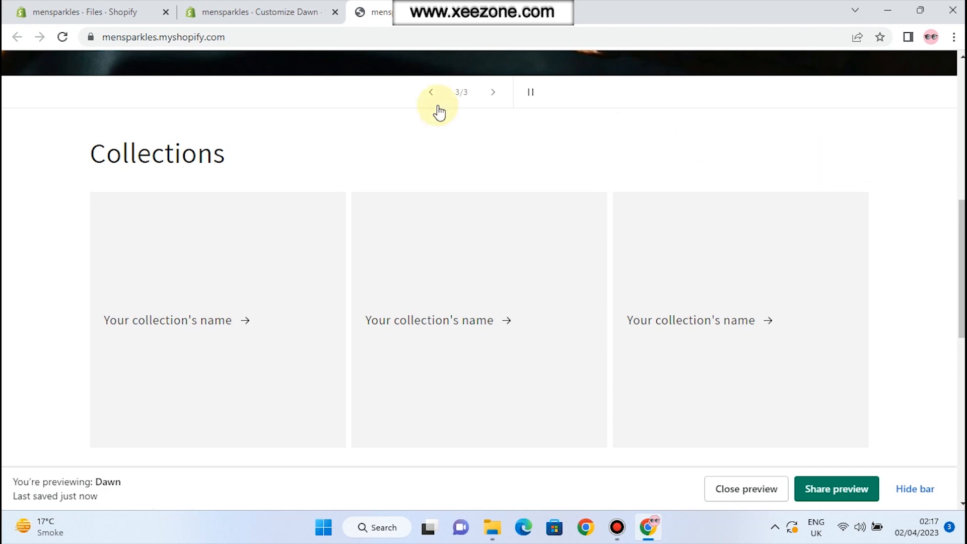
pyautogui.click(277, 14)
pyautogui.scroll(-2, 133, 302)
pyautogui.scroll(-1, 134, 303)
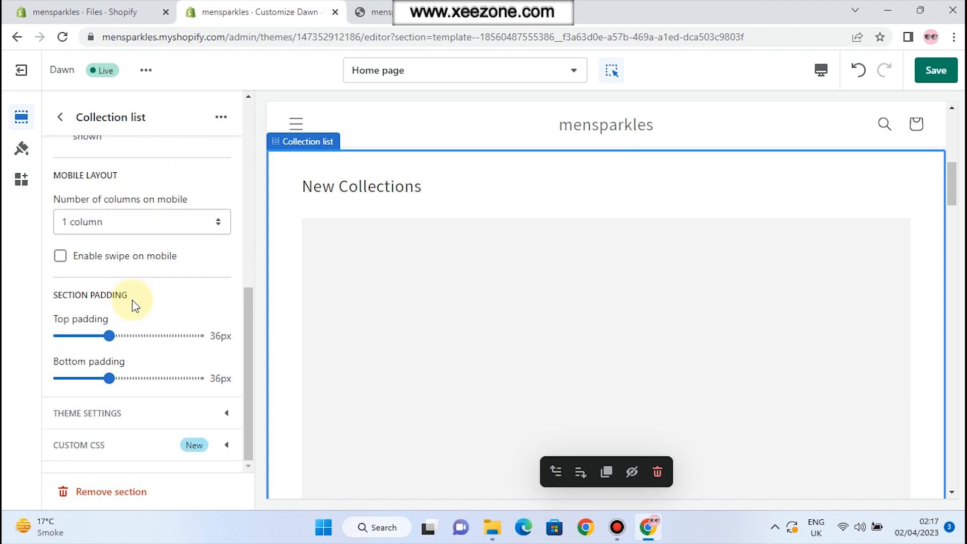
pyautogui.scroll(5, 132, 302)
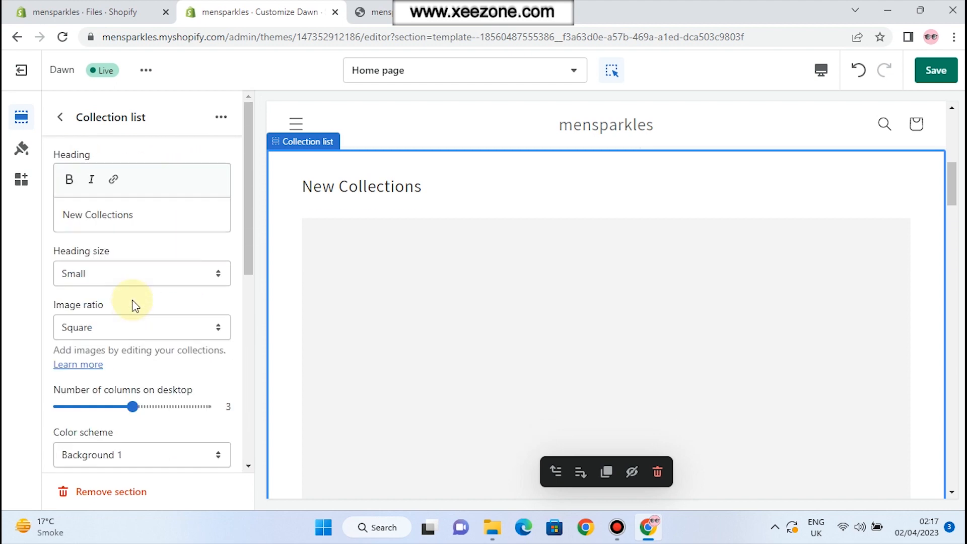
pyautogui.click(928, 70)
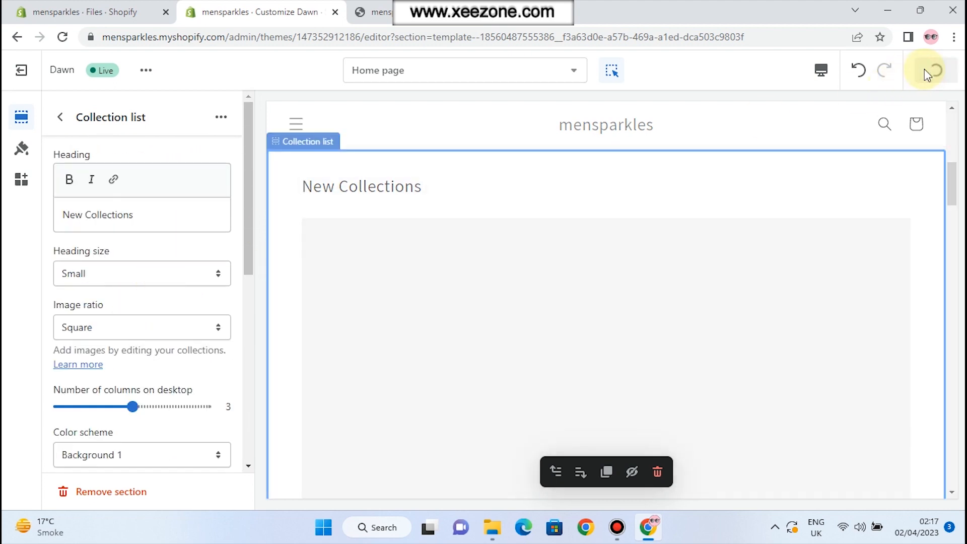
# Examine the collections available for the first Collection block, and return to the home page section list without choosing one.
pyautogui.click(59, 117)
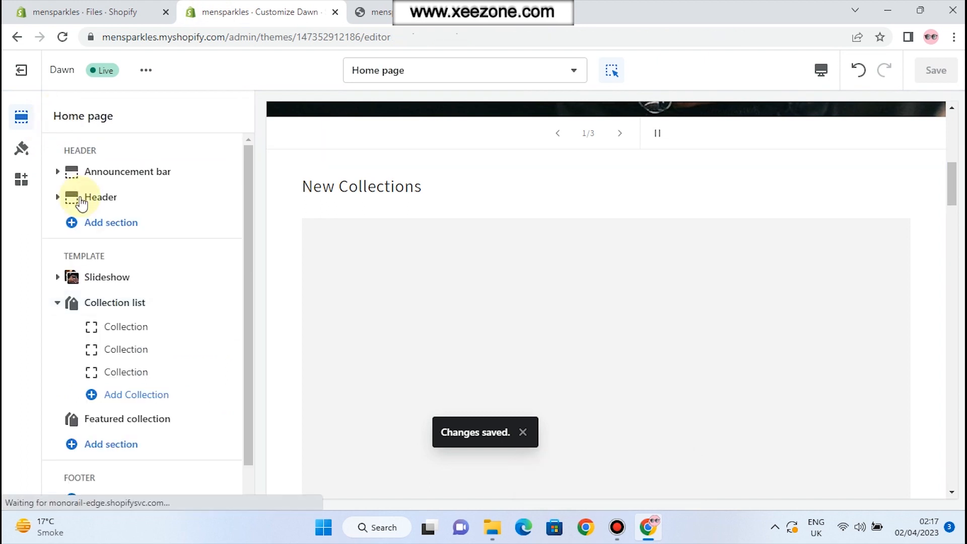
pyautogui.click(117, 328)
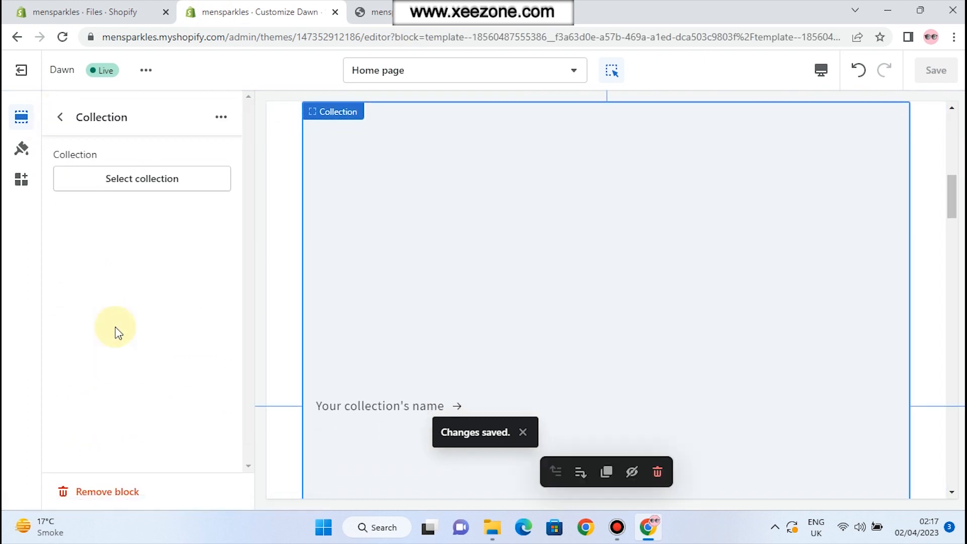
pyautogui.click(141, 190)
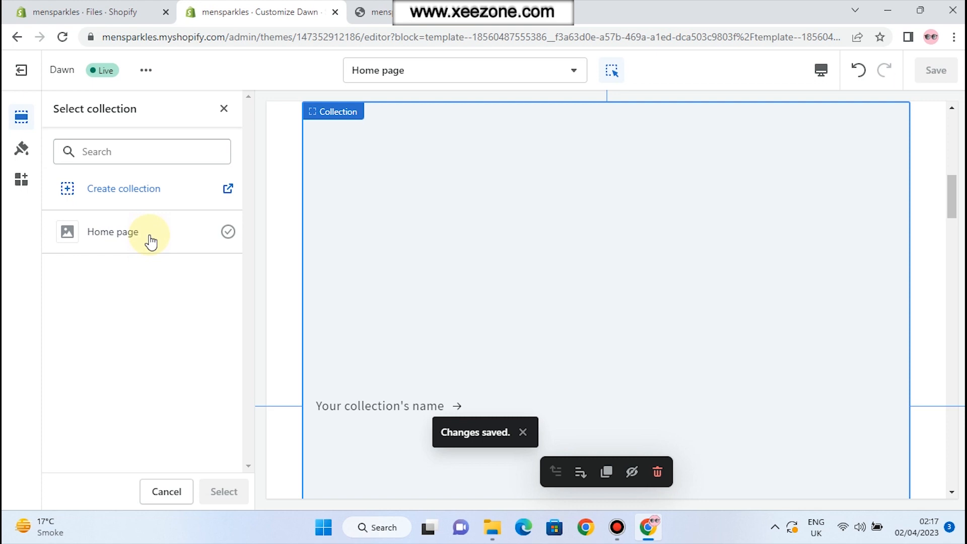
pyautogui.click(224, 109)
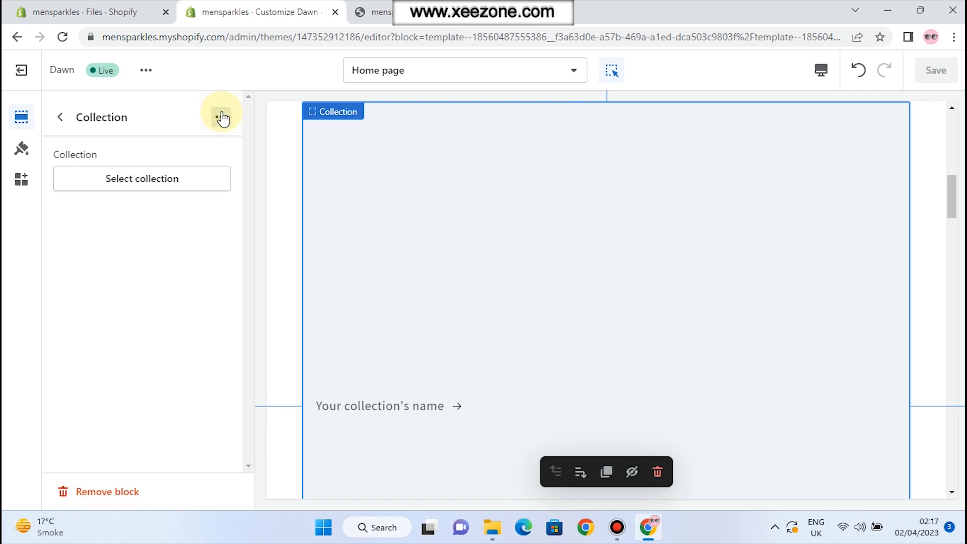
pyautogui.click(60, 117)
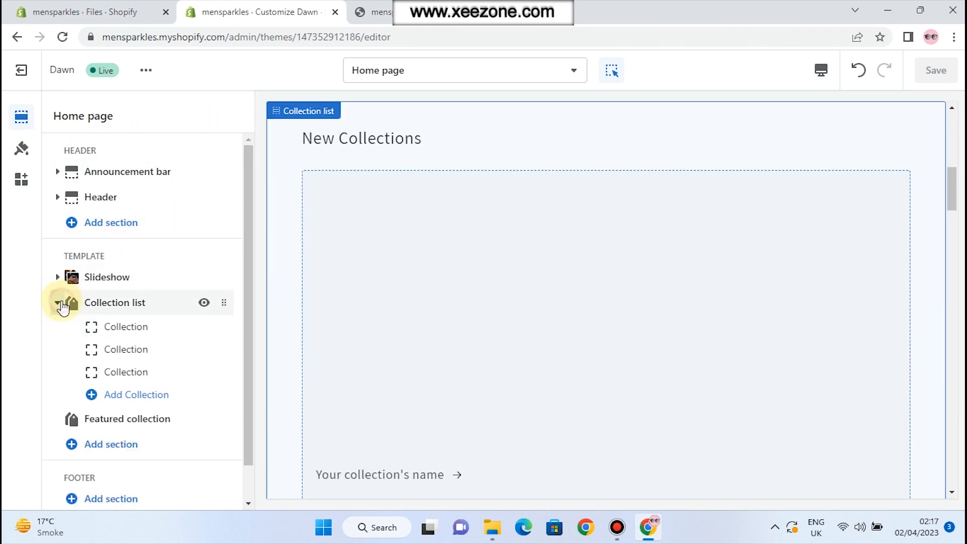
# Inspect the Featured collection section's settings in the theme editor and find its product row in the storefront preview.
pyautogui.click(60, 303)
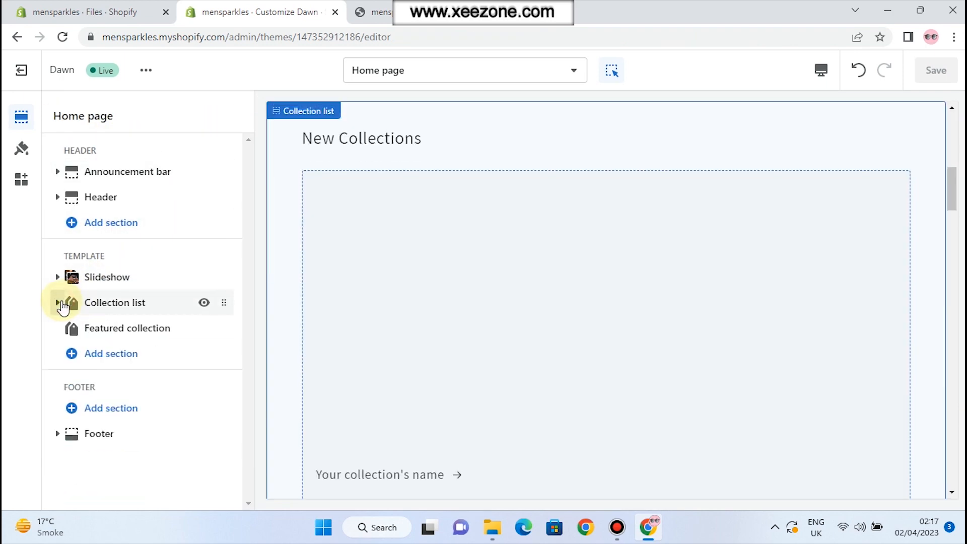
pyautogui.click(119, 334)
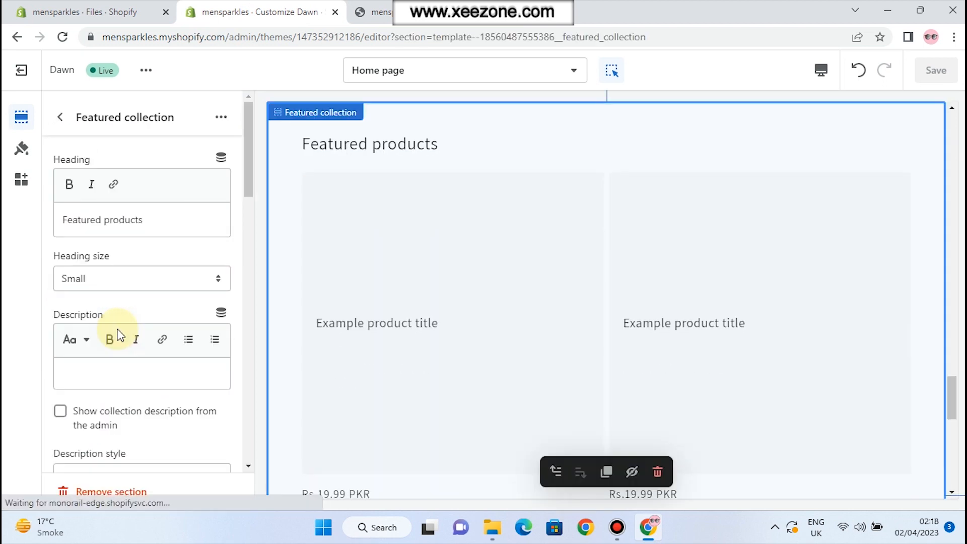
pyautogui.click(60, 117)
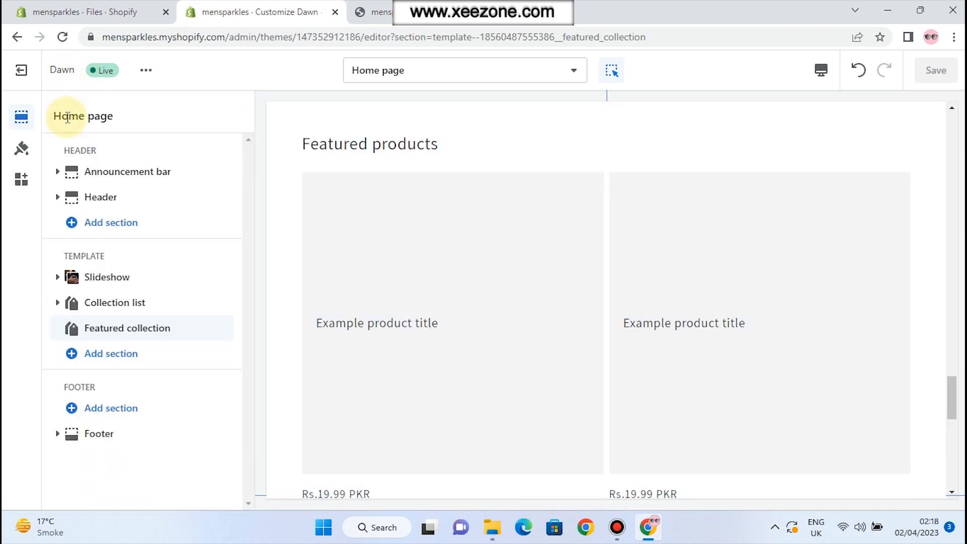
pyautogui.click(434, 14)
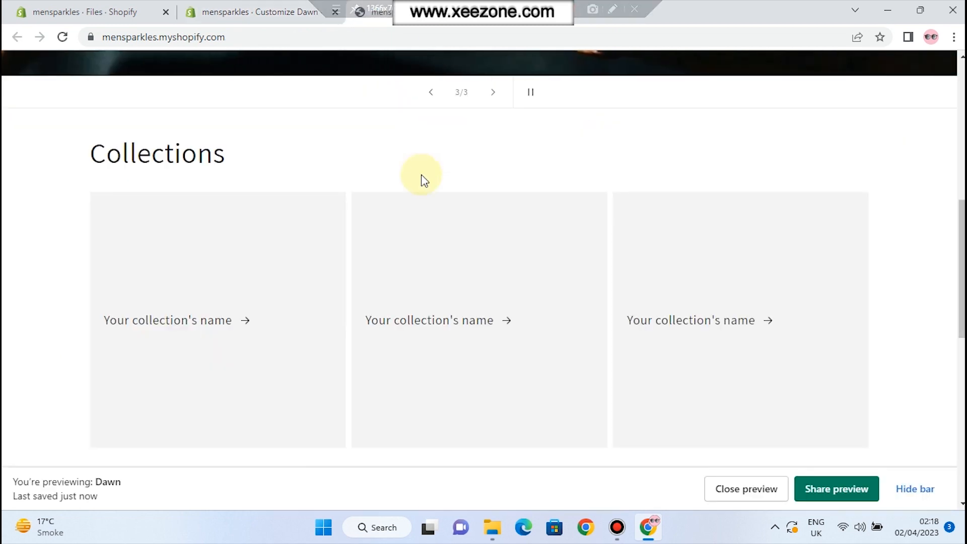
pyautogui.scroll(-3, 421, 175)
pyautogui.scroll(-4, 421, 175)
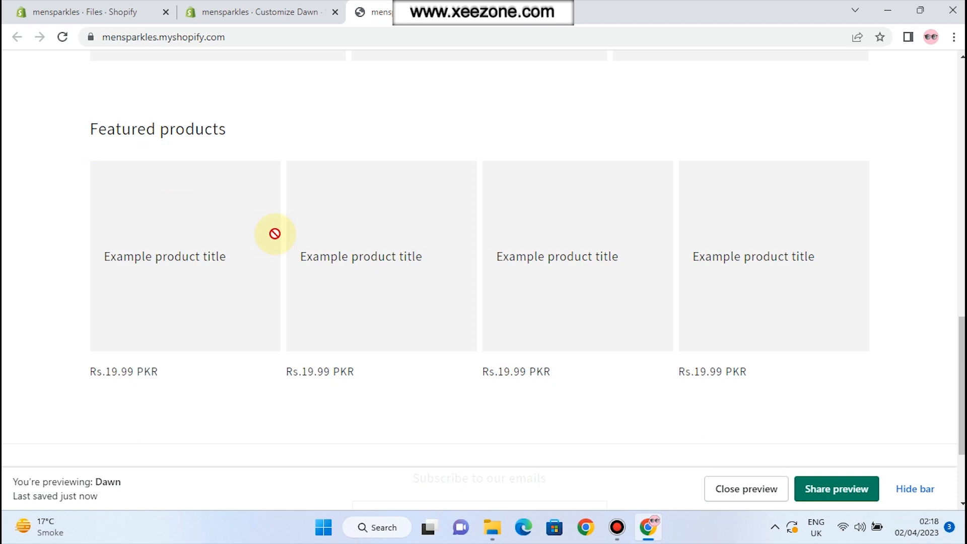
# In the theme editor, change the Featured collection section's heading to "Rings" and save the theme changes.
pyautogui.click(259, 11)
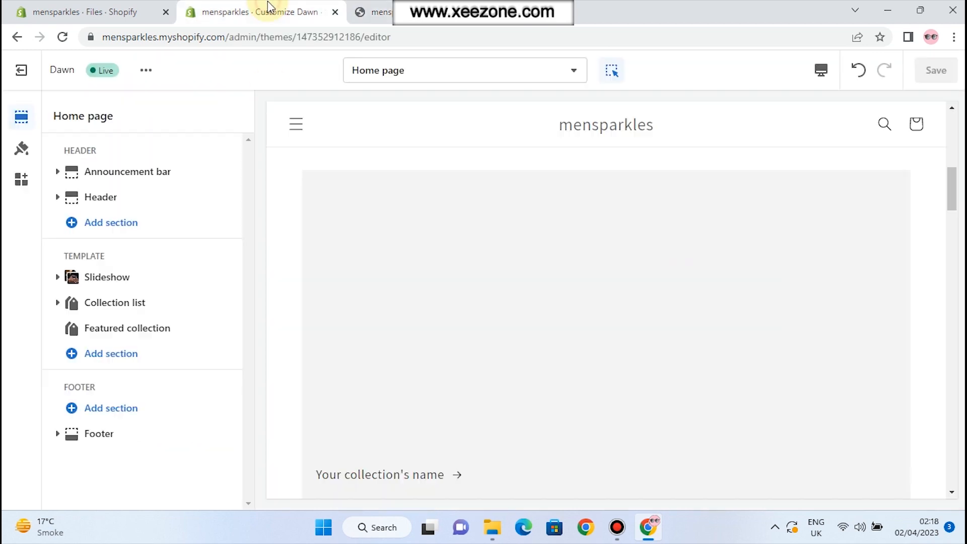
pyautogui.click(123, 328)
pyautogui.click(111, 336)
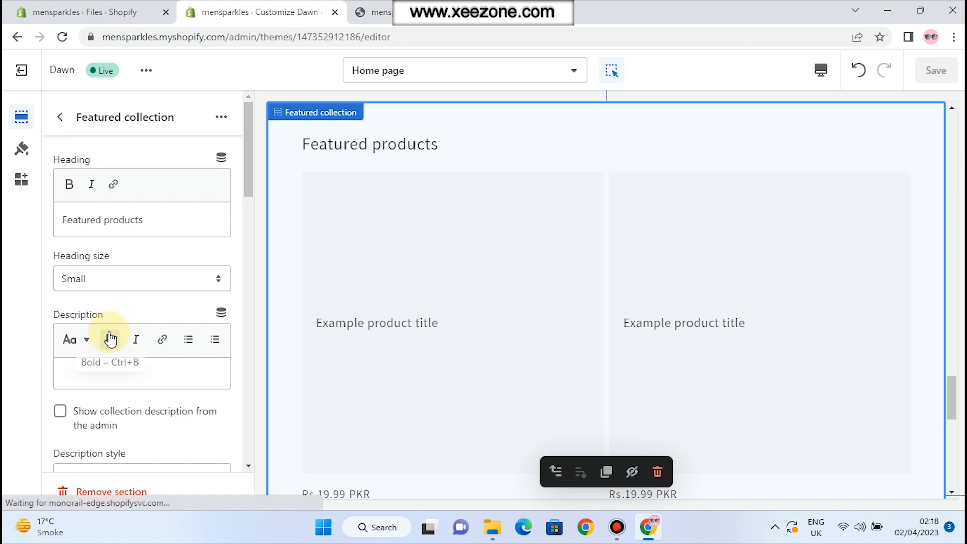
pyautogui.moveTo(147, 220); pyautogui.dragTo(63, 222)
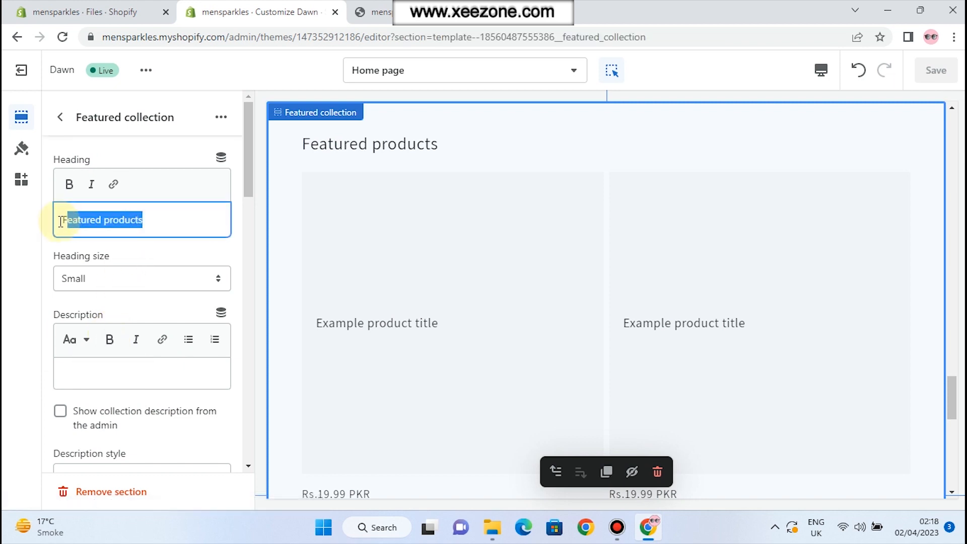
pyautogui.press('BackSpace')
pyautogui.write('R')
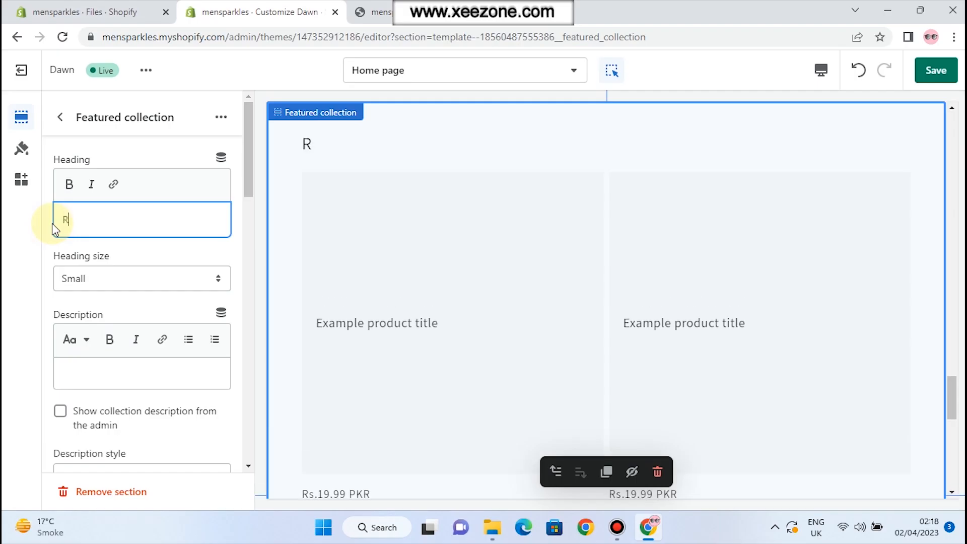
pyautogui.write('ings')
pyautogui.click(60, 117)
pyautogui.click(936, 71)
# Reload the storefront preview and check the Featured collection section's new heading.
pyautogui.click(373, 11)
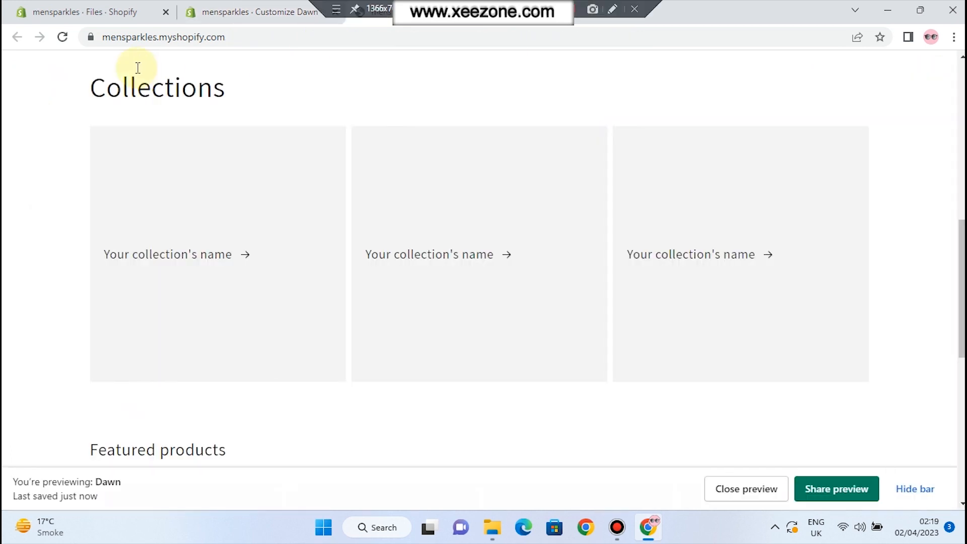
pyautogui.click(63, 38)
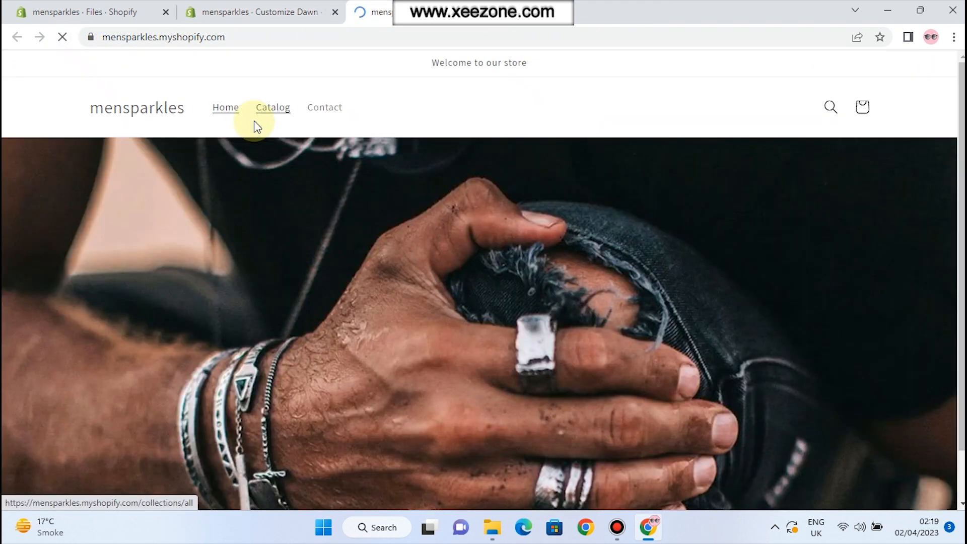
pyautogui.scroll(-4, 325, 229)
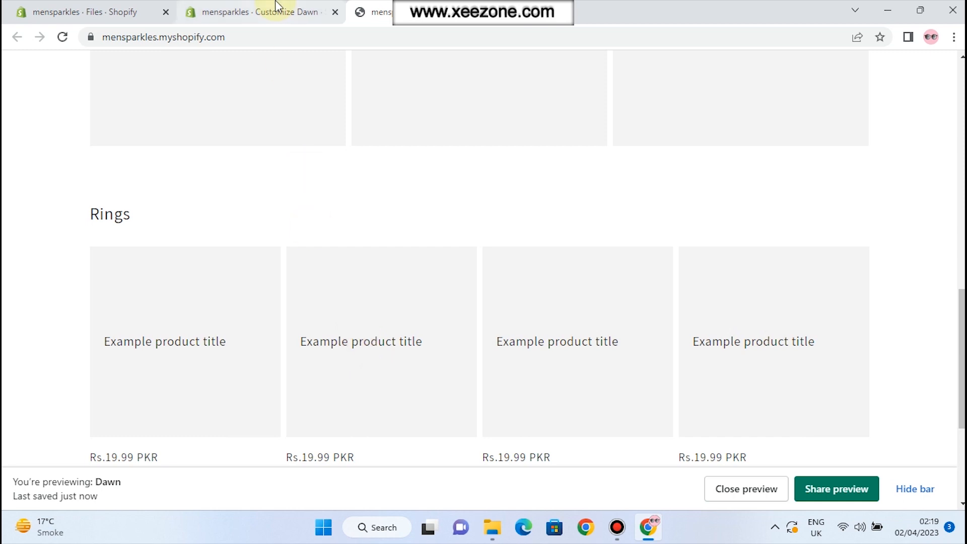
# Back in the theme editor, add two more Featured collection sections to the home page template below the Rings section.
pyautogui.click(236, 12)
pyautogui.click(100, 359)
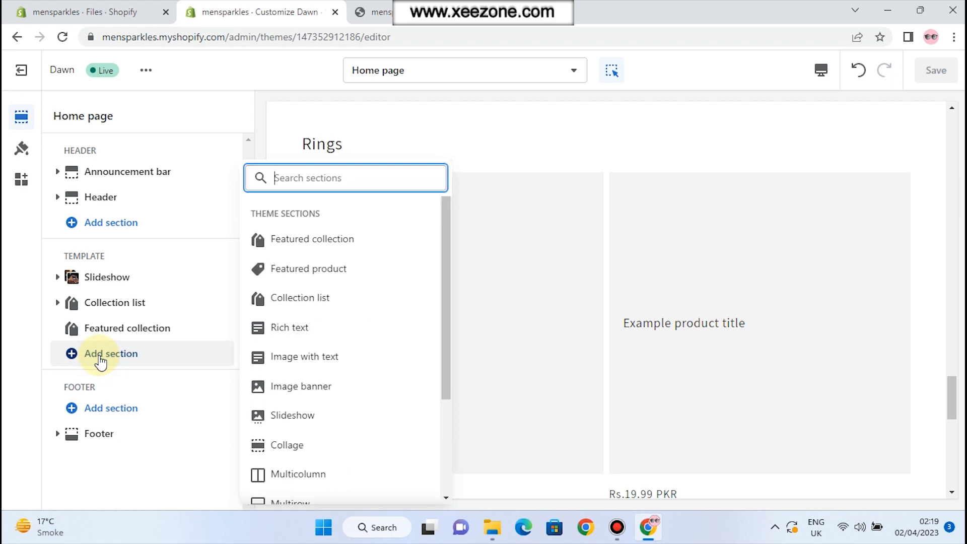
pyautogui.click(305, 255)
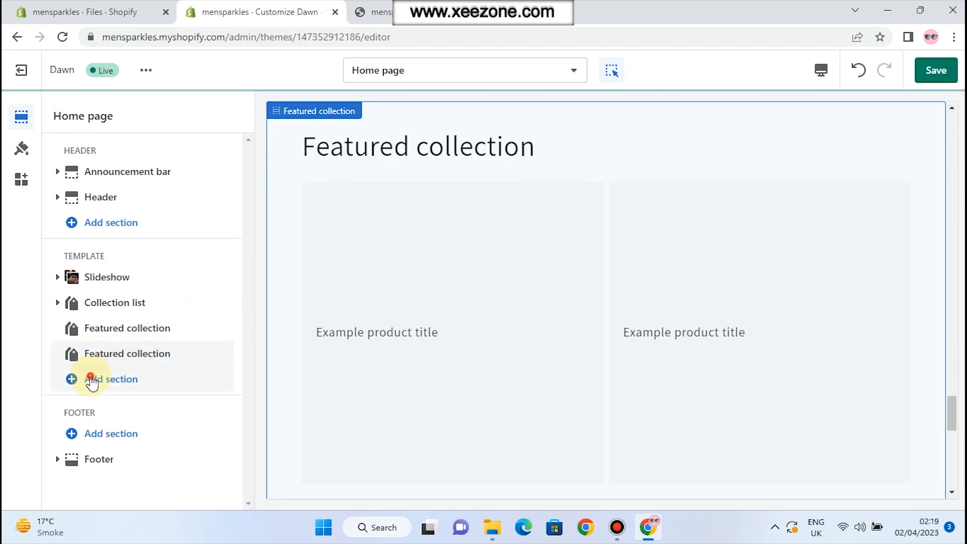
pyautogui.click(115, 380)
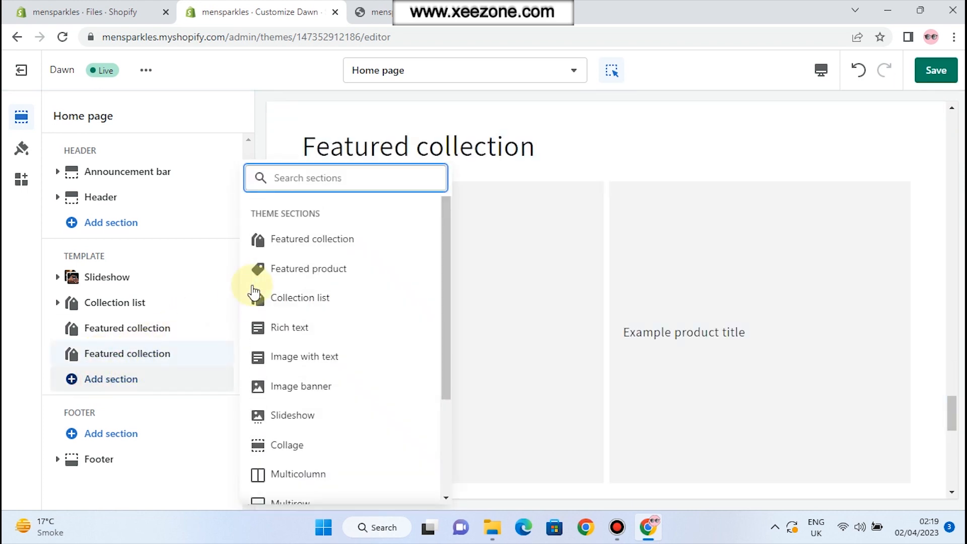
pyautogui.click(295, 247)
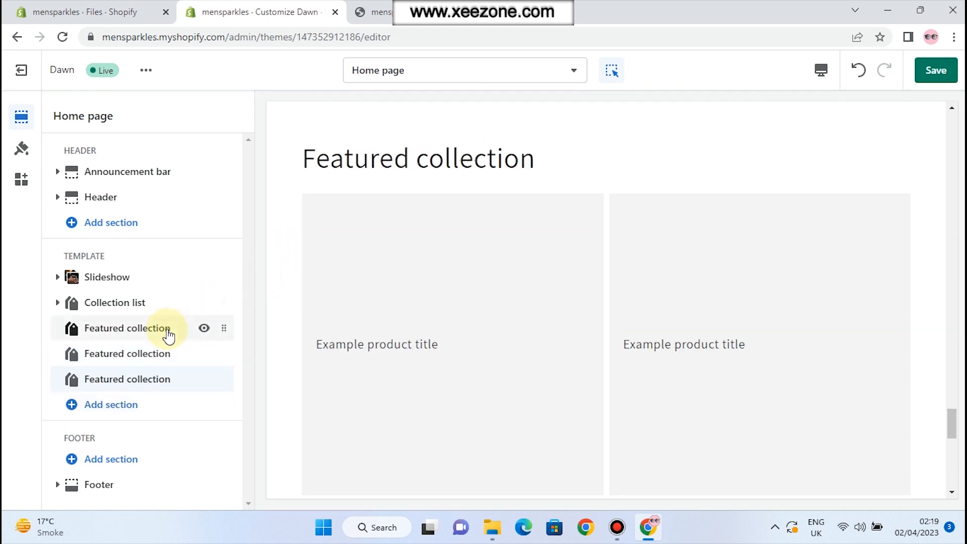
# Change the second Featured collection section's heading to "Necklace" and return to the home page section list.
pyautogui.click(133, 358)
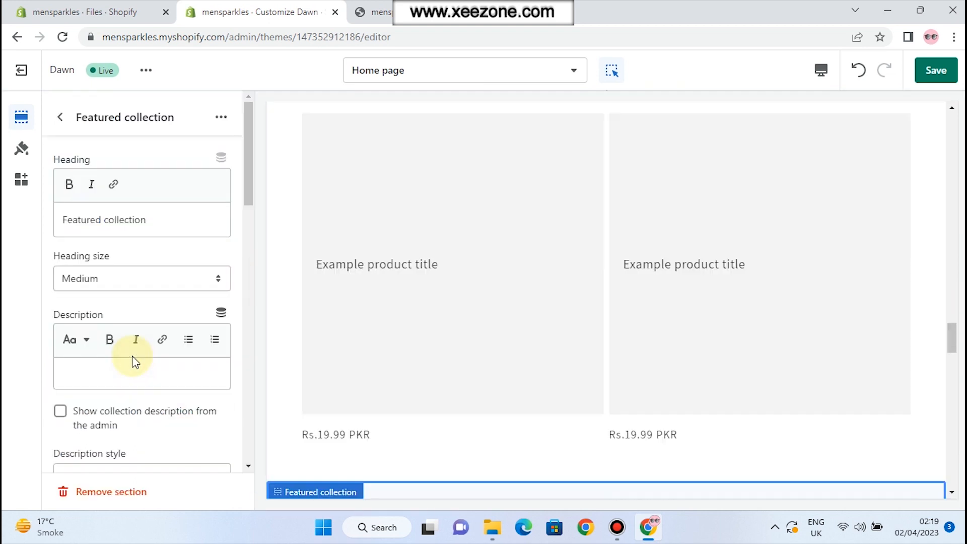
pyautogui.moveTo(153, 221); pyautogui.dragTo(52, 222)
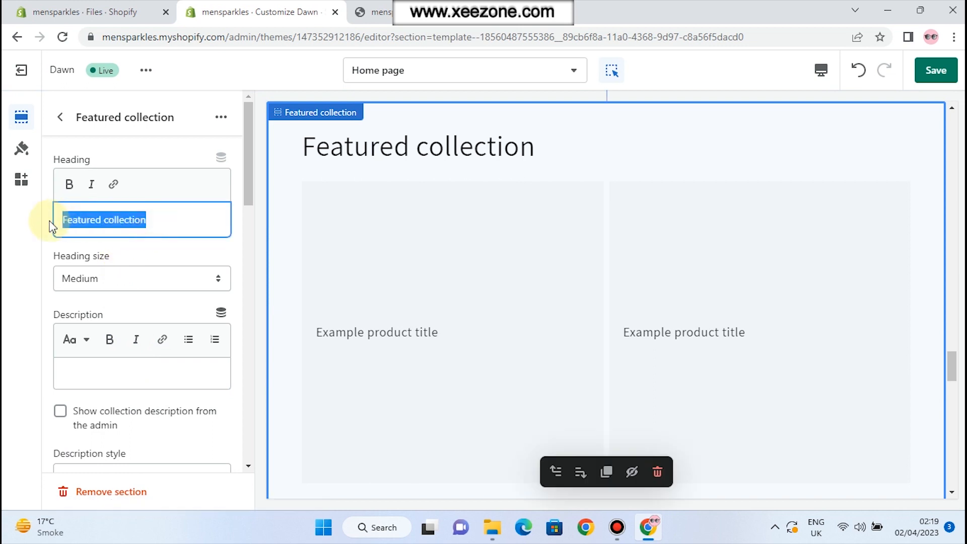
pyautogui.press('BackSpace')
pyautogui.write('Necklace')
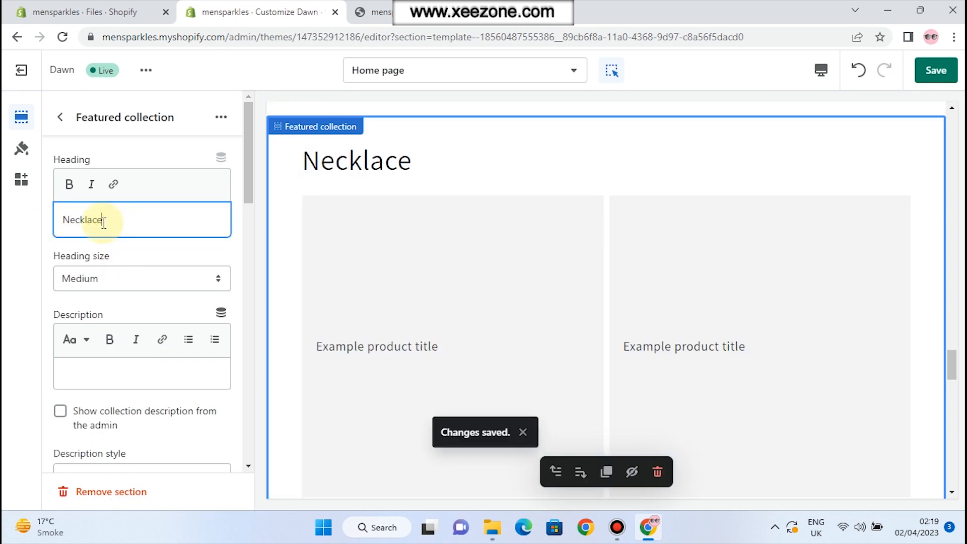
pyautogui.scroll(-3, 103, 222)
pyautogui.click(60, 117)
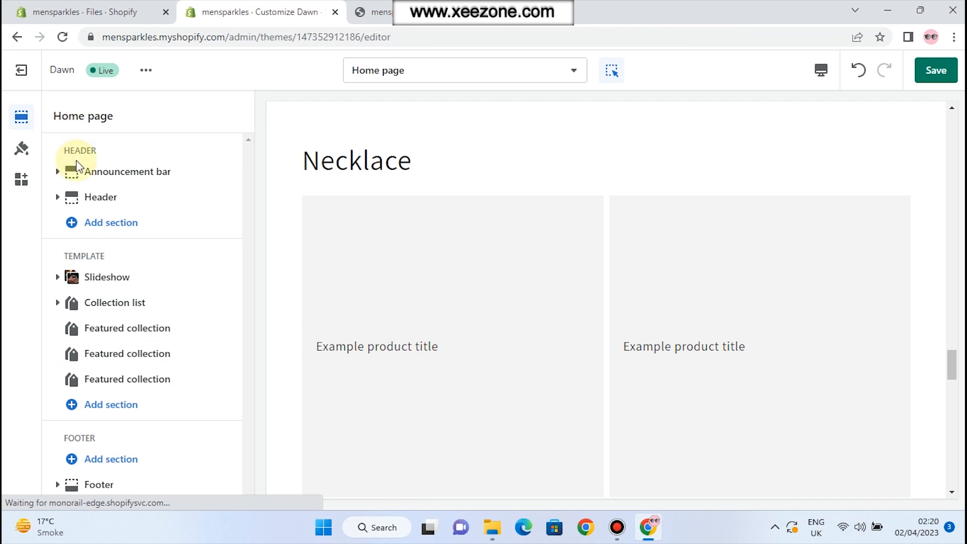
# Change the third Featured collection section's heading to "Bracelets" and save the theme changes.
pyautogui.click(139, 387)
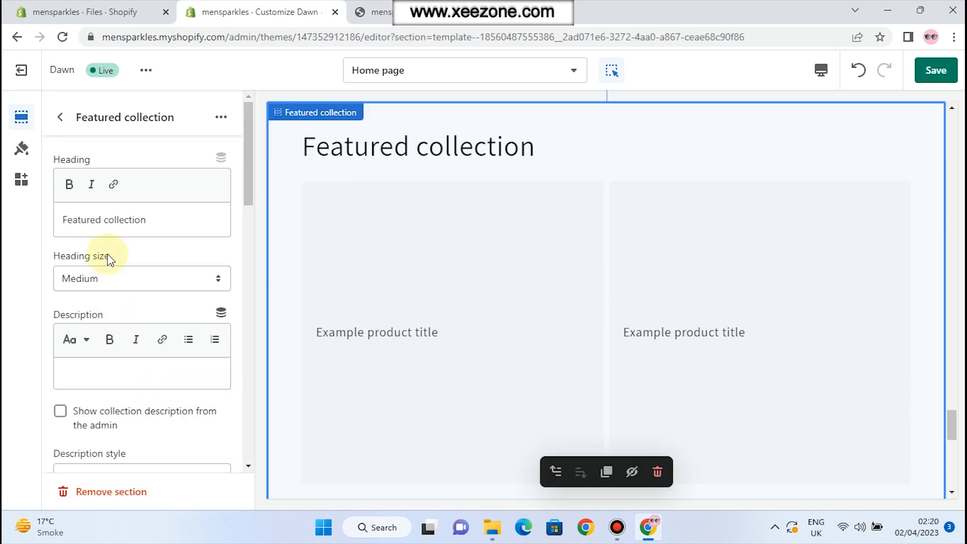
pyautogui.moveTo(153, 219); pyautogui.dragTo(55, 221)
pyautogui.press('BackSpace')
pyautogui.write('Bracelets')
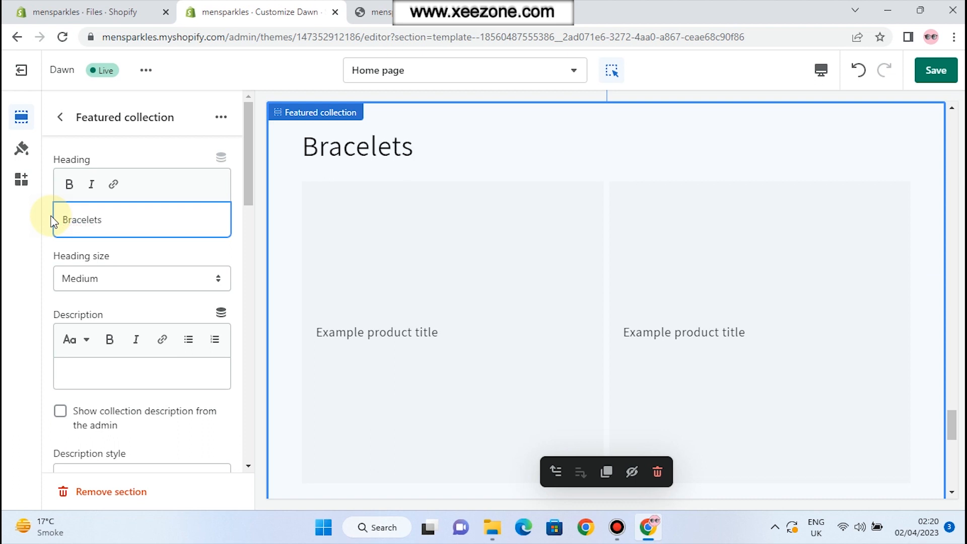
pyautogui.scroll(-5, 54, 222)
pyautogui.click(59, 117)
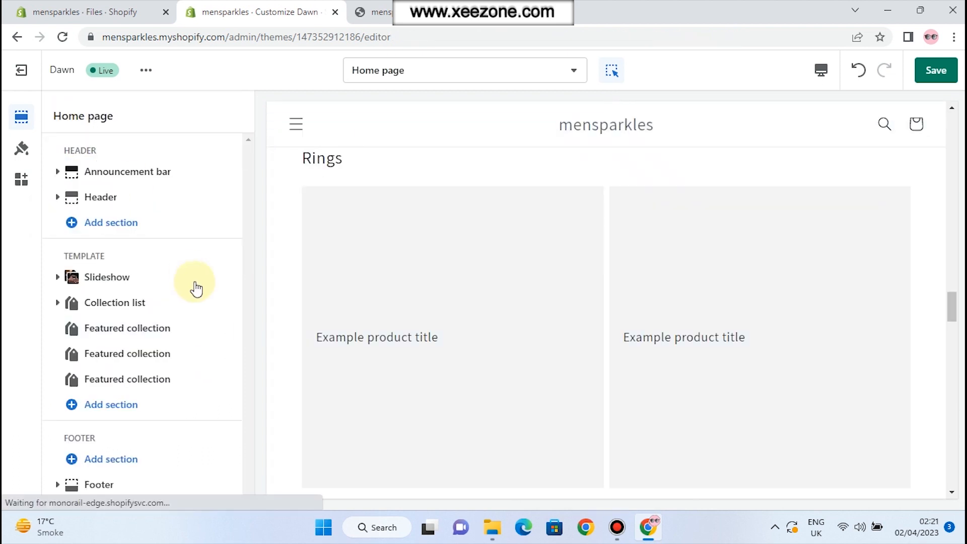
pyautogui.click(936, 70)
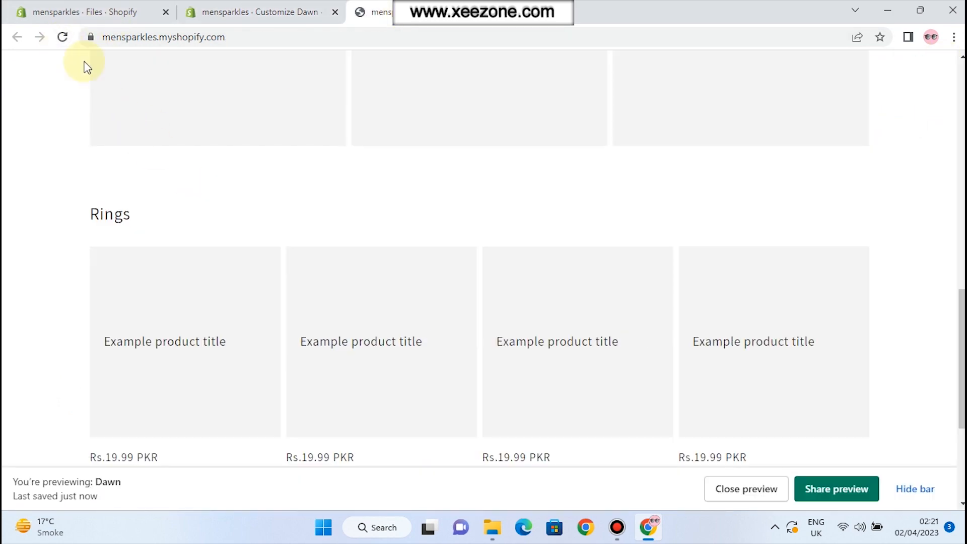
# Reload the storefront preview and review the home page from New Collections through Rings, Necklace and Bracelets down to the footer.
pyautogui.click(62, 37)
pyautogui.scroll(10, 233, 169)
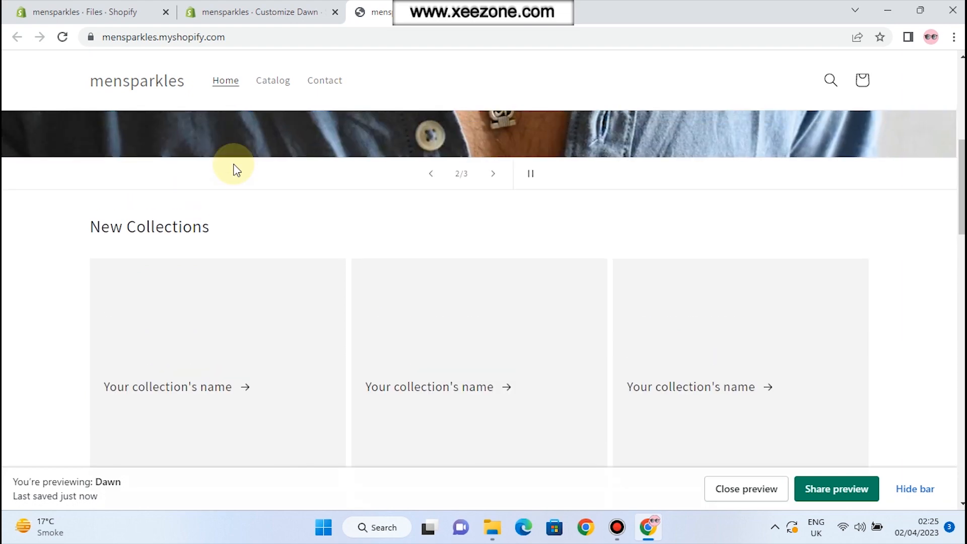
pyautogui.scroll(-4, 234, 164)
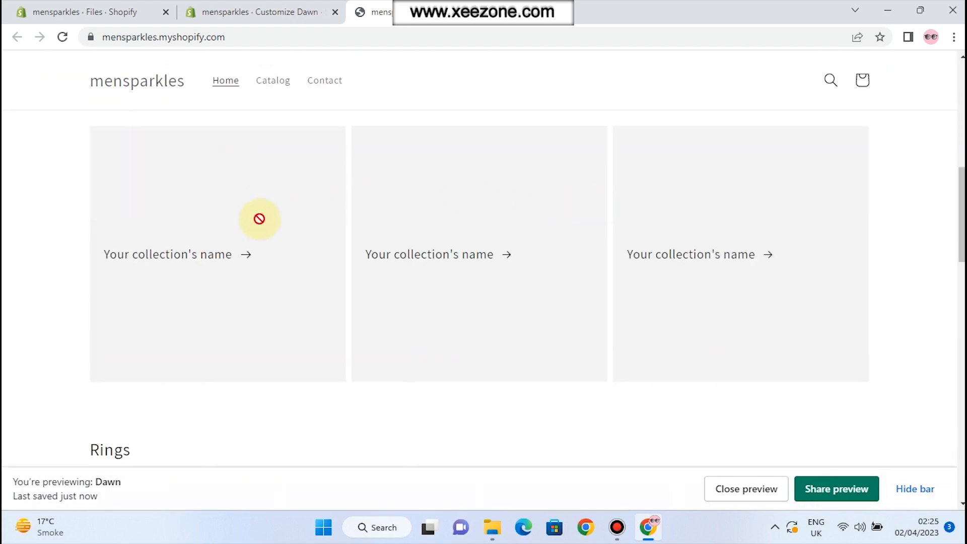
pyautogui.scroll(-1, 260, 219)
pyautogui.scroll(-3, 260, 219)
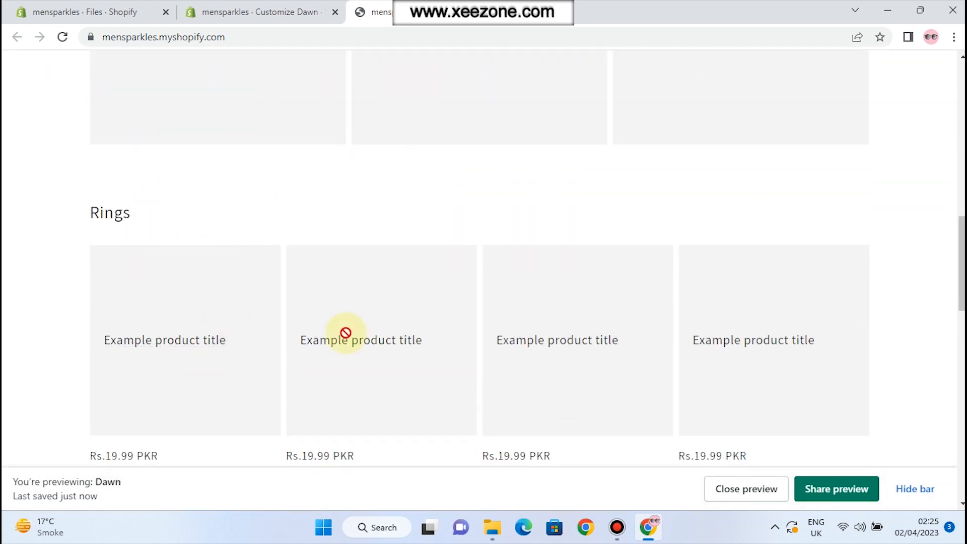
pyautogui.scroll(-5, 580, 319)
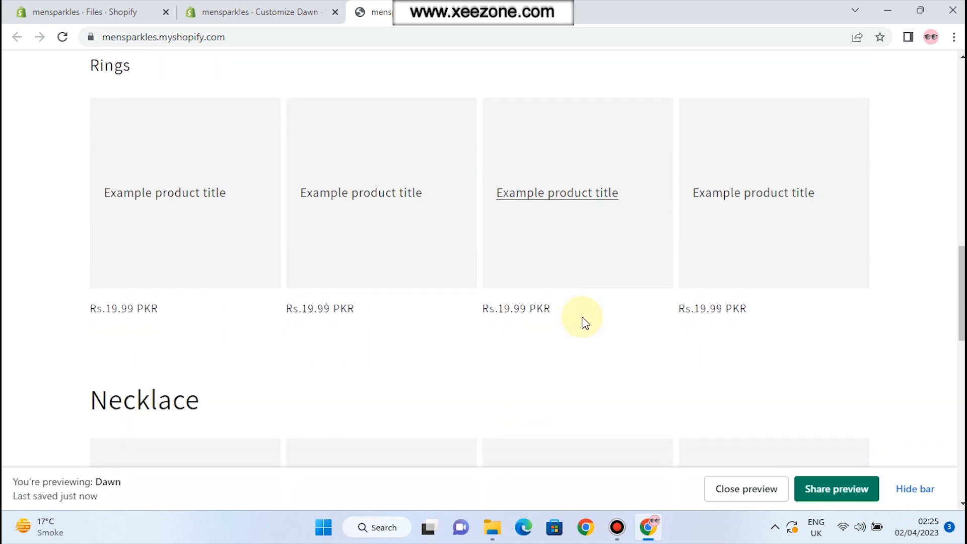
pyautogui.scroll(-6, 296, 317)
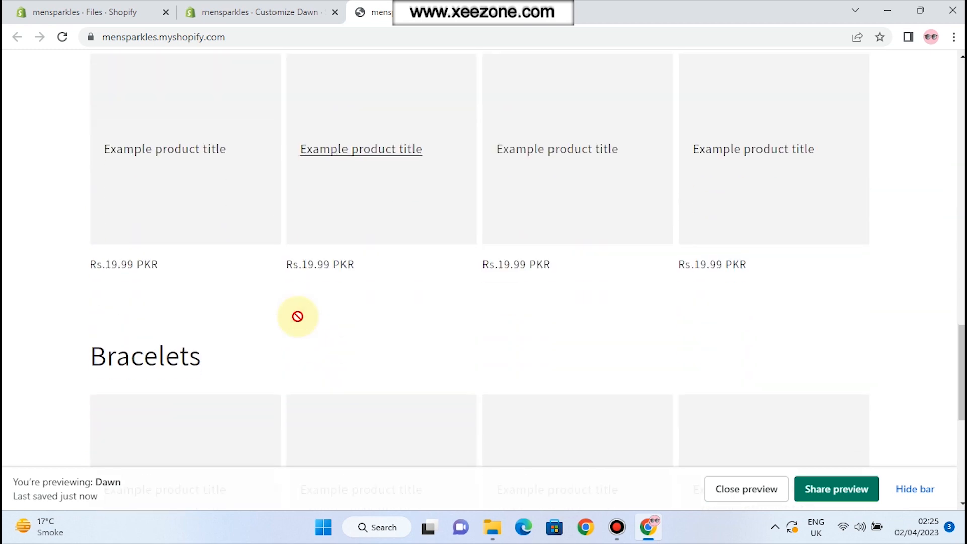
pyautogui.scroll(-6, 297, 316)
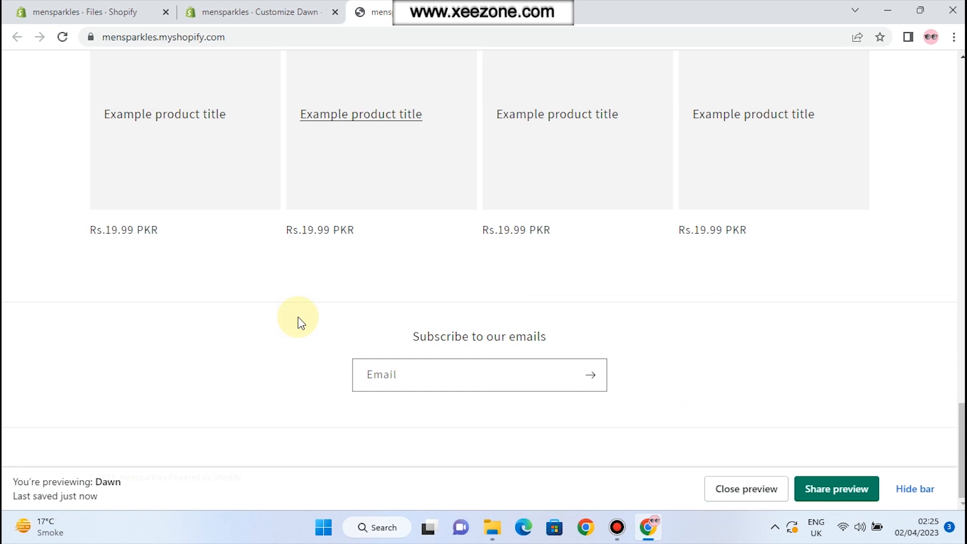
# In the theme editor, browse the theme sections that can be added to the home page template, and close the list without adding any.
pyautogui.click(224, 10)
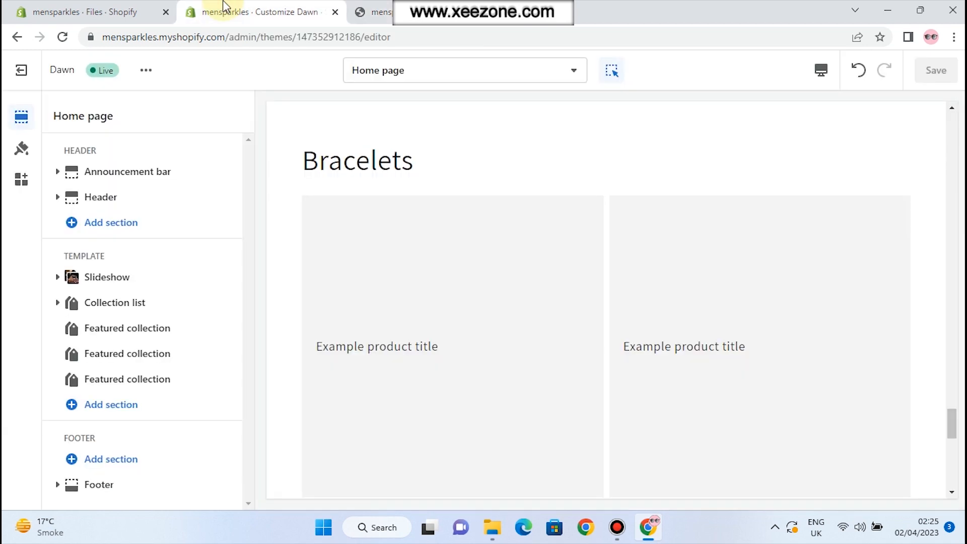
pyautogui.click(120, 411)
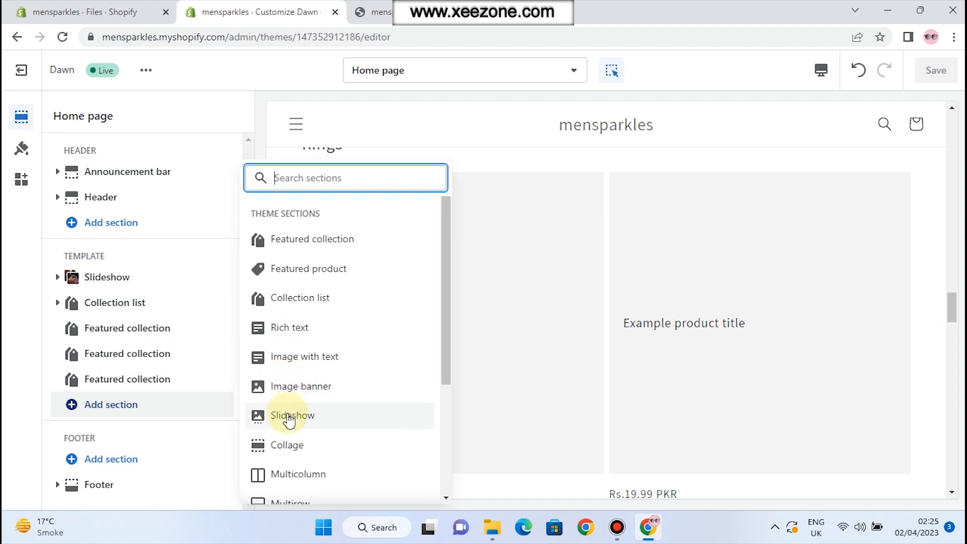
pyautogui.scroll(-3, 287, 456)
pyautogui.scroll(3, 287, 456)
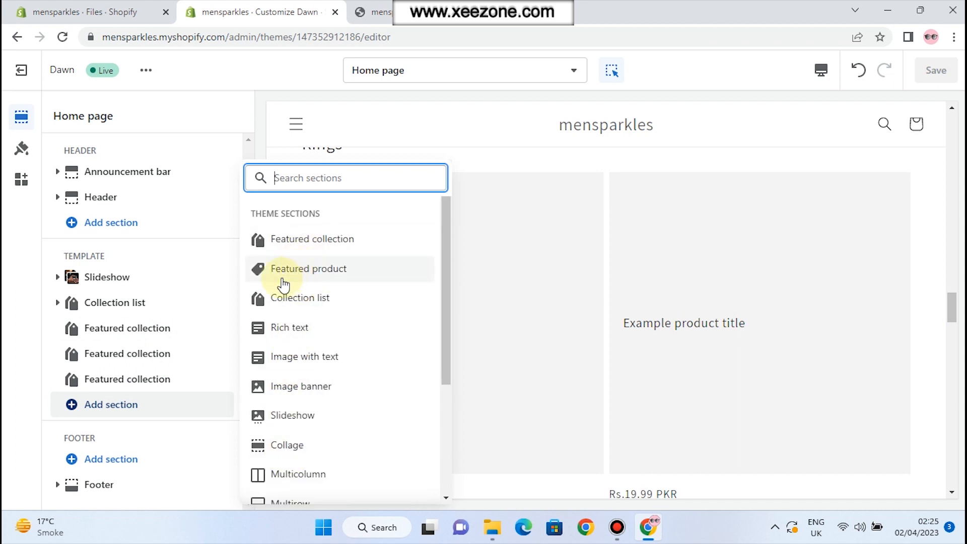
pyautogui.click(194, 416)
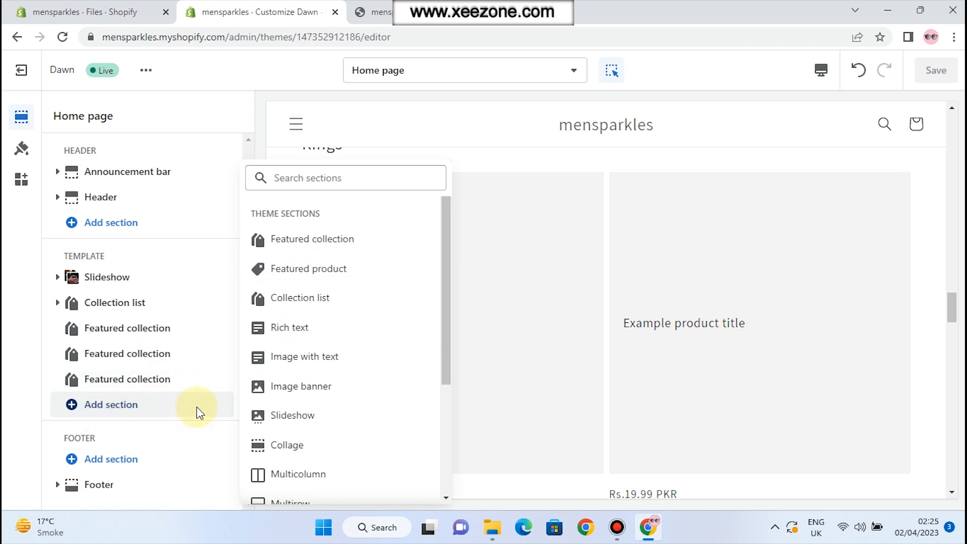
pyautogui.click(164, 252)
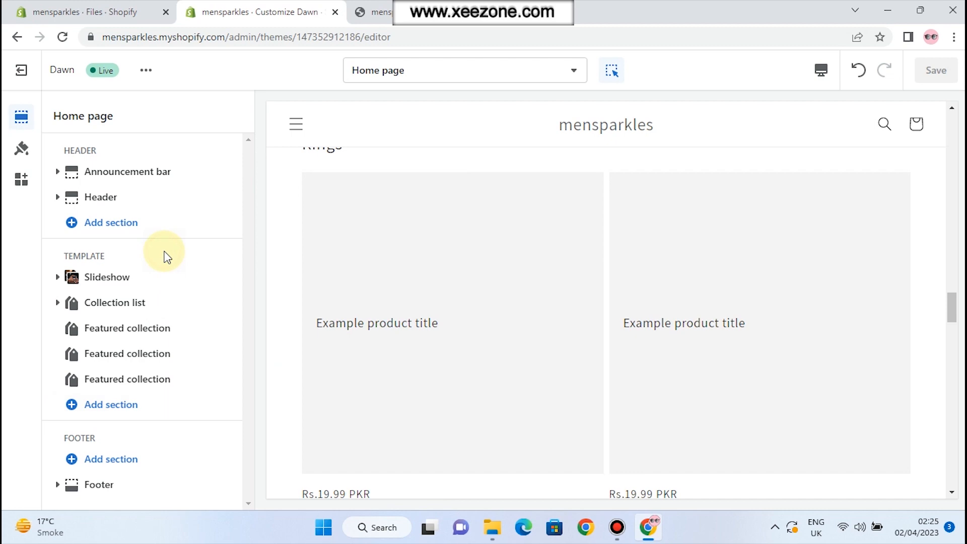
# Open the Footer section's settings and toggle its email signup off and back on to compare the footer preview.
pyautogui.moveTo(218, 276)
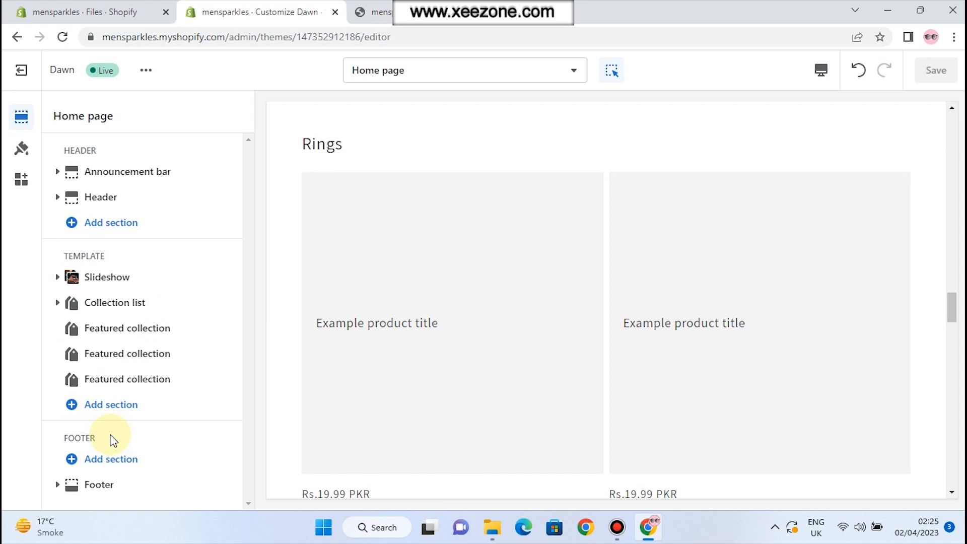
pyautogui.click(95, 484)
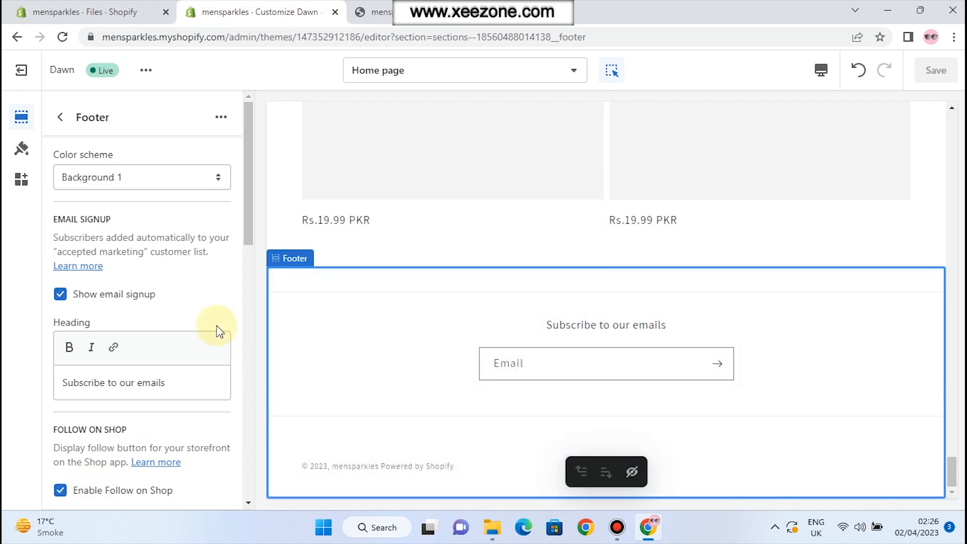
pyautogui.click(60, 295)
pyautogui.click(61, 296)
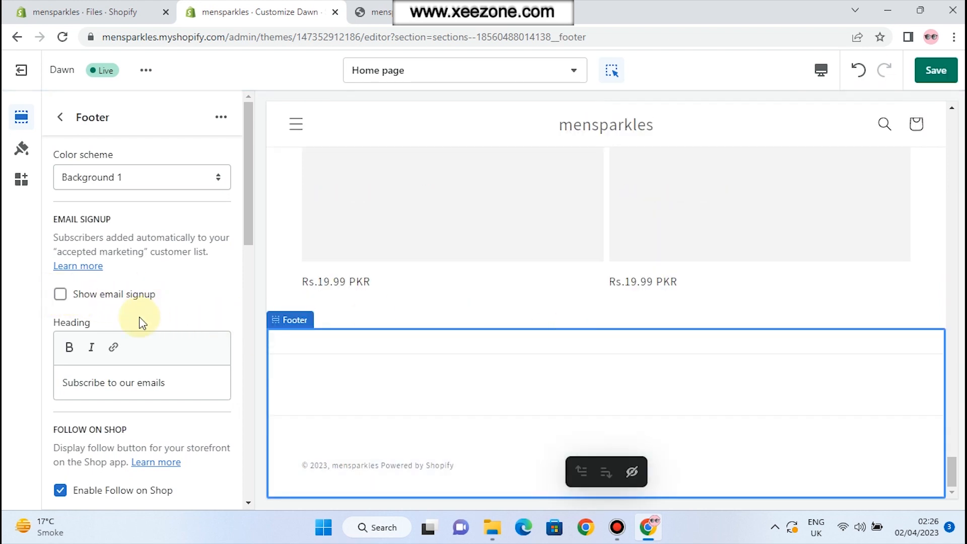
pyautogui.click(62, 295)
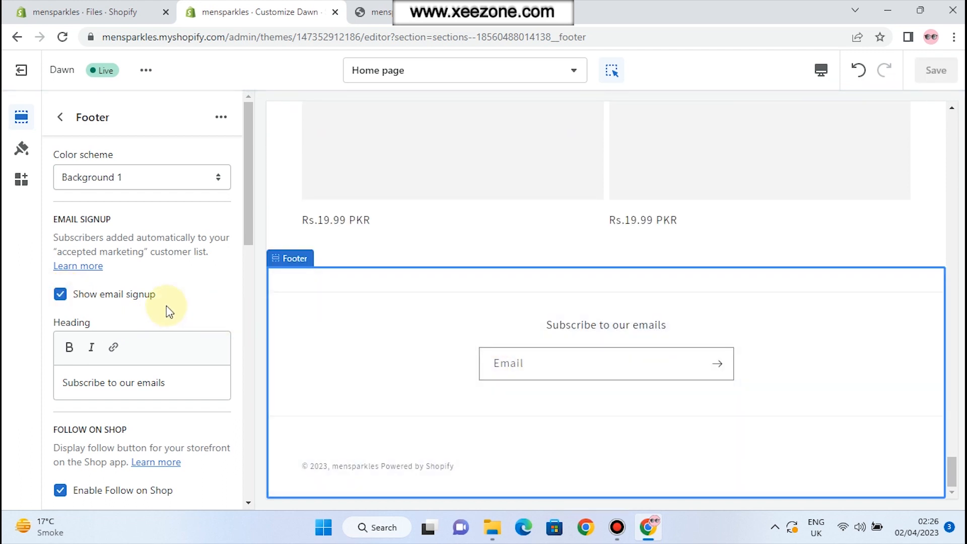
# Review the Footer's Follow on Shop, social media icons, country/region selector, language selector and payment icon options.
pyautogui.scroll(-4, 168, 311)
pyautogui.scroll(-3, 166, 312)
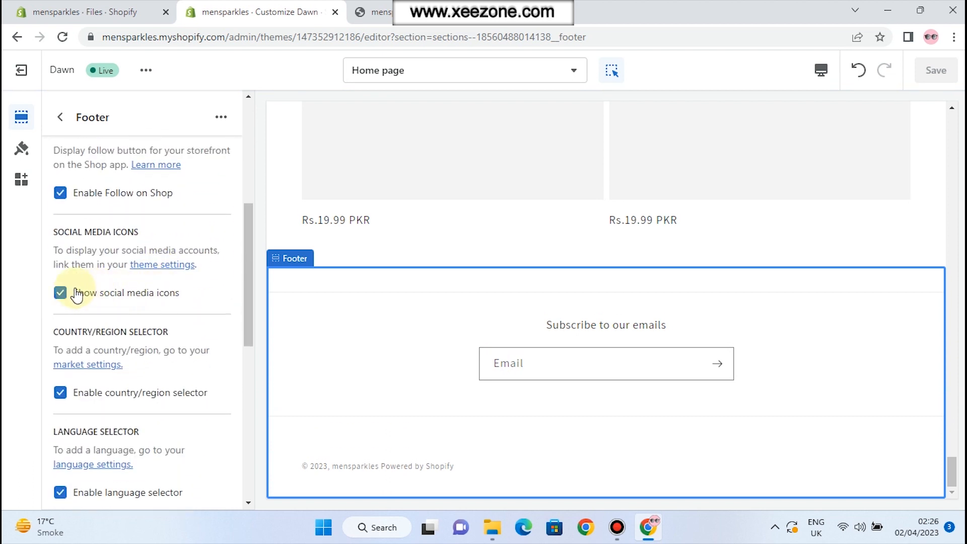
pyautogui.scroll(-2, 109, 295)
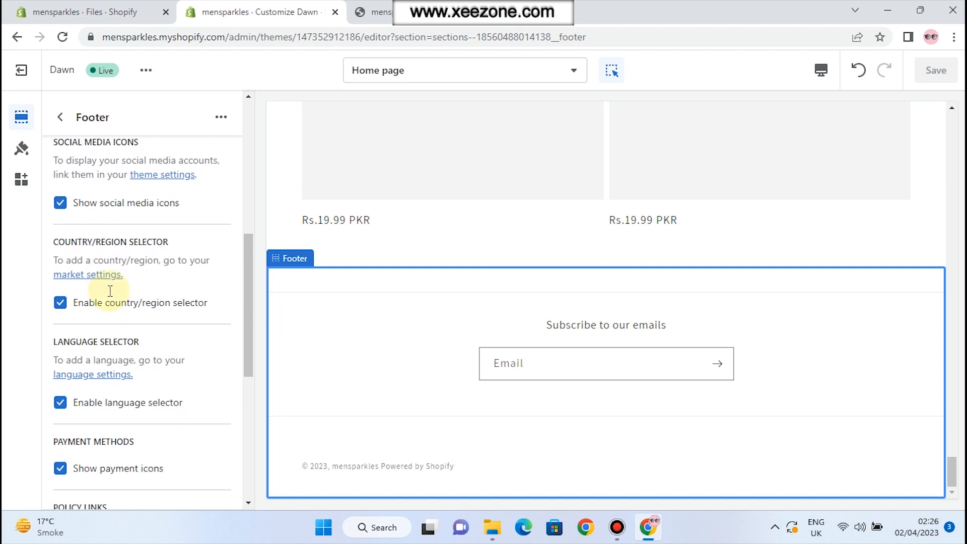
pyautogui.scroll(1, 109, 290)
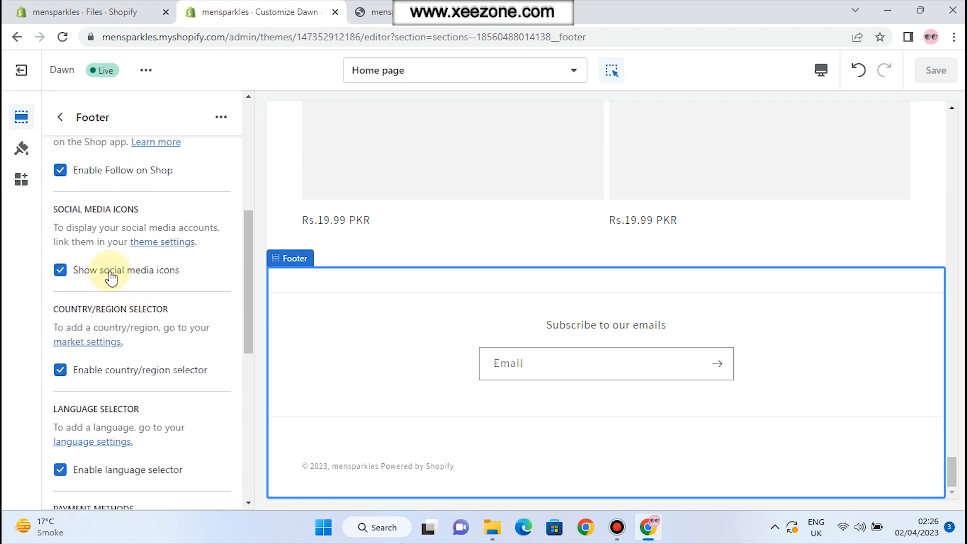
# Look through the Social media account fields in the theme settings, and return to the Footer section's settings.
pyautogui.click(22, 153)
pyautogui.scroll(-3, 119, 331)
pyautogui.scroll(-5, 121, 333)
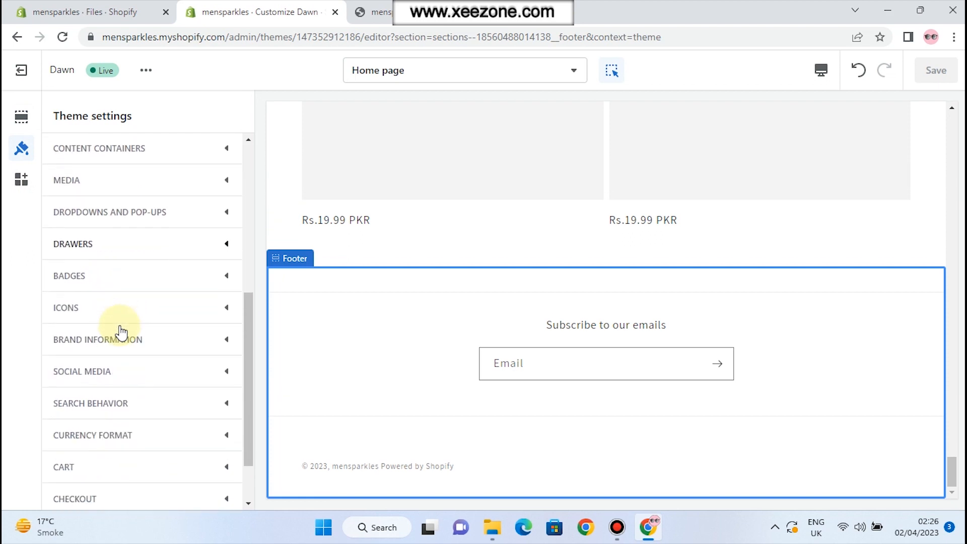
pyautogui.click(138, 373)
pyautogui.scroll(-2, 142, 378)
pyautogui.scroll(-5, 141, 375)
pyautogui.scroll(3, 142, 373)
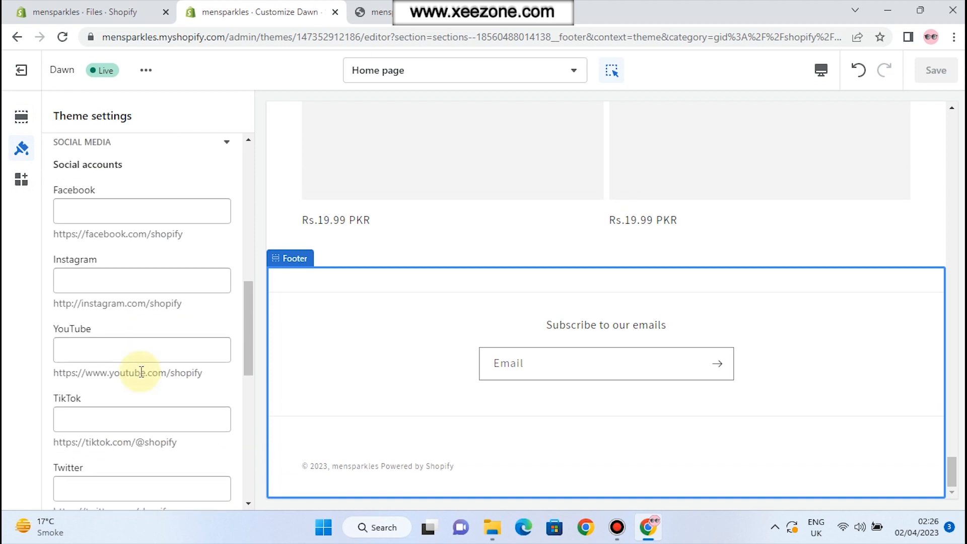
pyautogui.scroll(-2, 93, 388)
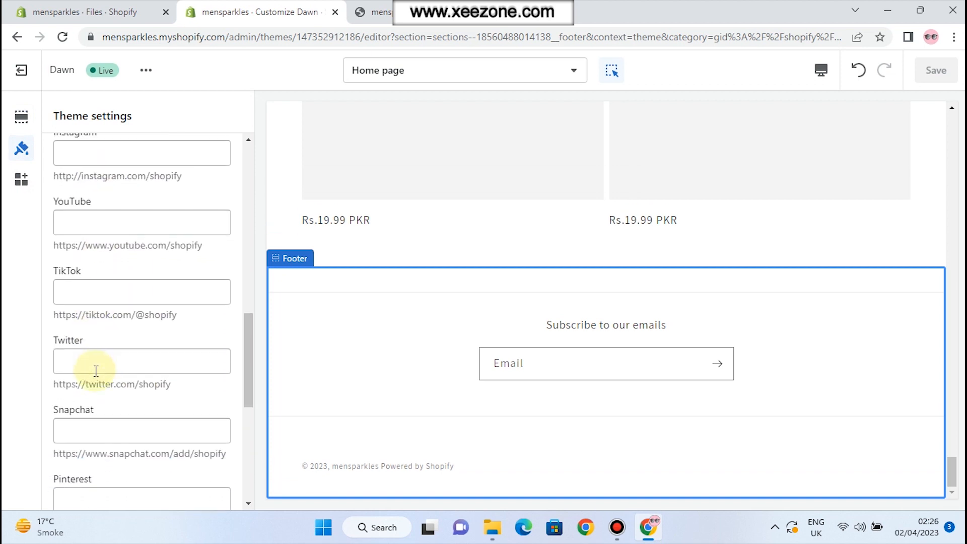
pyautogui.scroll(-2, 96, 372)
pyautogui.click(30, 119)
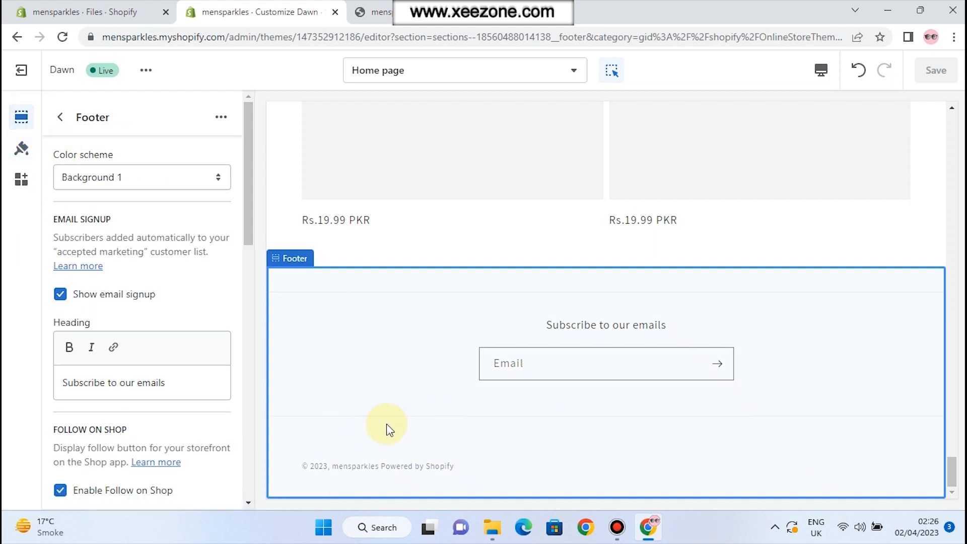
# Enable the display of policy links in the Footer section.
pyautogui.scroll(-4, 195, 383)
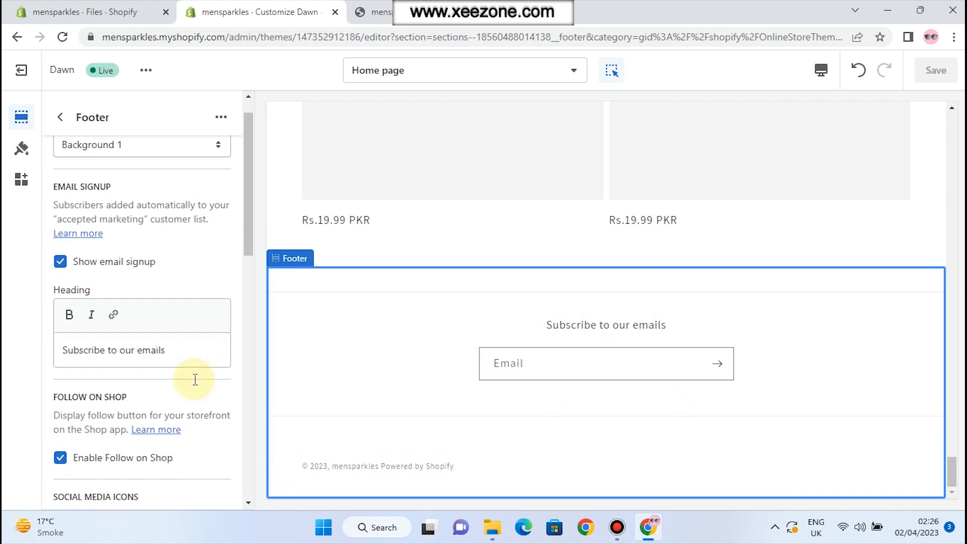
pyautogui.scroll(-3, 194, 386)
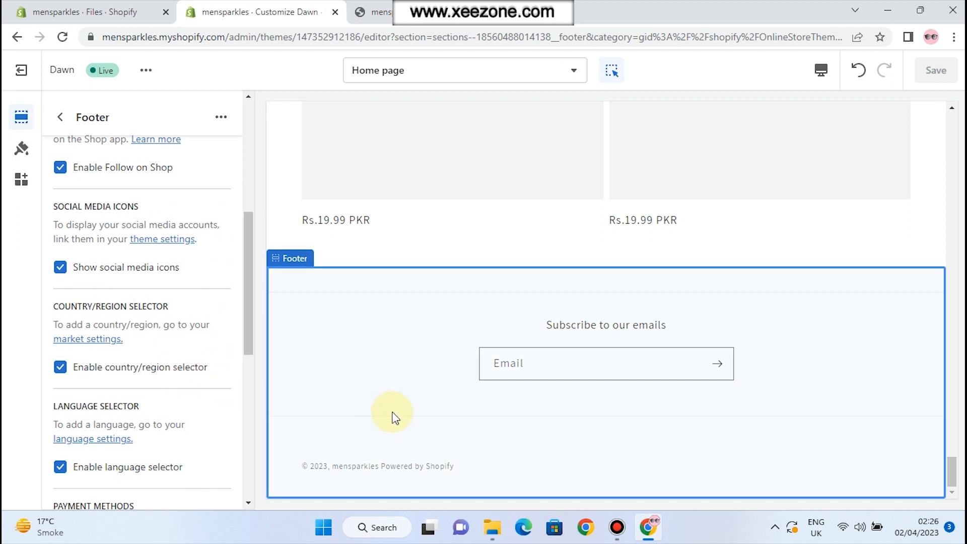
pyautogui.scroll(-2, 184, 383)
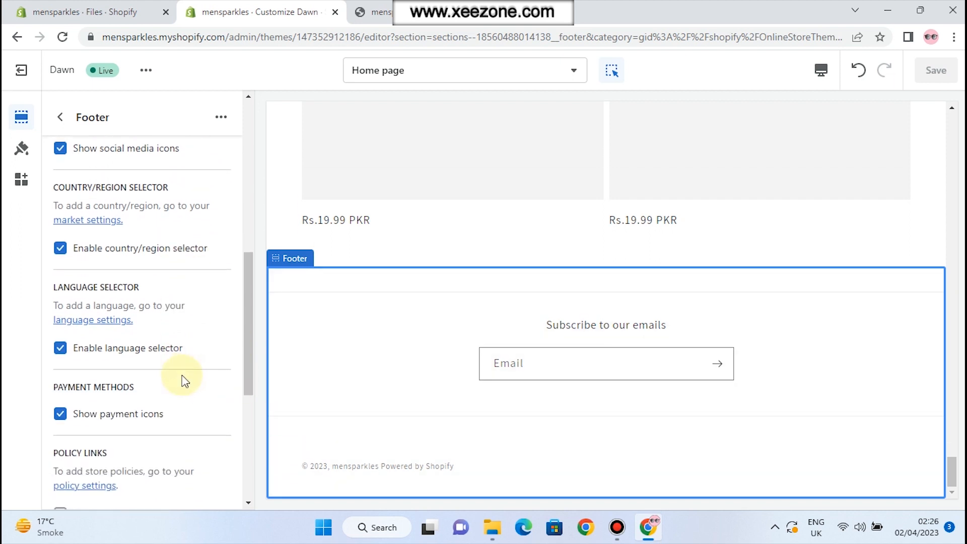
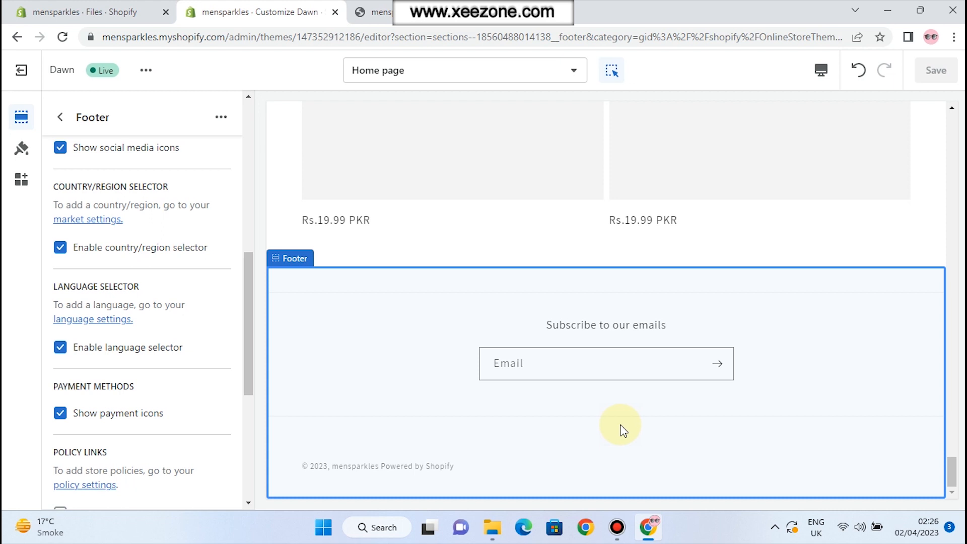
pyautogui.scroll(-2, 60, 411)
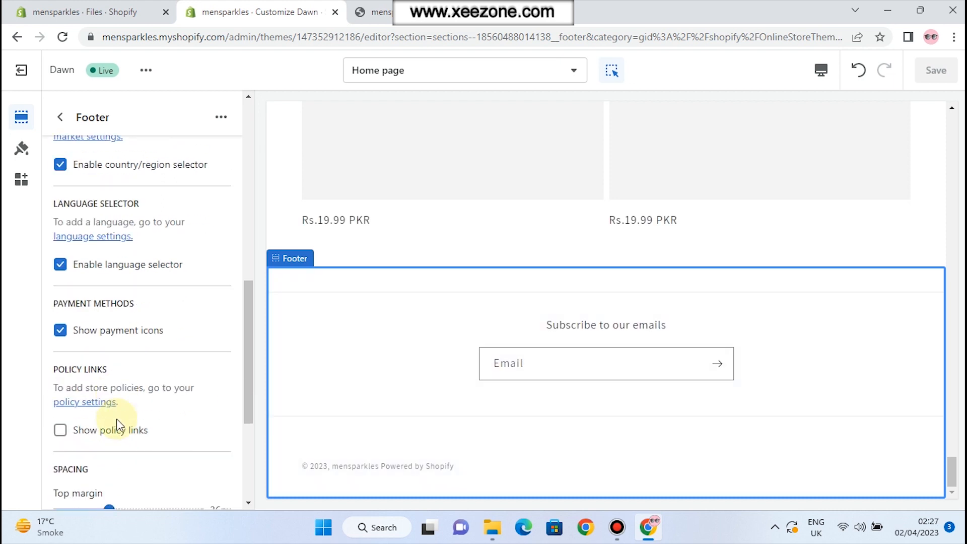
pyautogui.click(60, 431)
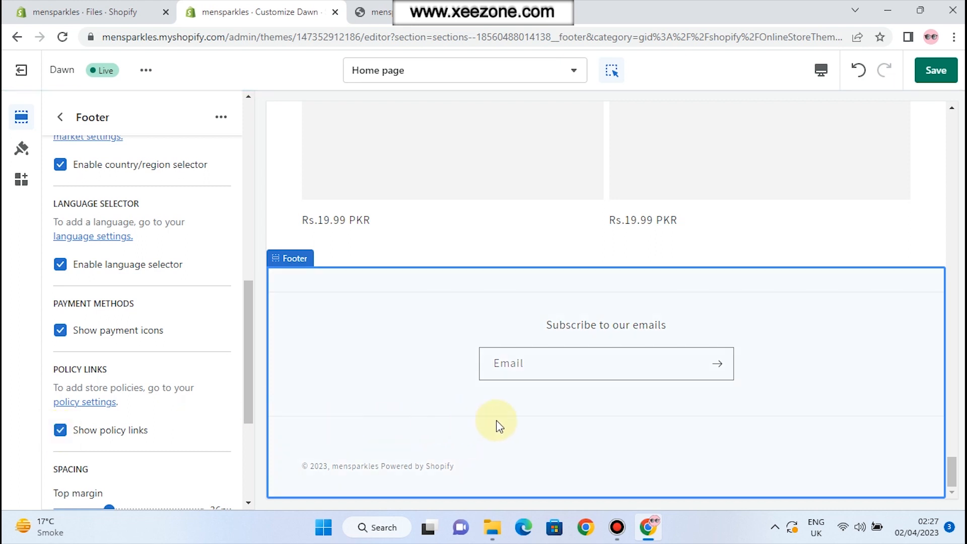
# Review the Footer's top margin and section padding settings, and save the theme changes.
pyautogui.scroll(-3, 181, 409)
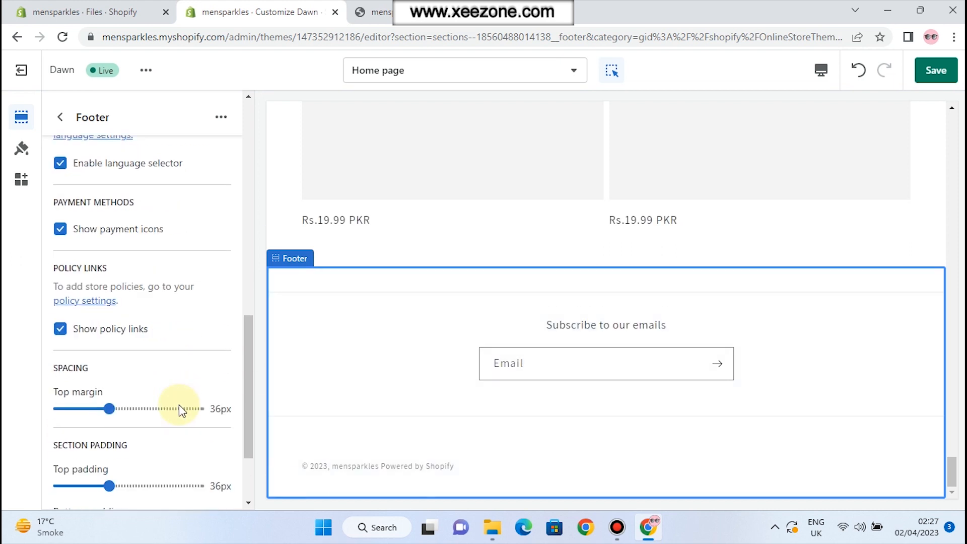
pyautogui.scroll(-1, 142, 385)
pyautogui.scroll(-1, 142, 385)
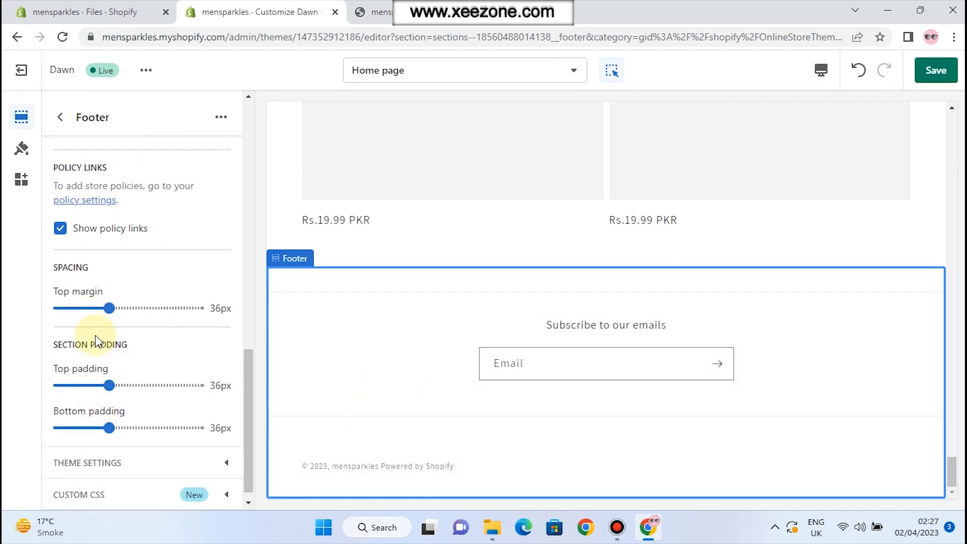
pyautogui.scroll(-1, 212, 322)
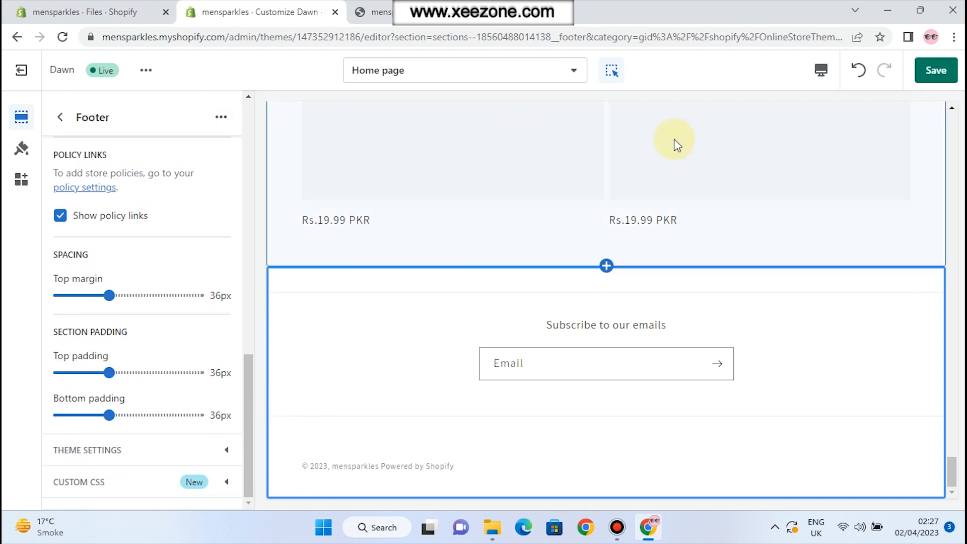
pyautogui.click(937, 74)
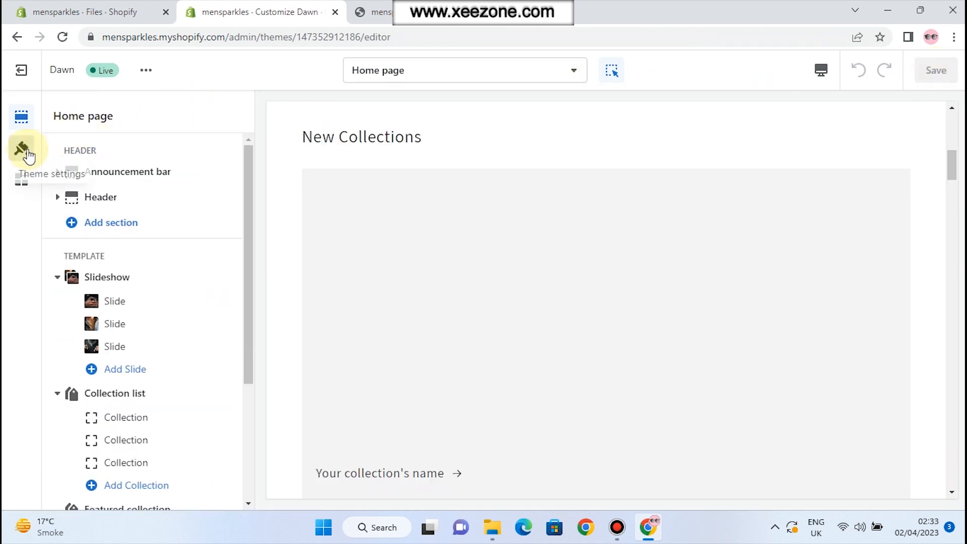
# Browse the categories in the theme settings and expand the Logo settings.
pyautogui.click(24, 150)
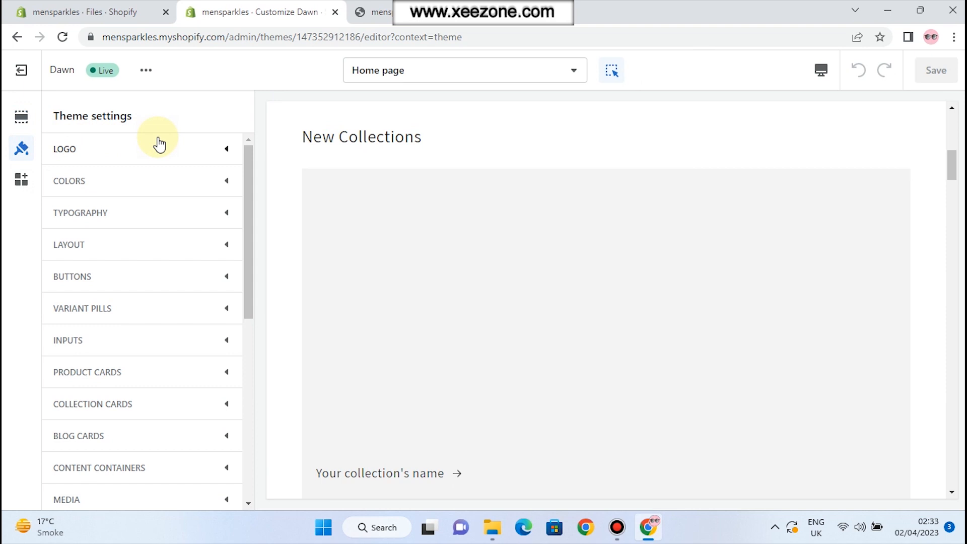
pyautogui.scroll(-6, 159, 144)
pyautogui.scroll(3, 159, 144)
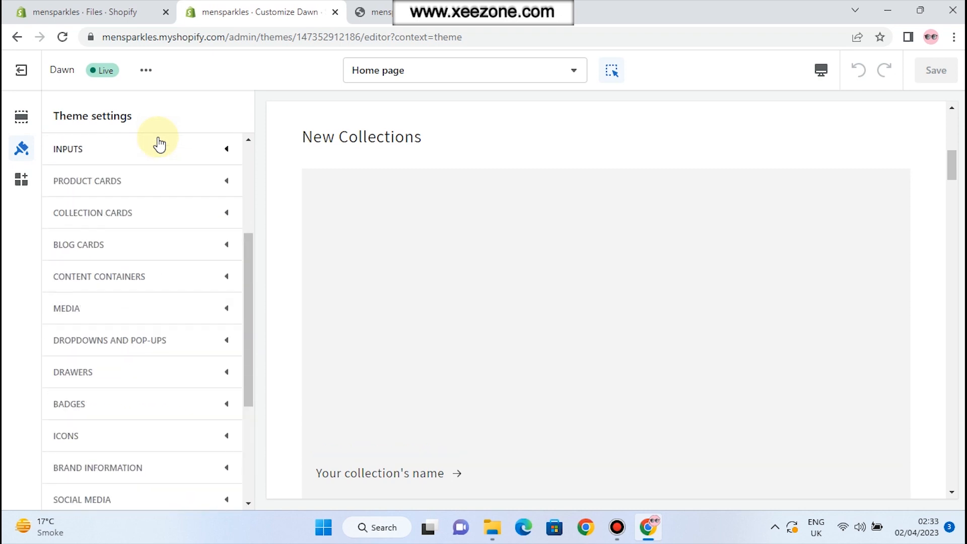
pyautogui.scroll(3, 159, 144)
pyautogui.click(167, 152)
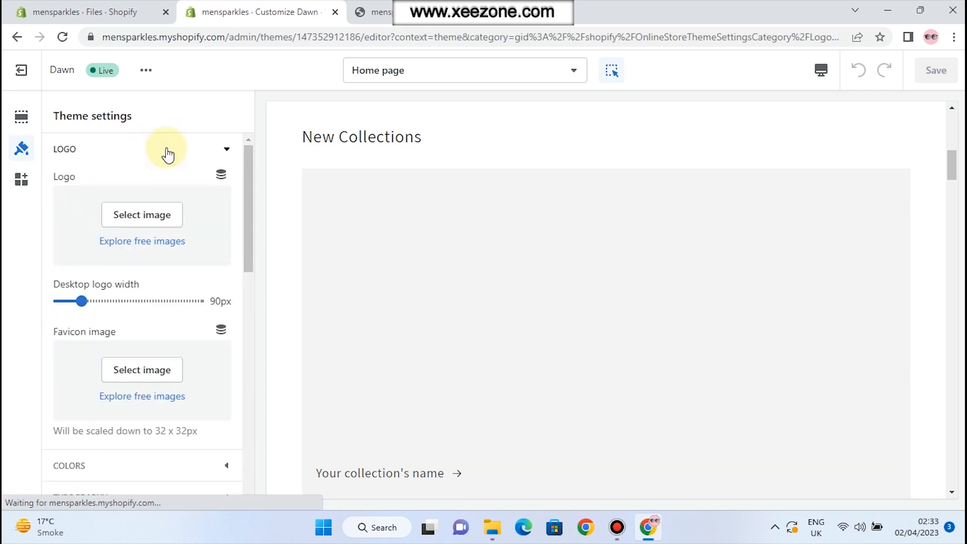
# Check the header's store name in the storefront preview, and return to the theme editor.
pyautogui.click(372, 12)
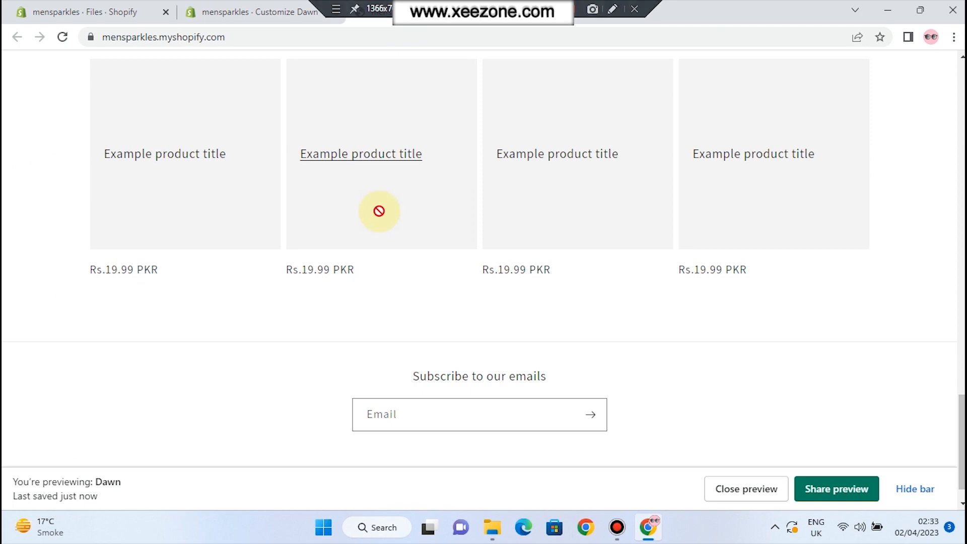
pyautogui.scroll(15, 380, 211)
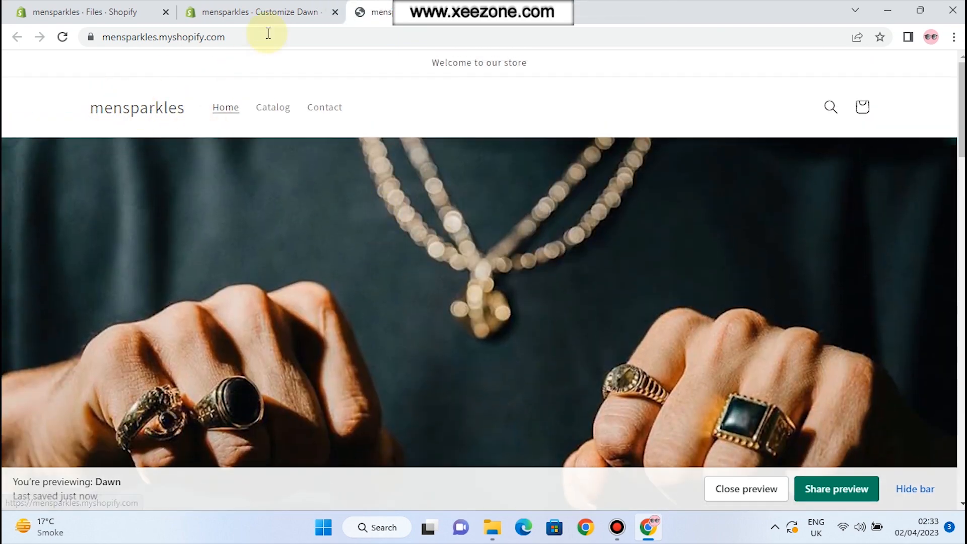
pyautogui.click(266, 10)
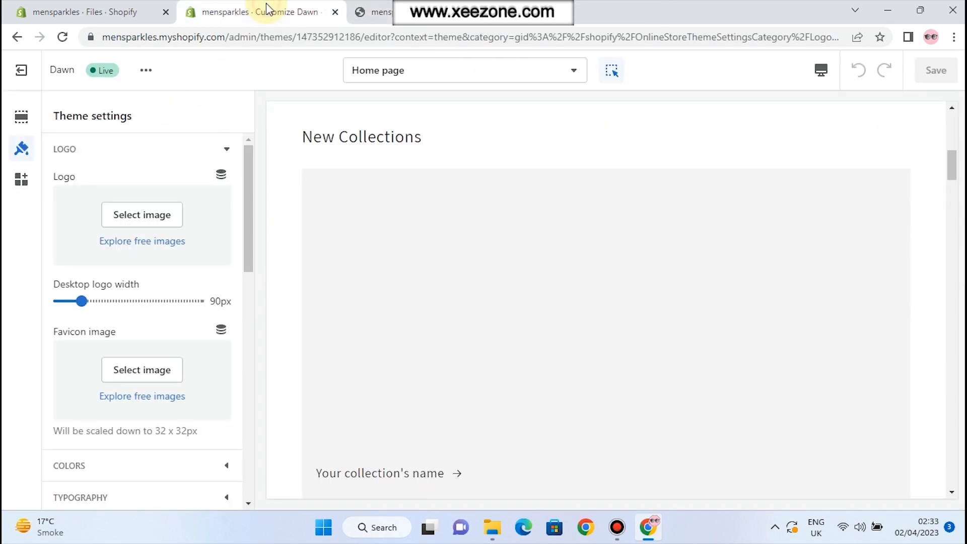
# Upload the PNG file "(Men-Sparkles)" from the theam folder and set it as the store logo.
pyautogui.click(159, 218)
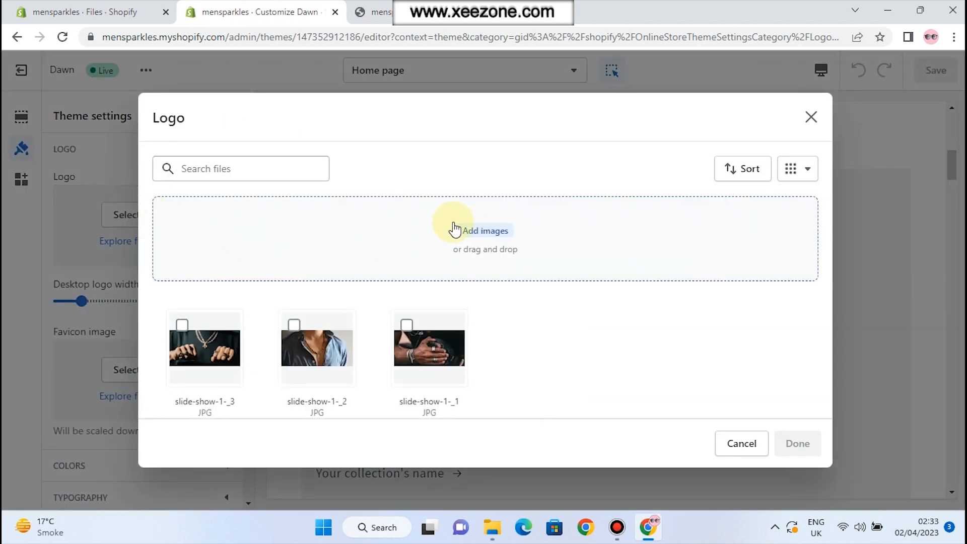
pyautogui.click(472, 233)
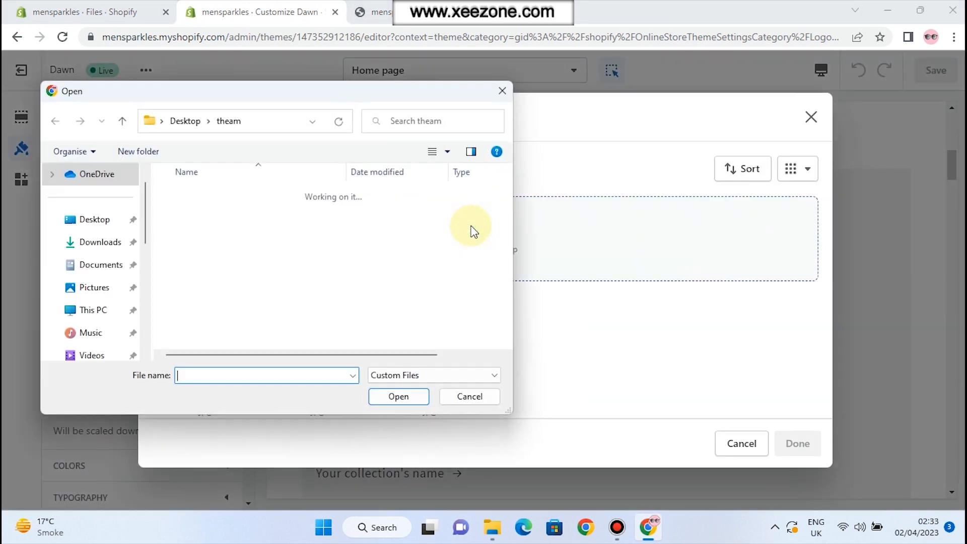
pyautogui.click(225, 282)
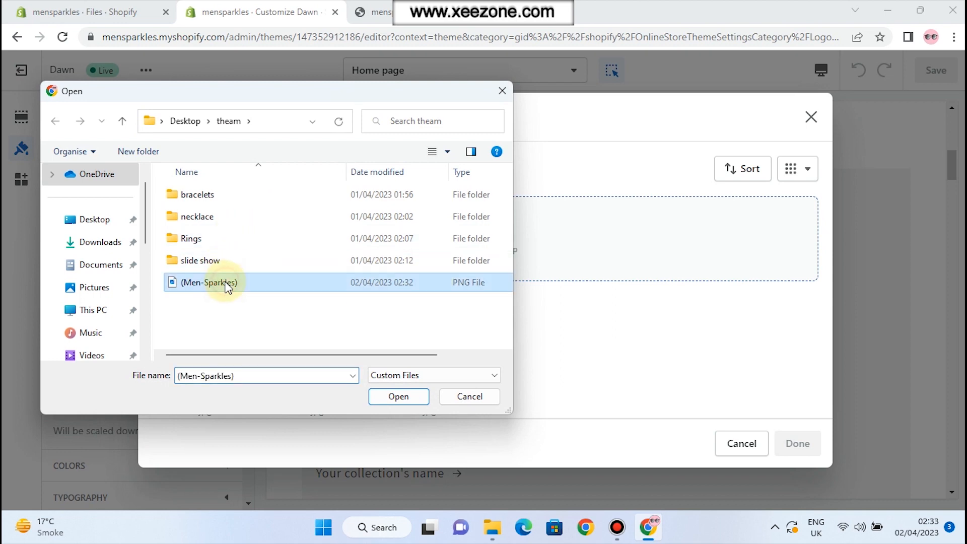
pyautogui.click(386, 397)
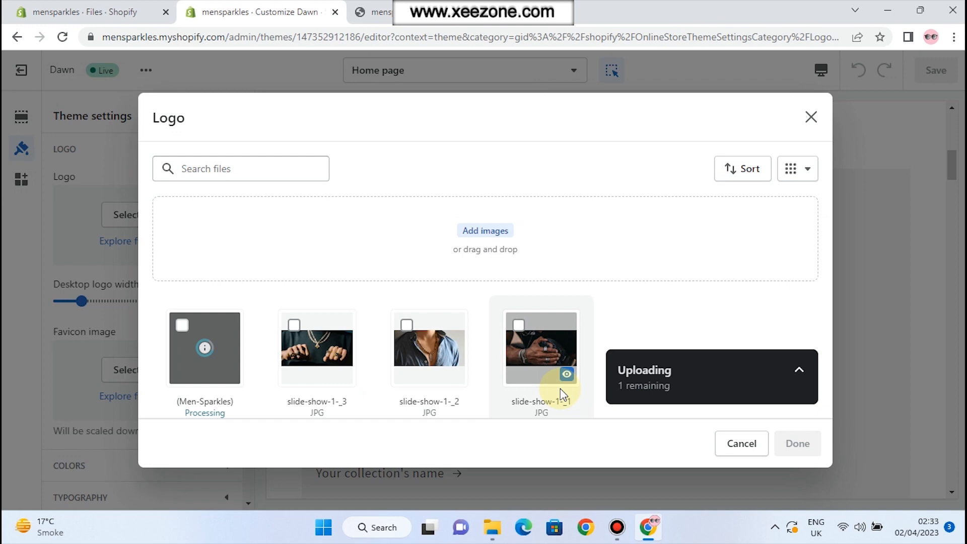
pyautogui.click(789, 446)
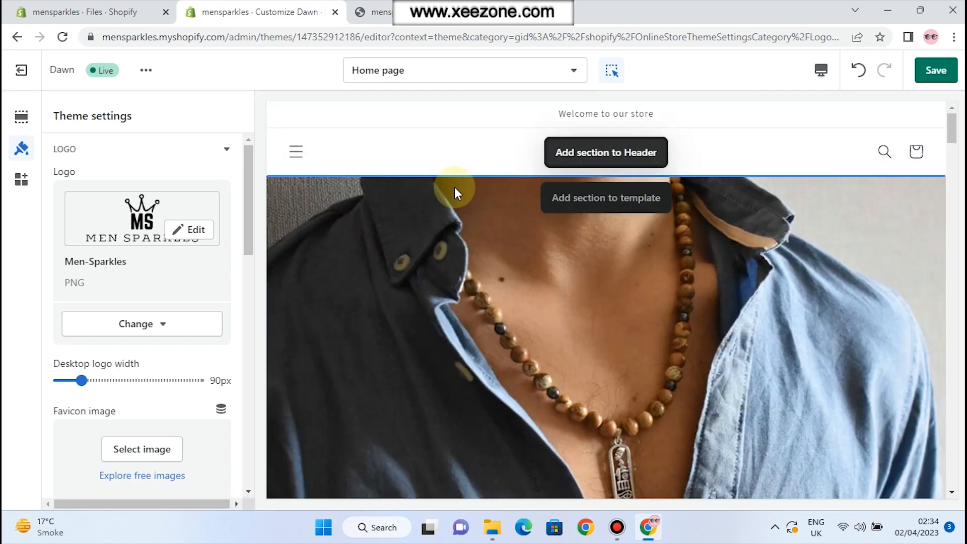
# Set the desktop logo width to 180 px.
pyautogui.moveTo(82, 381); pyautogui.dragTo(102, 380)
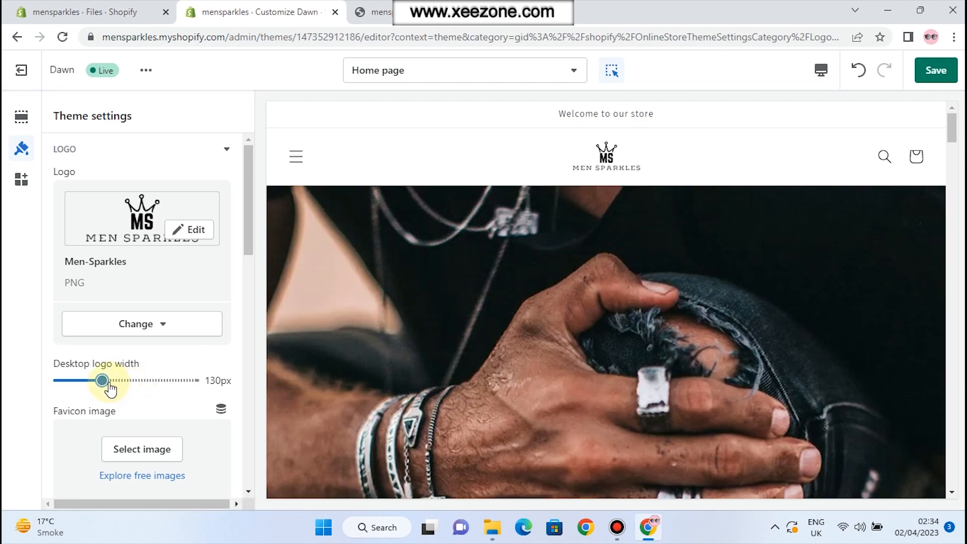
pyautogui.moveTo(102, 381); pyautogui.dragTo(129, 380)
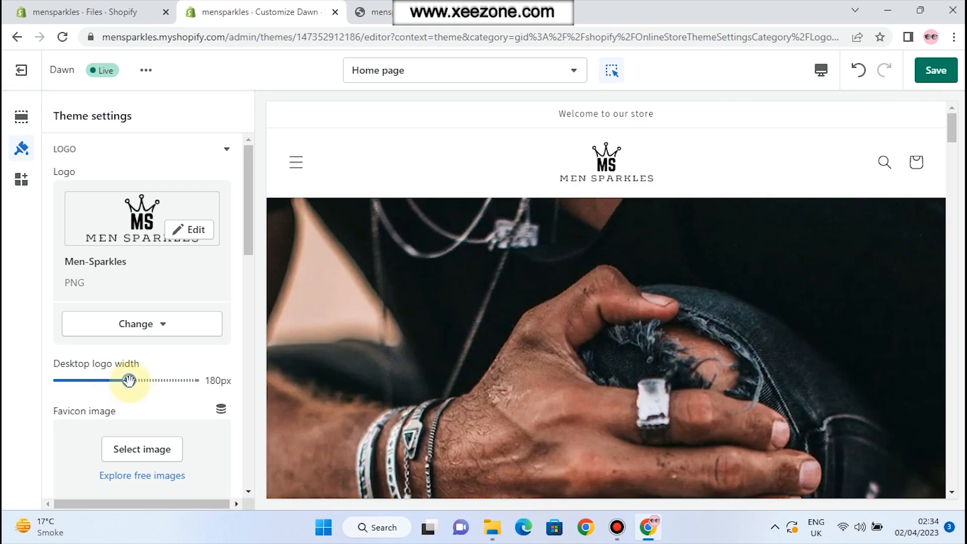
pyautogui.scroll(-3, 195, 339)
pyautogui.scroll(1, 195, 332)
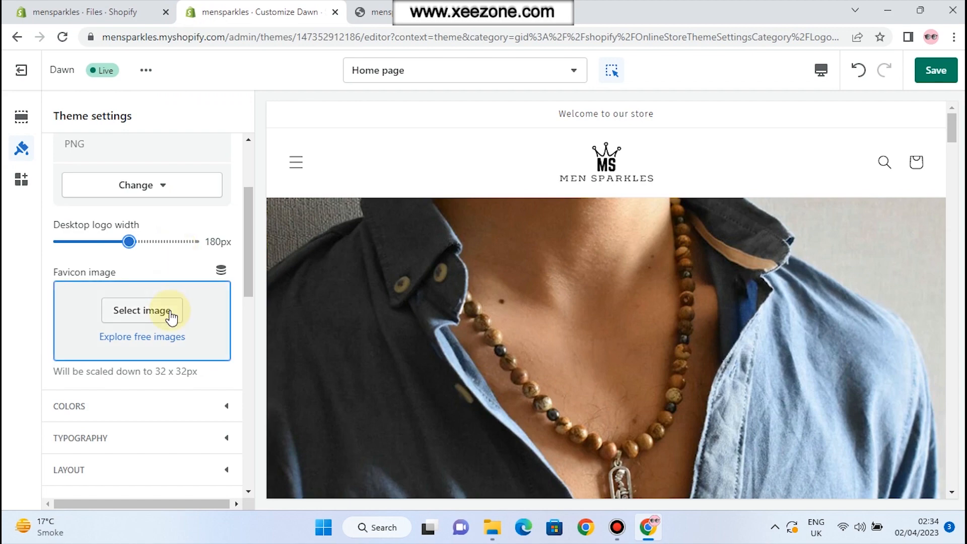
# Collapse the Logo settings, save the theme changes and check the new logo in the reloaded storefront preview.
pyautogui.scroll(-5, 170, 316)
pyautogui.scroll(8, 168, 315)
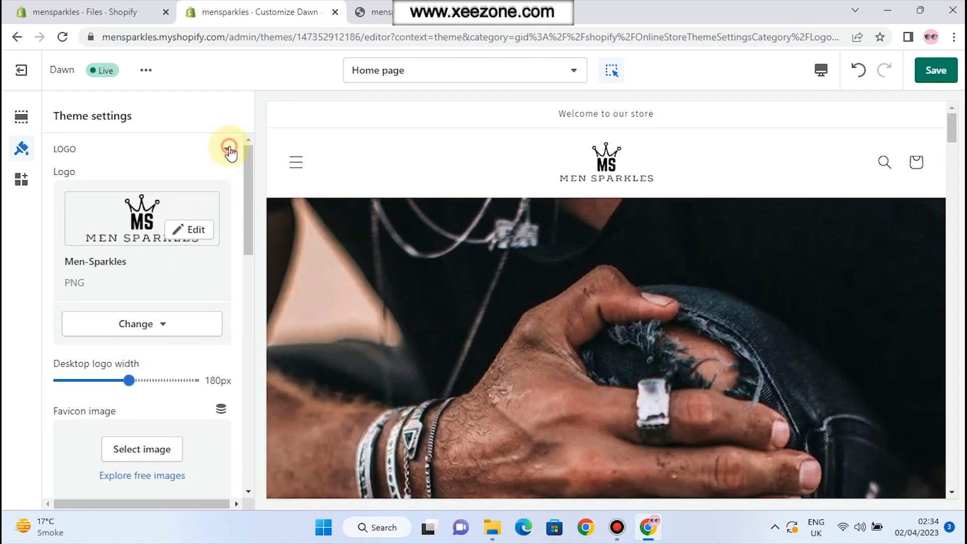
pyautogui.click(227, 149)
pyautogui.click(936, 70)
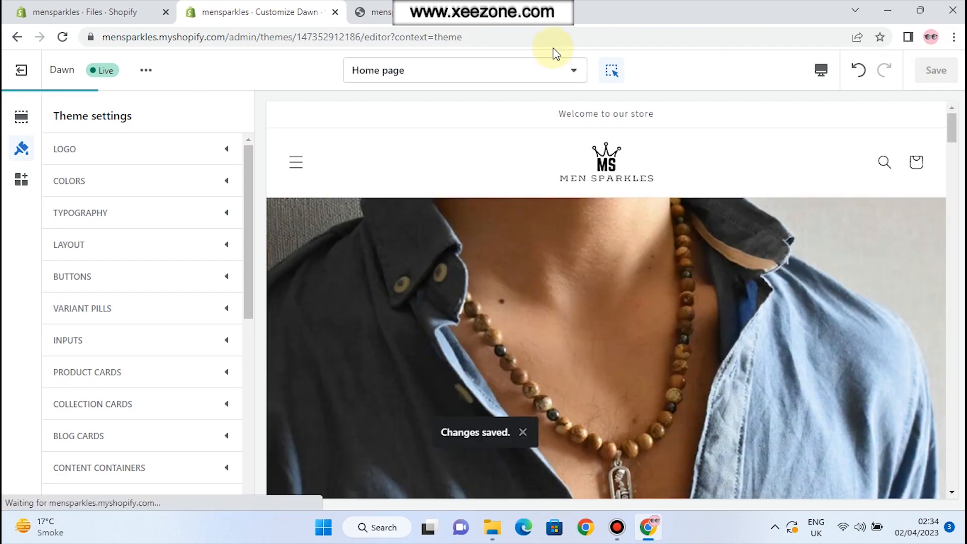
pyautogui.click(442, 13)
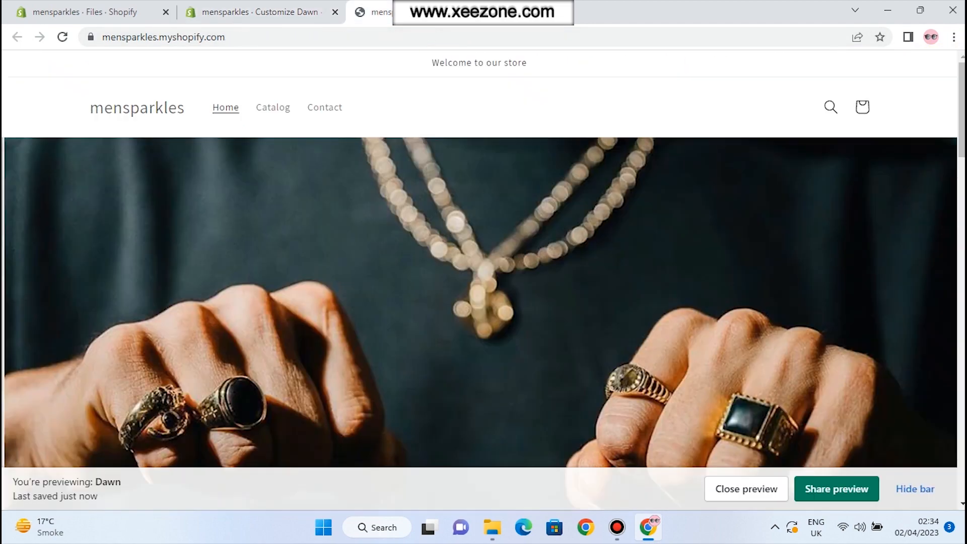
pyautogui.click(62, 37)
pyautogui.click(130, 110)
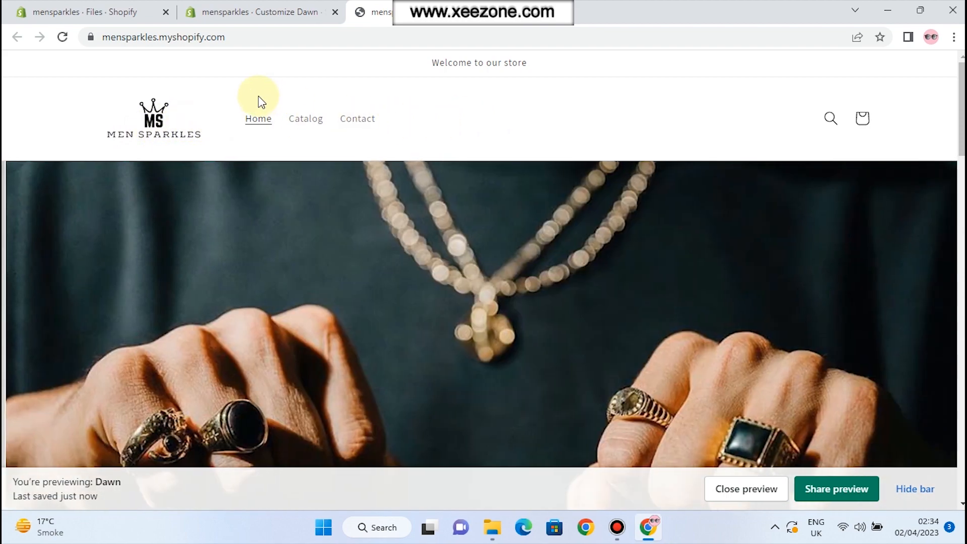
# In the theme editor, set the Header section's desktop logo position to Middle center and save the change.
pyautogui.click(244, 16)
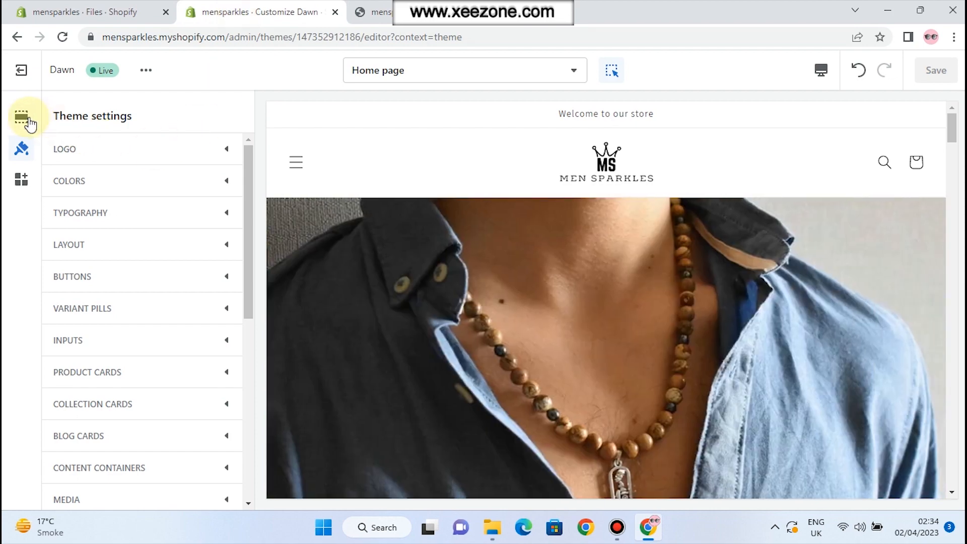
pyautogui.click(29, 121)
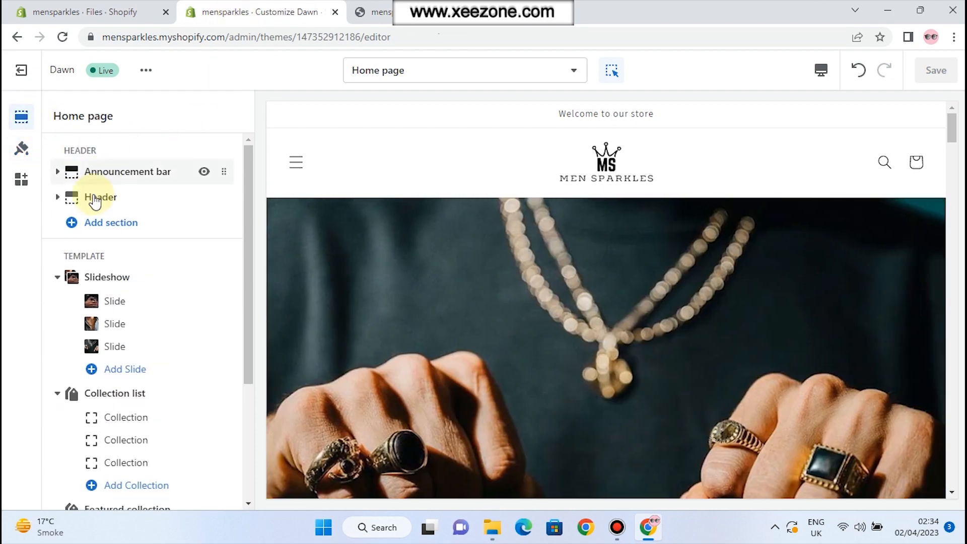
pyautogui.click(95, 200)
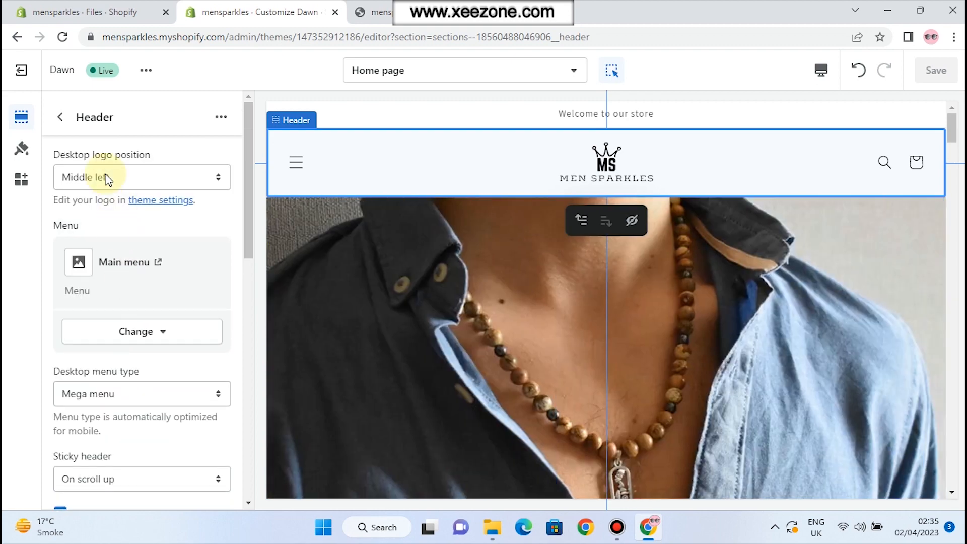
pyautogui.click(156, 176)
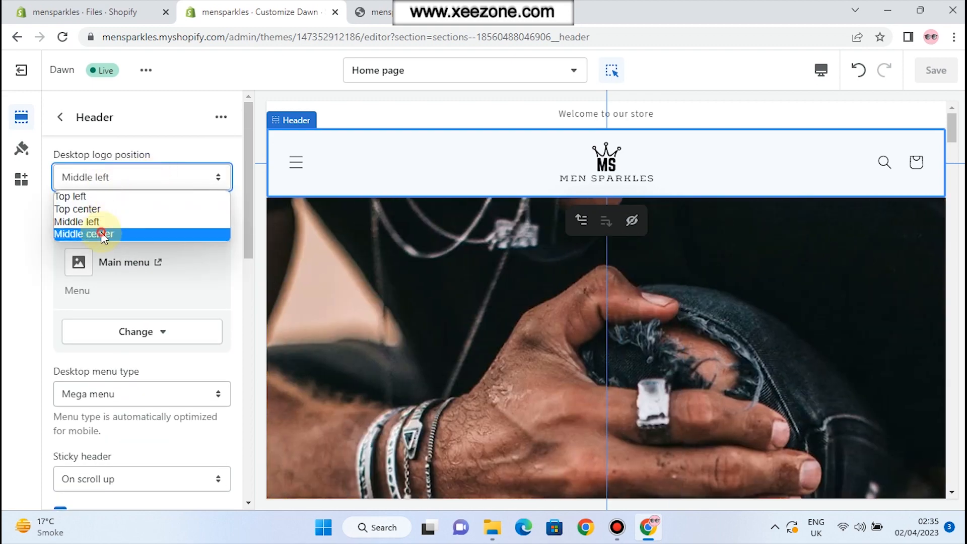
pyautogui.click(103, 235)
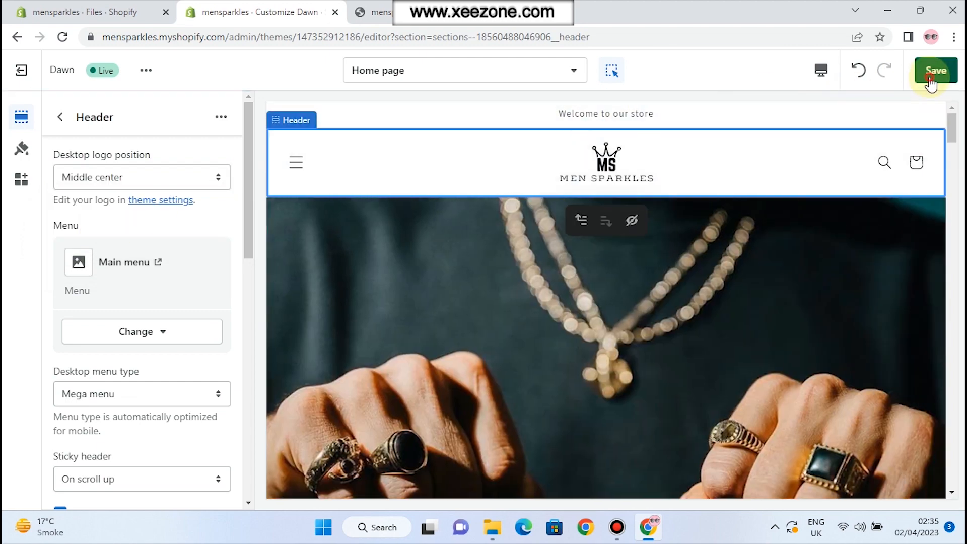
pyautogui.click(936, 70)
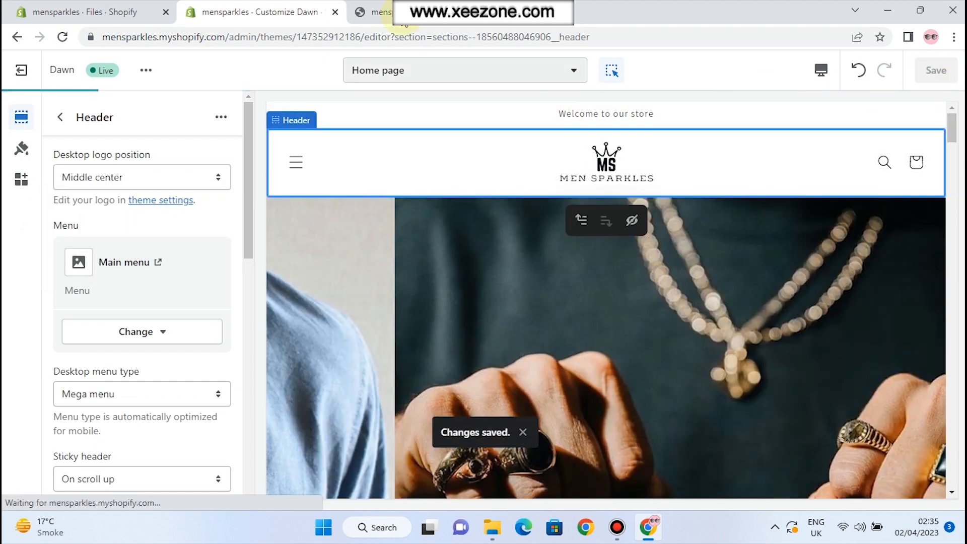
# Reload the storefront preview to check the logo's position in the header, and return to the theme editor.
pyautogui.click(403, 20)
pyautogui.click(63, 37)
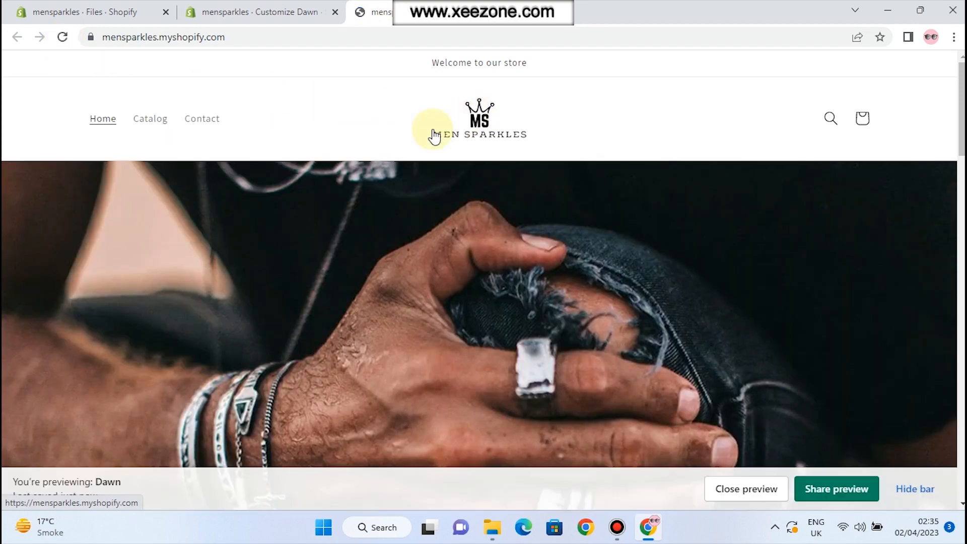
pyautogui.click(93, 10)
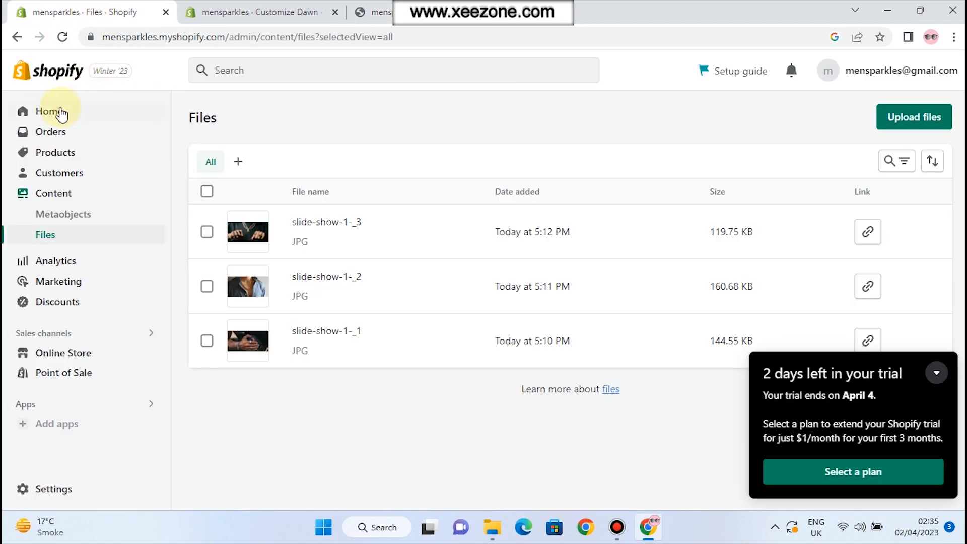
pyautogui.click(207, 10)
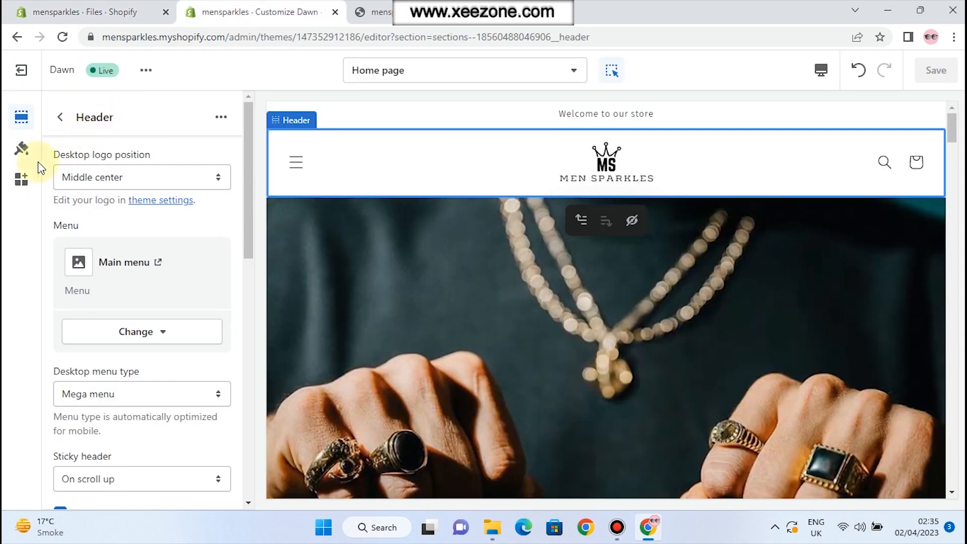
# Expand the Colors category in the theme settings and review the primary and secondary colors.
pyautogui.click(22, 151)
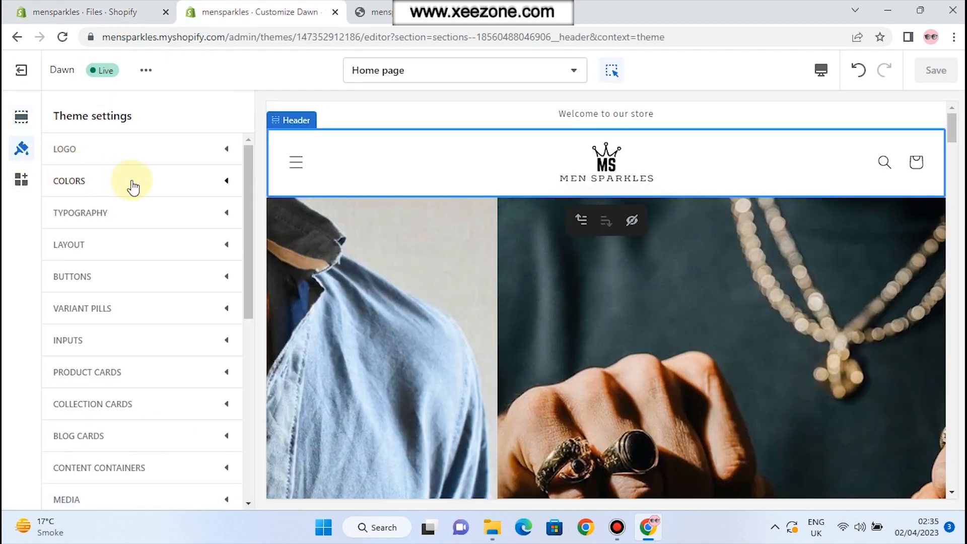
pyautogui.click(132, 184)
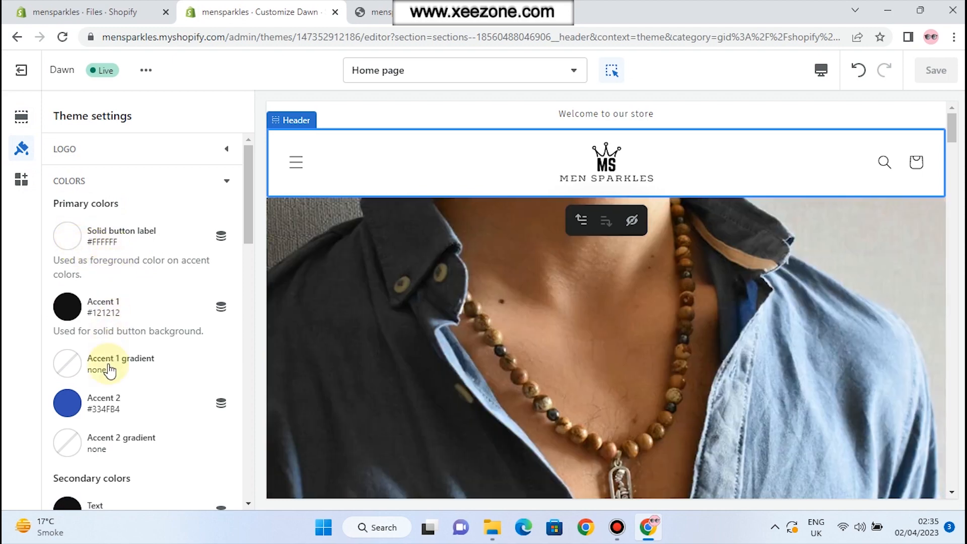
pyautogui.scroll(-5, 109, 363)
# Look through the home page sections in the storefront preview to see the colors in use, and return to the theme editor.
pyautogui.click(371, 12)
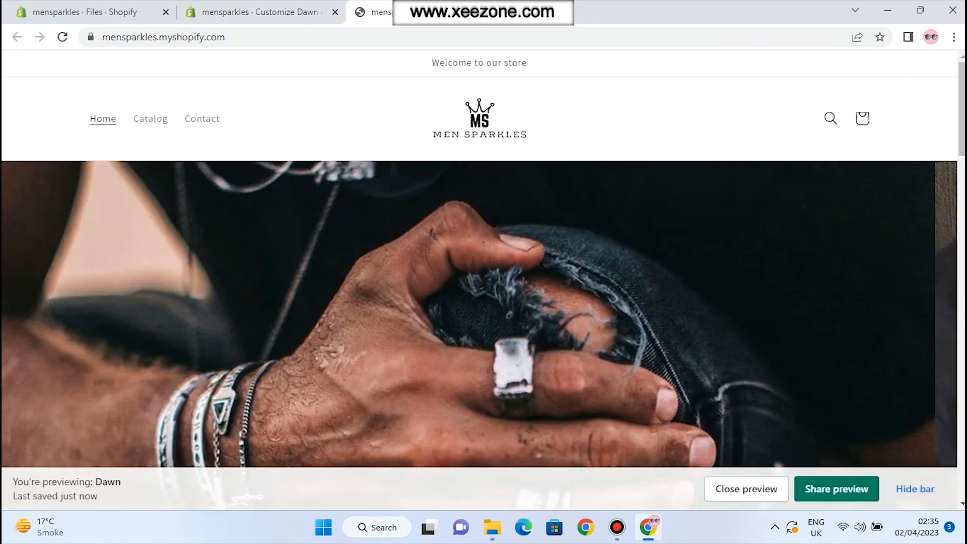
pyautogui.scroll(-20, 406, 105)
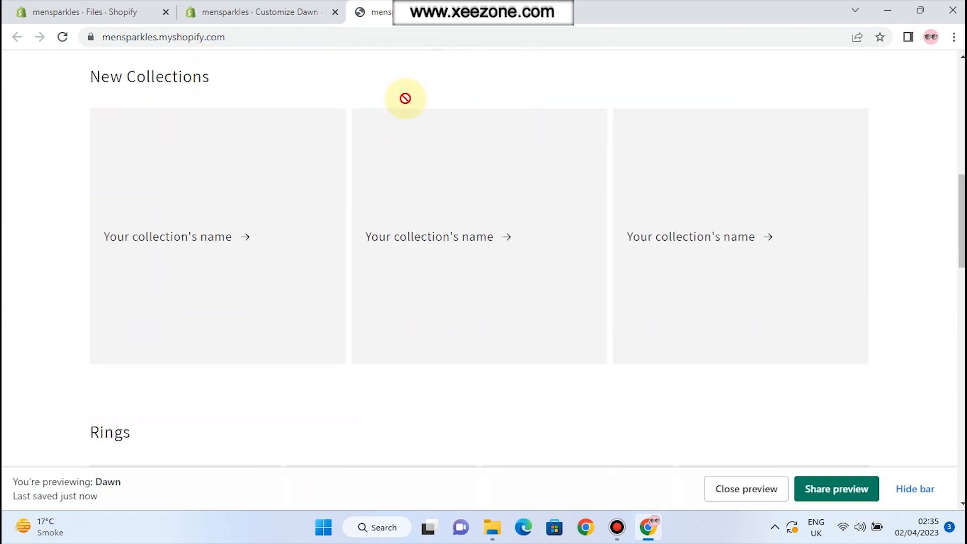
pyautogui.scroll(-10, 406, 98)
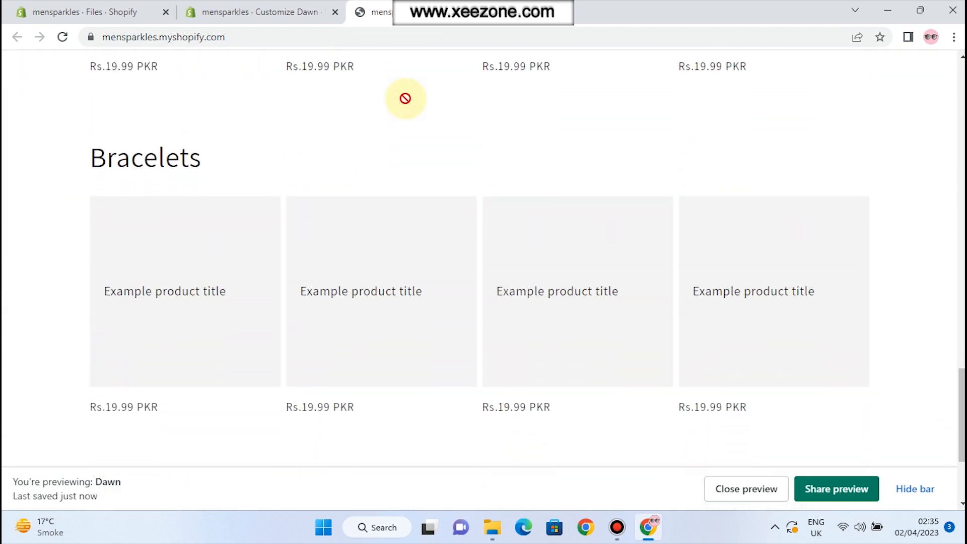
pyautogui.scroll(10, 407, 101)
pyautogui.scroll(15, 406, 103)
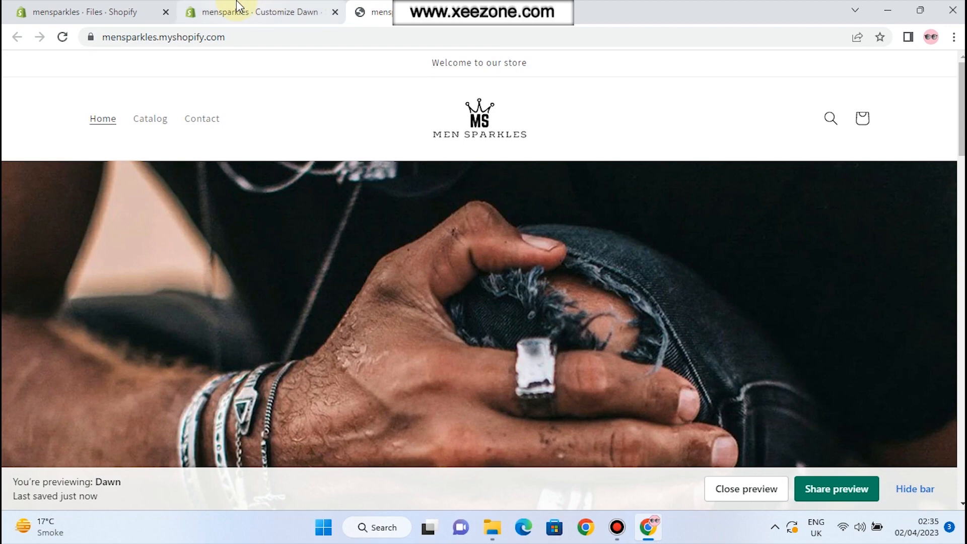
pyautogui.click(236, 6)
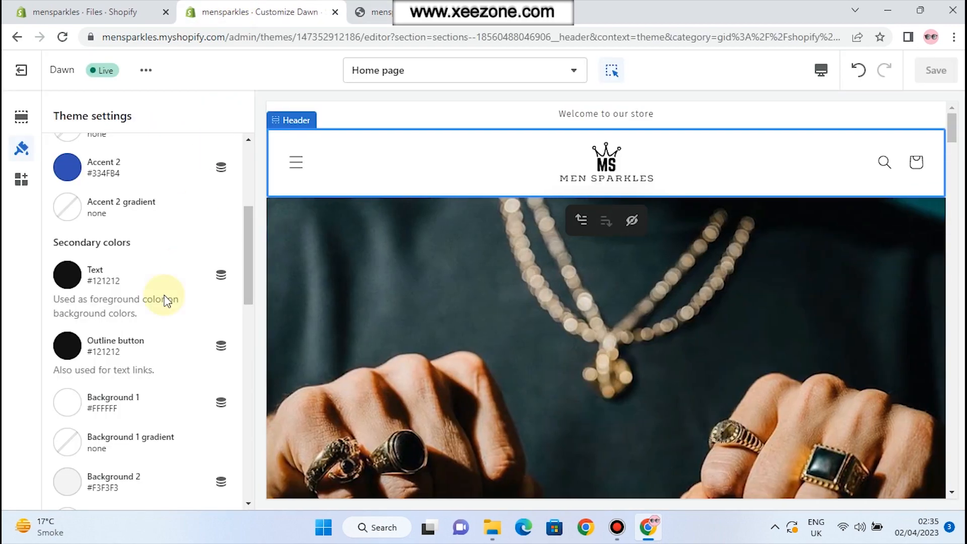
# Review the remaining theme color options and collapse the Colors category.
pyautogui.scroll(-3, 152, 328)
pyautogui.scroll(-3, 147, 334)
pyautogui.scroll(10, 147, 333)
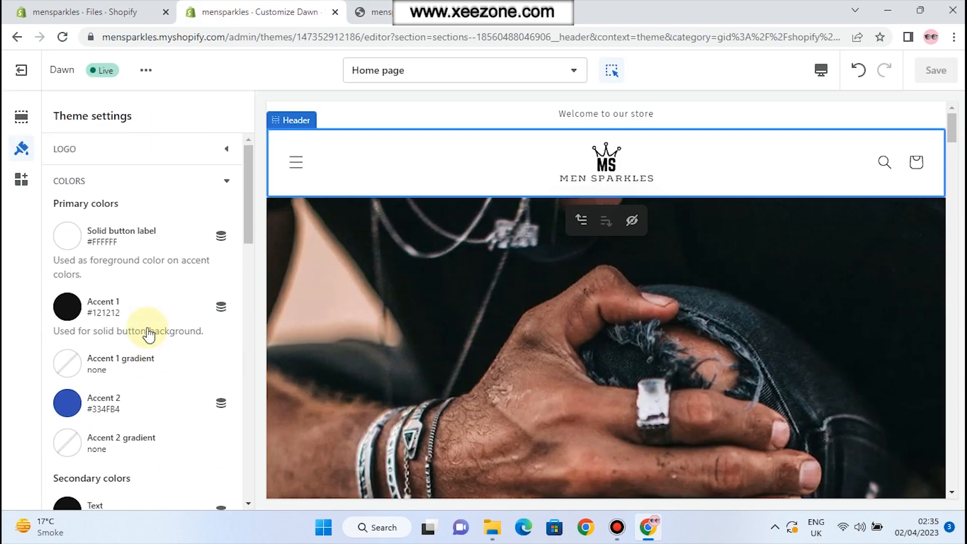
pyautogui.click(209, 183)
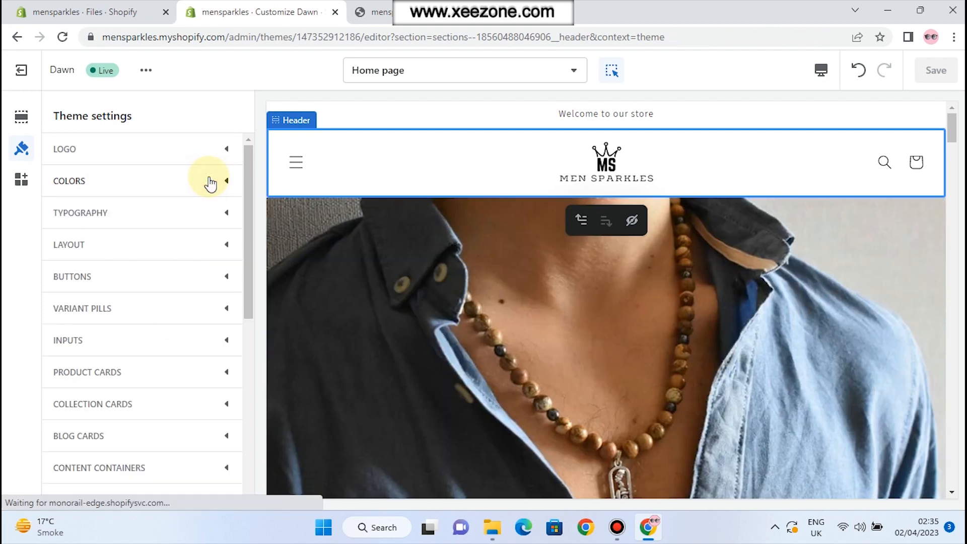
# Expand the Typography settings and review the font and font size scale options for headings and body.
pyautogui.click(165, 217)
pyautogui.scroll(-2, 142, 240)
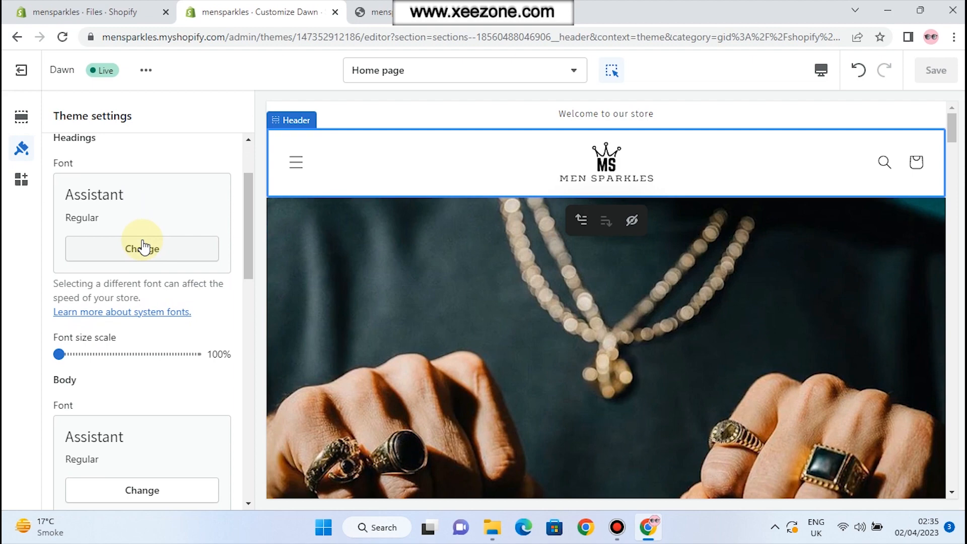
pyautogui.scroll(-4, 142, 246)
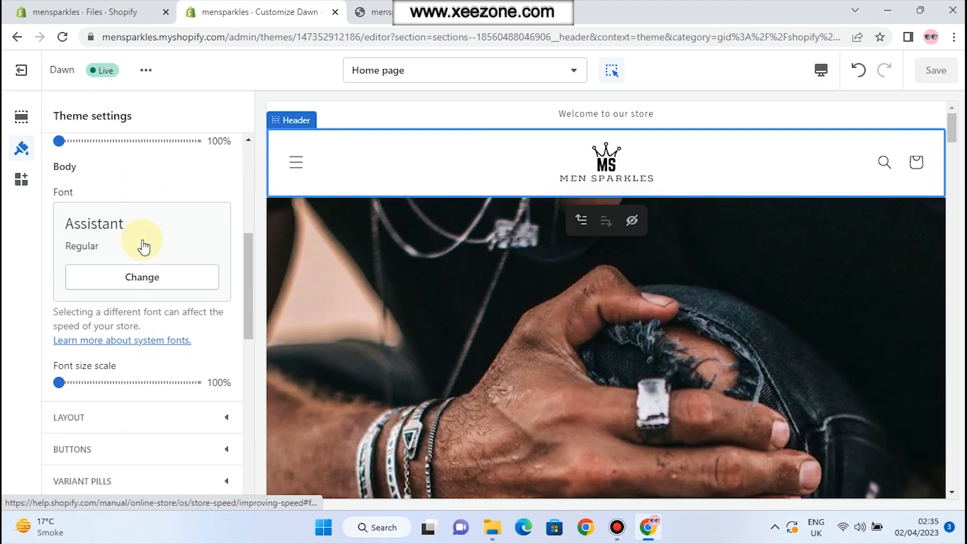
pyautogui.scroll(-2, 144, 247)
pyautogui.scroll(8, 143, 247)
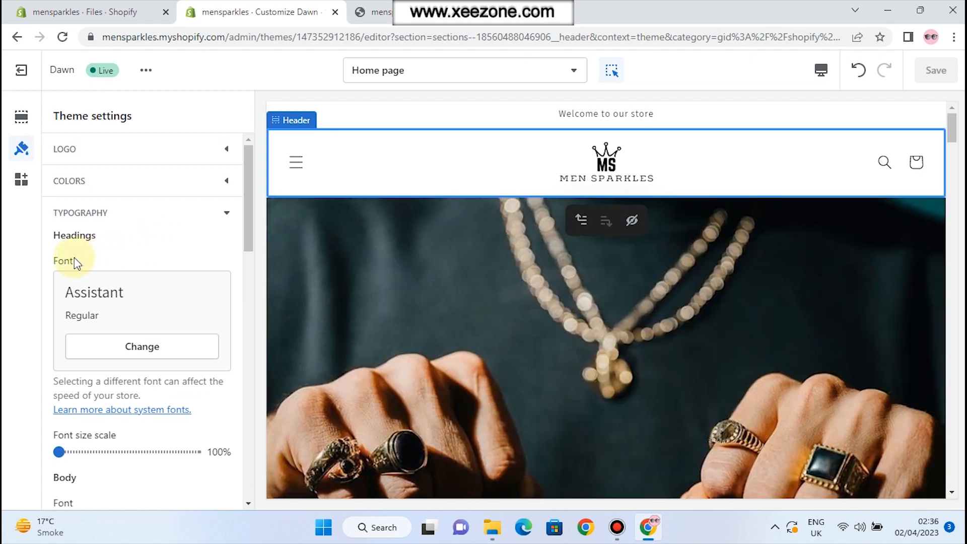
# Browse the available fonts, set the headings font to the system font Mono, and collapse the Typography settings.
pyautogui.click(75, 260)
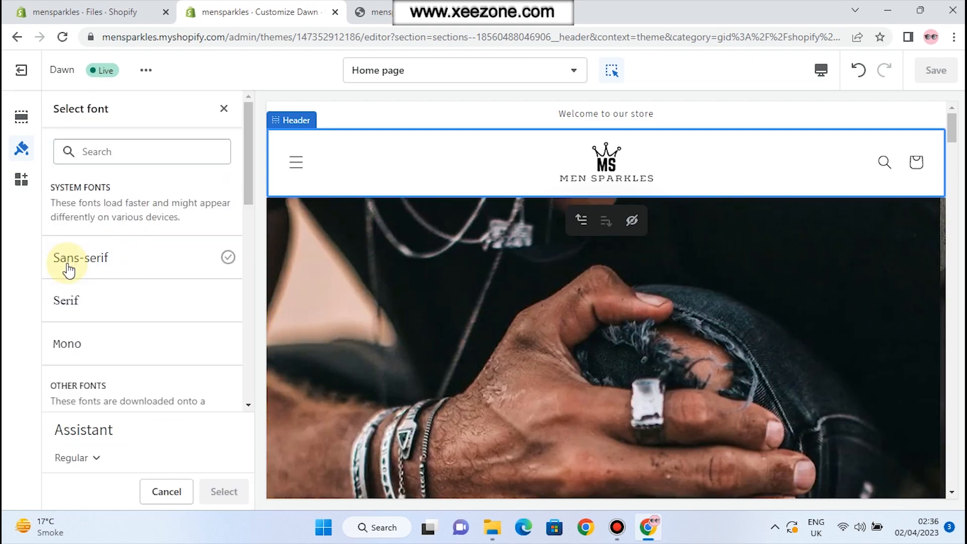
pyautogui.scroll(-10, 103, 342)
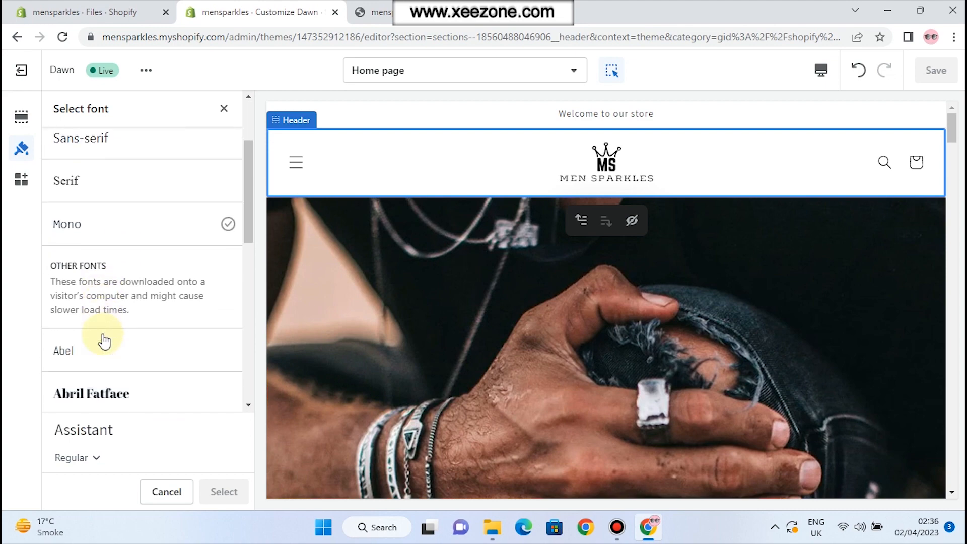
pyautogui.scroll(-5, 104, 338)
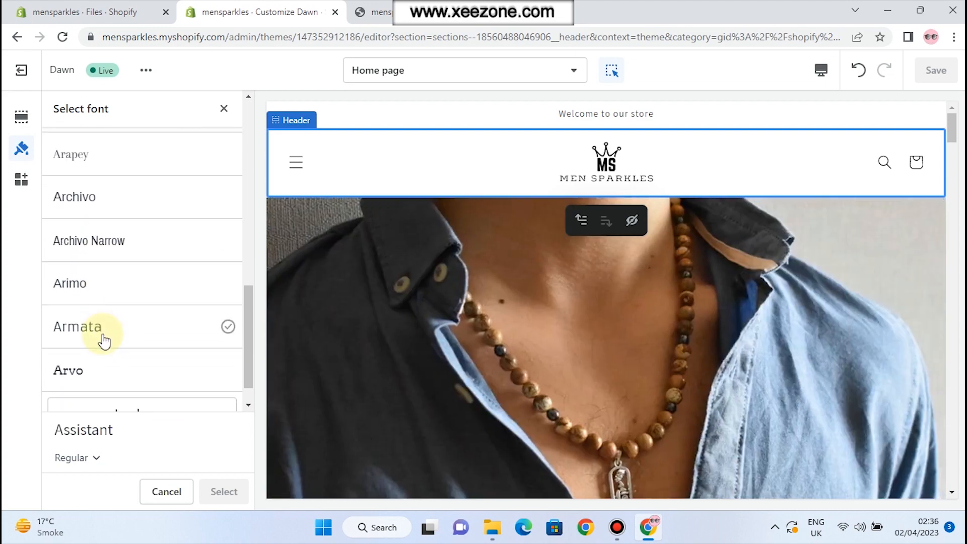
pyautogui.scroll(6, 104, 341)
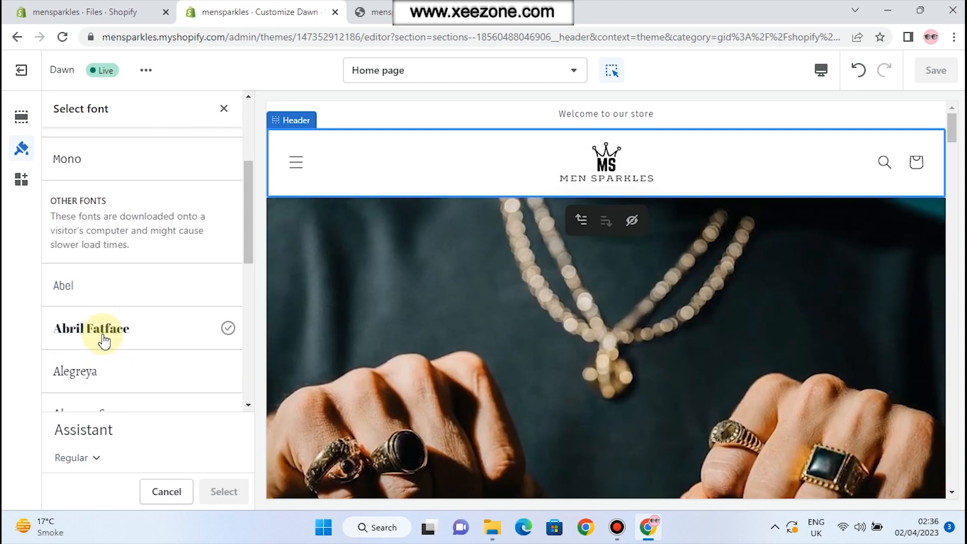
pyautogui.scroll(5, 103, 341)
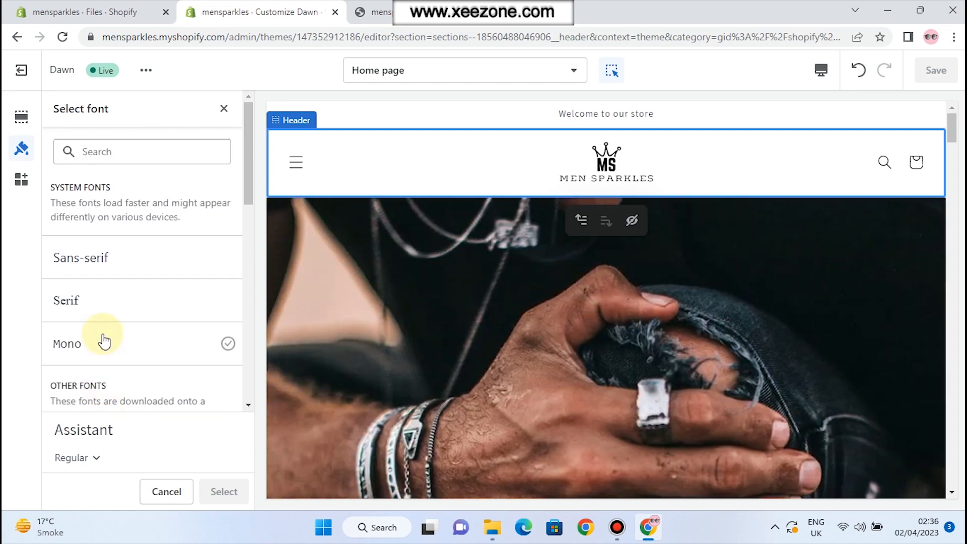
pyautogui.click(104, 341)
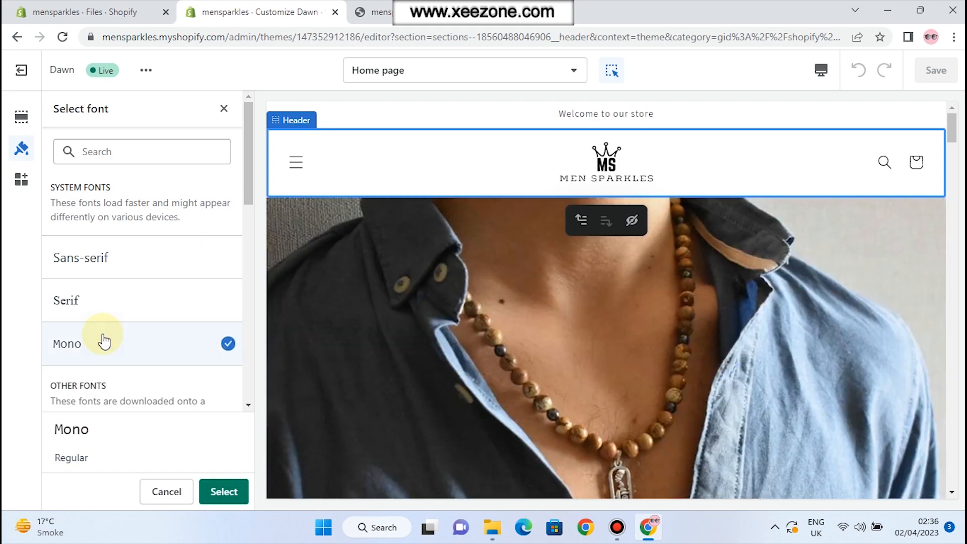
pyautogui.click(220, 491)
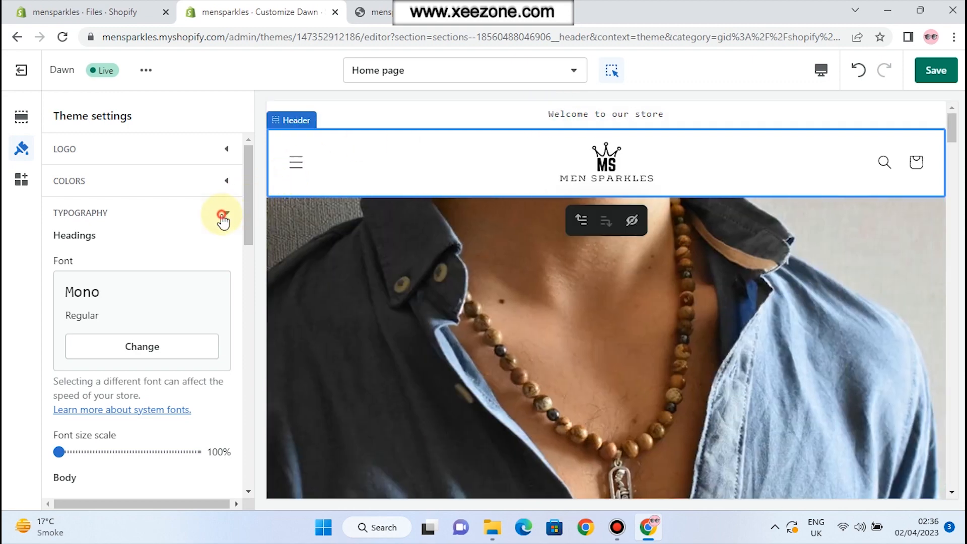
pyautogui.click(222, 216)
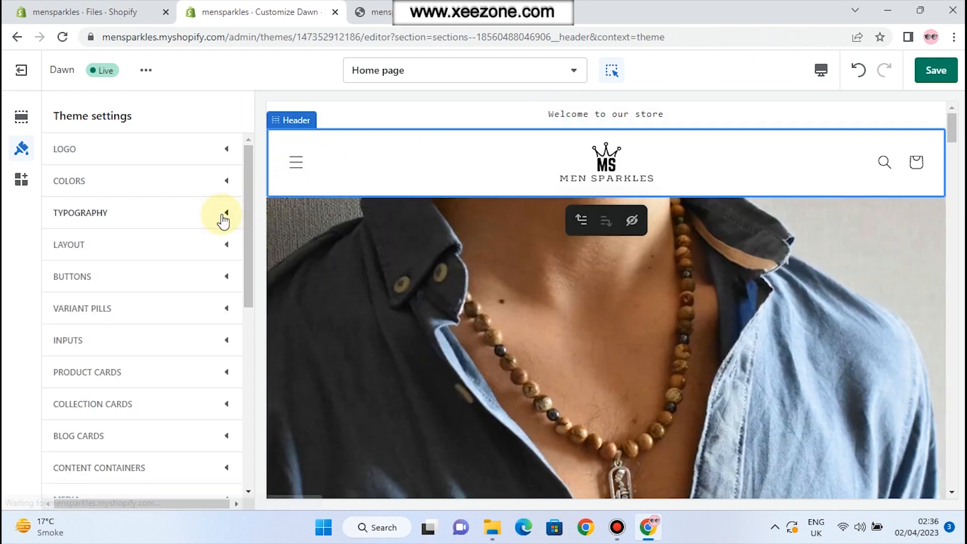
# Expand the Layout settings and review the page width, space between template sections and grid spacing options.
pyautogui.click(223, 244)
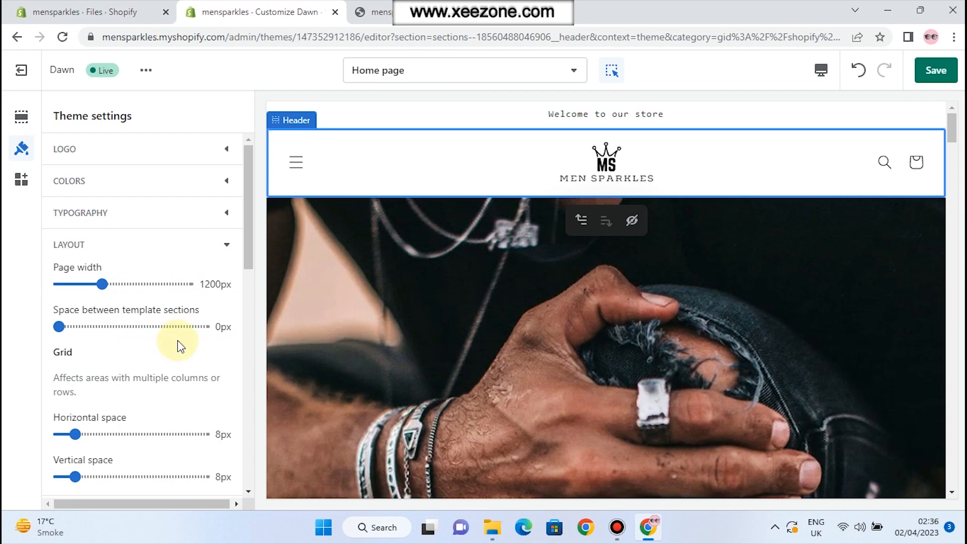
pyautogui.scroll(-2, 178, 340)
pyautogui.scroll(-2, 112, 359)
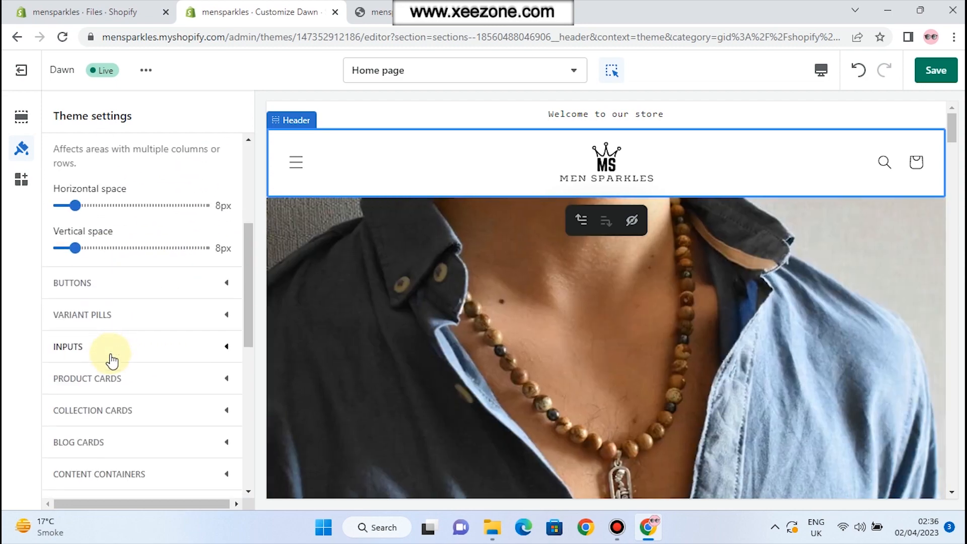
# Collapse the Layout settings and check the slideshow and New Collections section in the home page preview.
pyautogui.scroll(5, 110, 361)
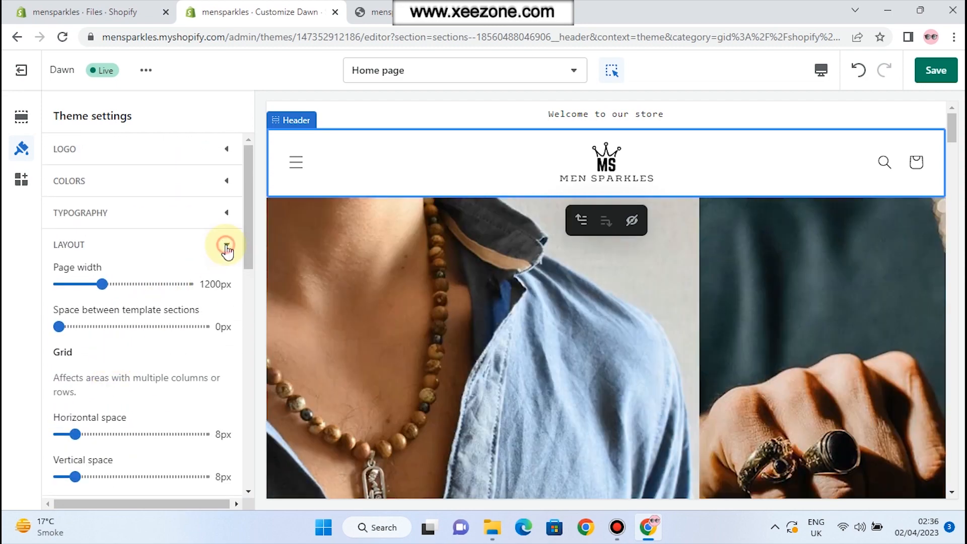
pyautogui.click(226, 247)
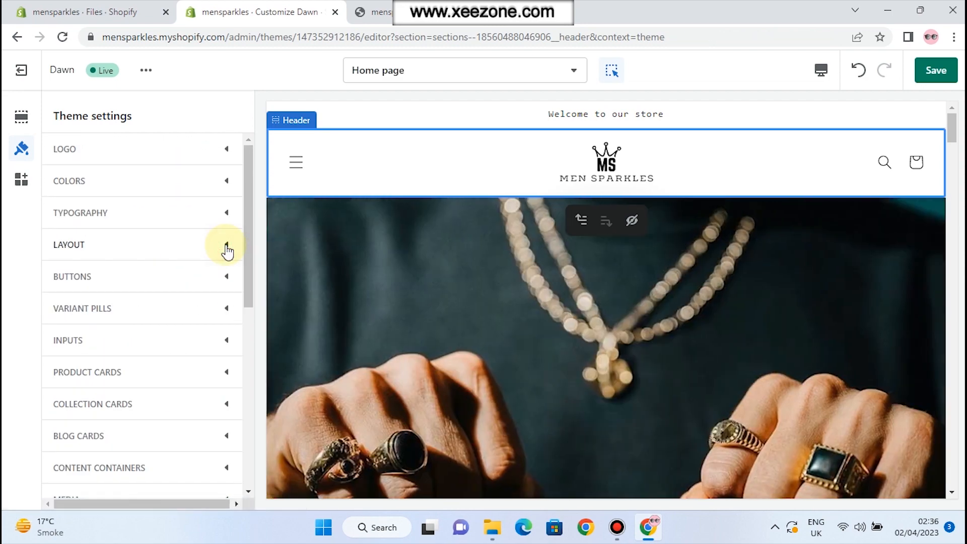
pyautogui.scroll(-10, 295, 262)
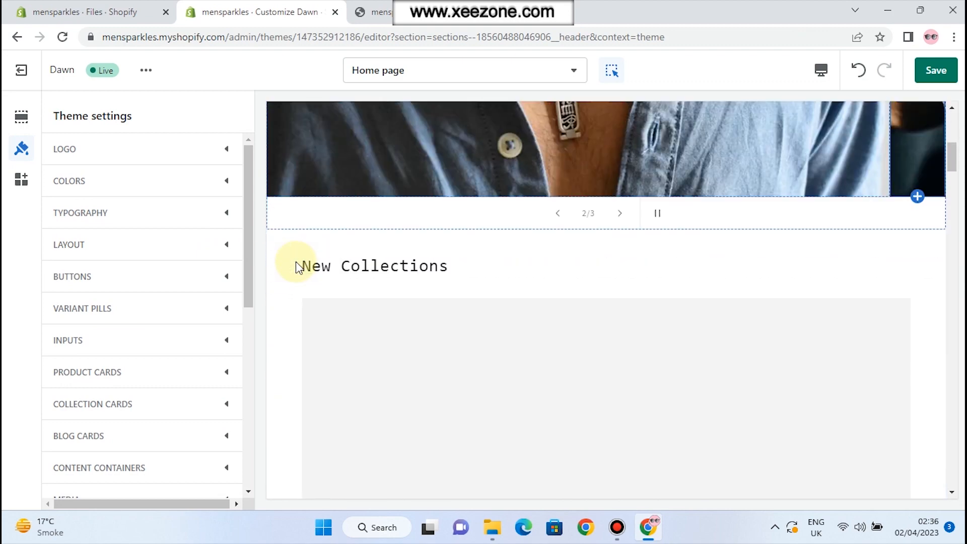
pyautogui.scroll(-2, 295, 261)
pyautogui.scroll(12, 295, 261)
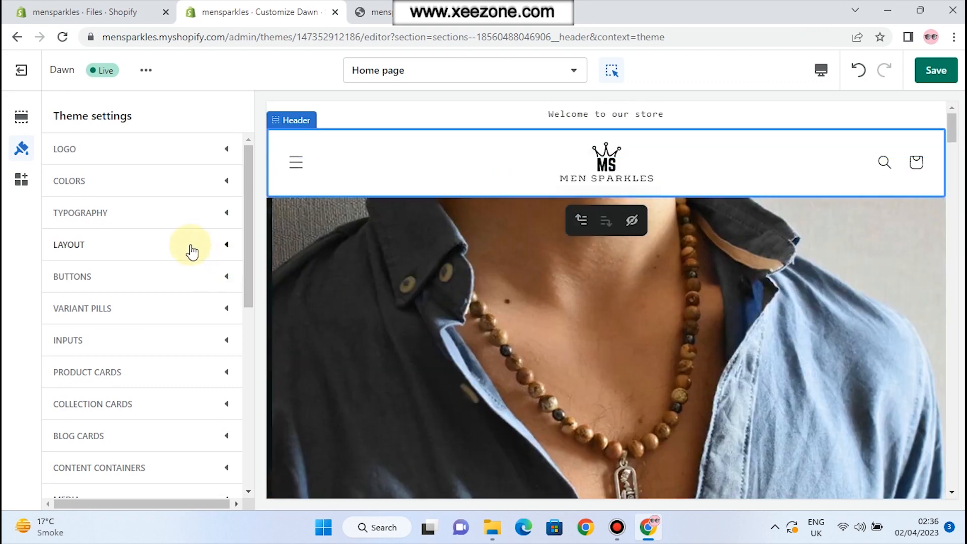
# Expand the Buttons settings, review the border and shadow options, and collapse the category again.
pyautogui.click(207, 279)
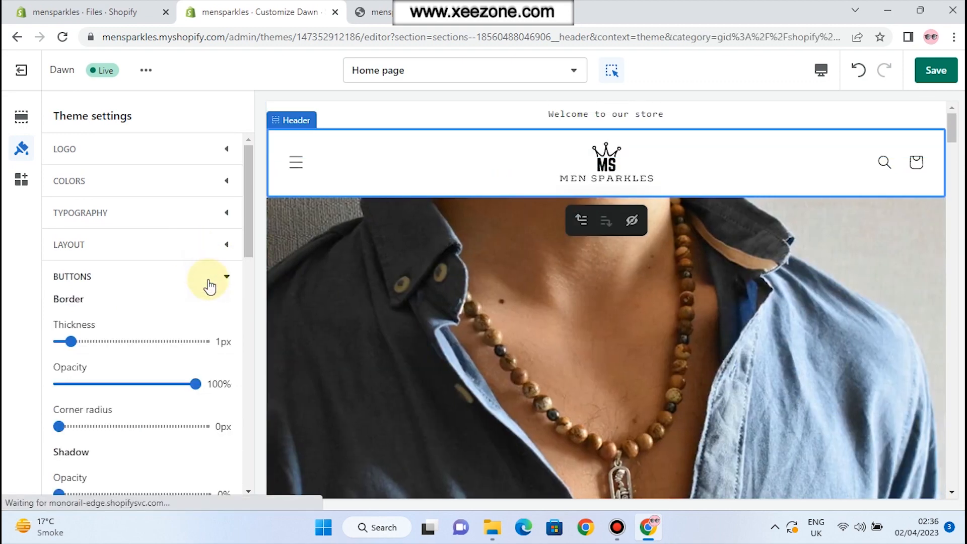
pyautogui.scroll(-5, 179, 322)
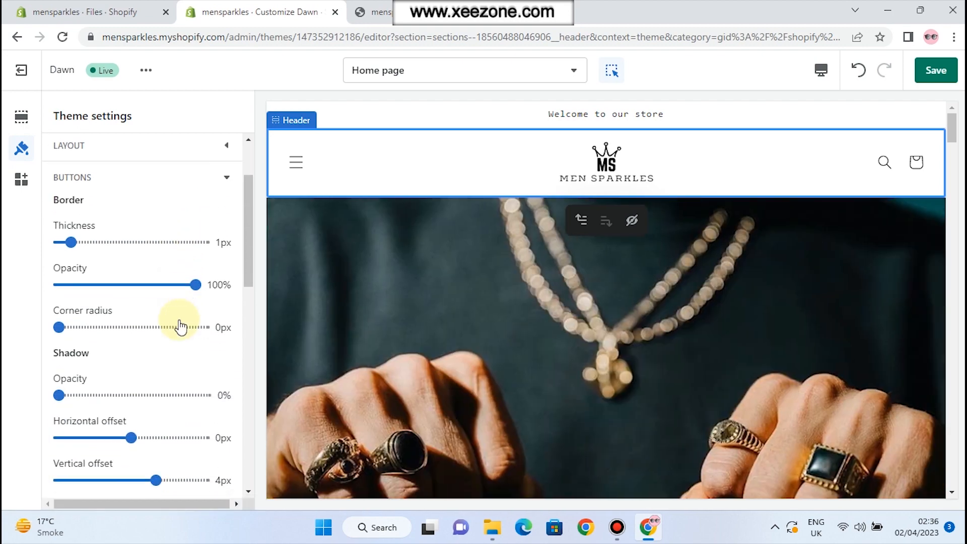
pyautogui.scroll(-1, 179, 323)
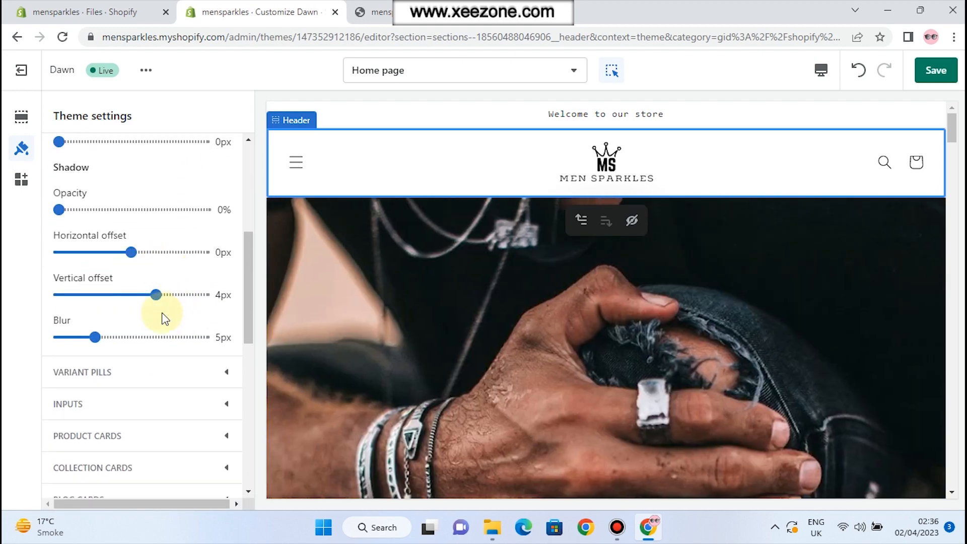
pyautogui.scroll(3, 233, 191)
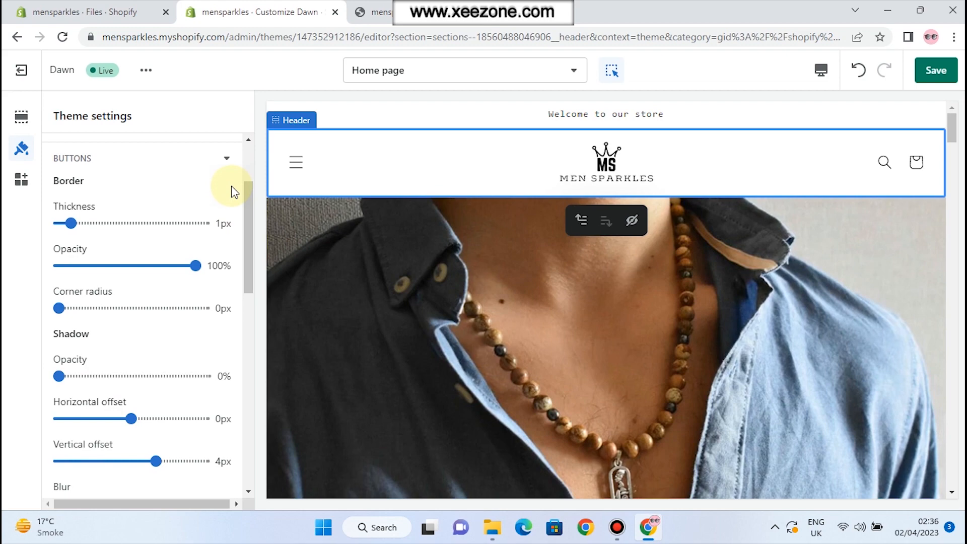
pyautogui.click(226, 162)
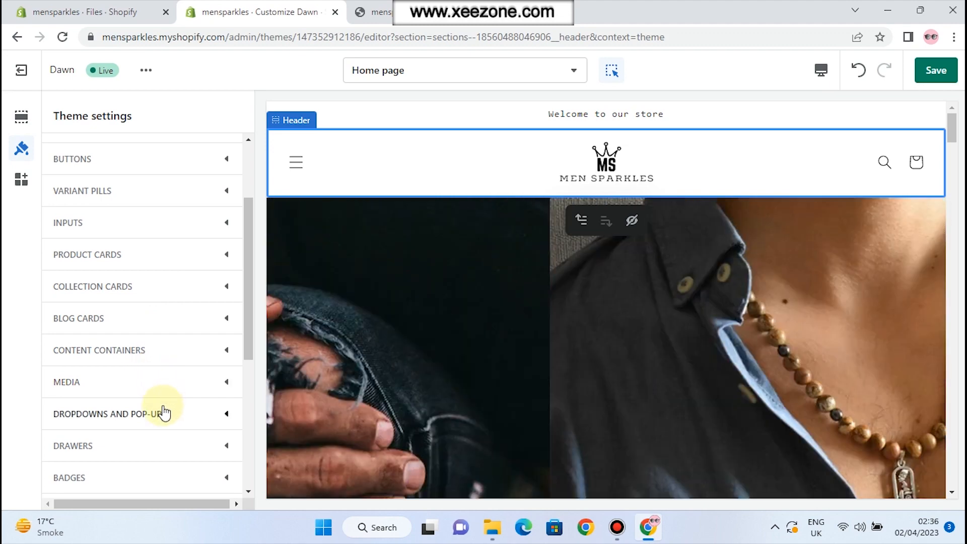
# Look through the remaining theme settings categories, from product cards down to cart, checkout and custom CSS.
pyautogui.scroll(-3, 164, 410)
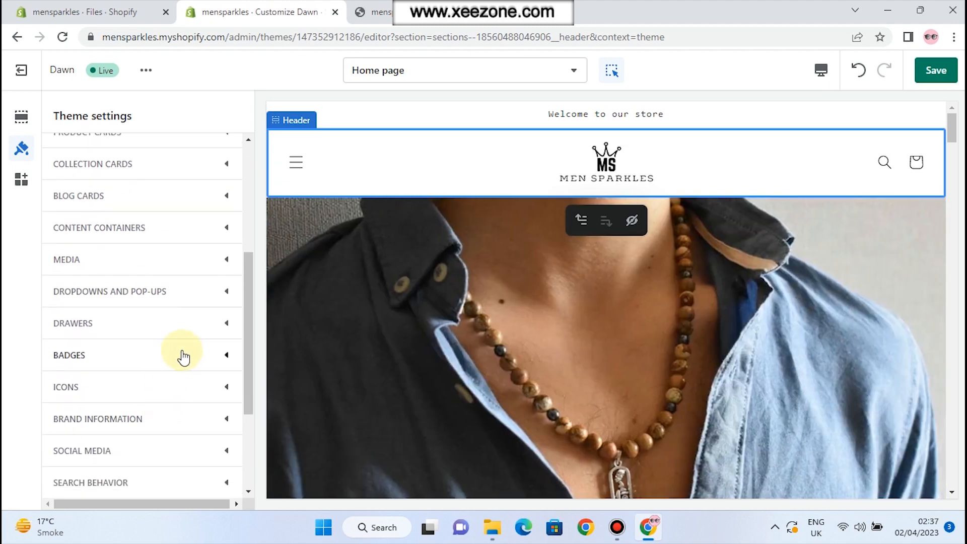
pyautogui.scroll(-2, 183, 412)
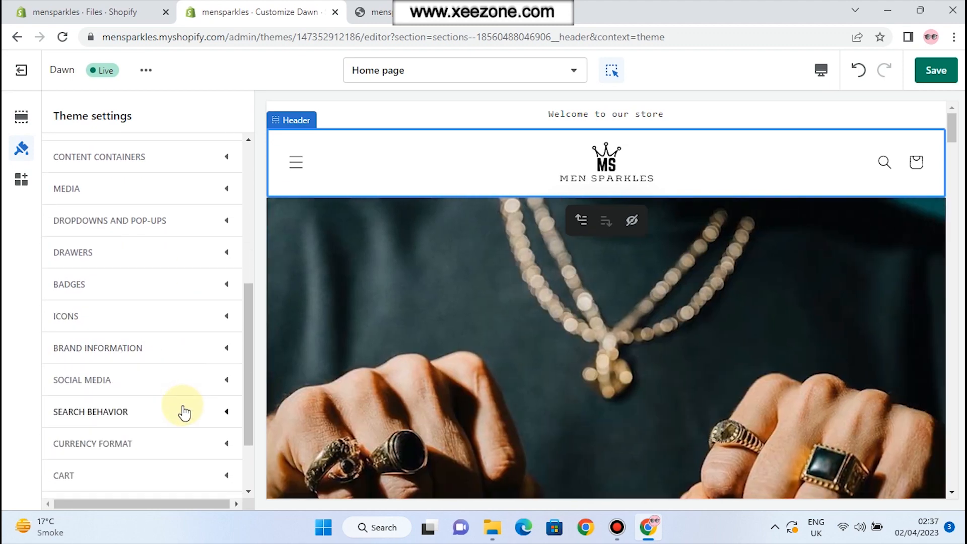
pyautogui.scroll(-1, 183, 412)
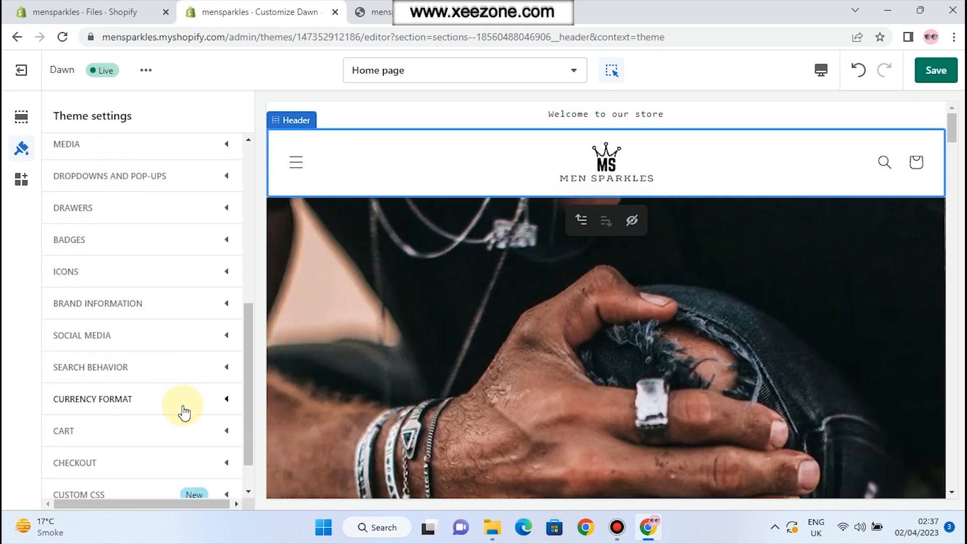